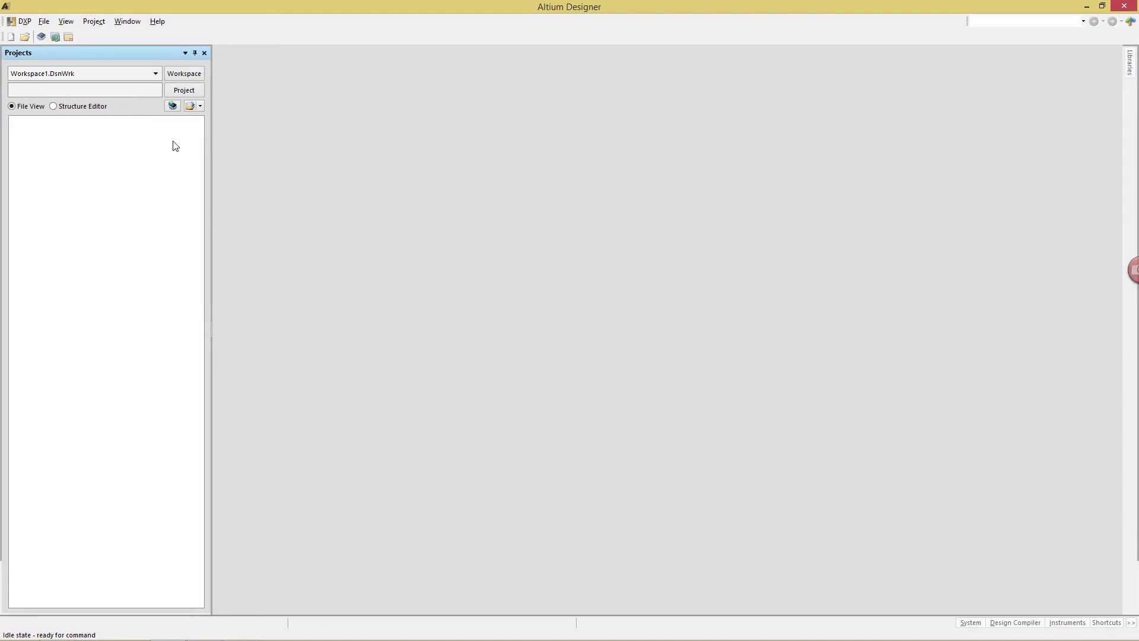
Create a new PCB project, replacing the default name PCB_Project with Multivibrator.
click(45, 22)
mouse_move(66, 36)
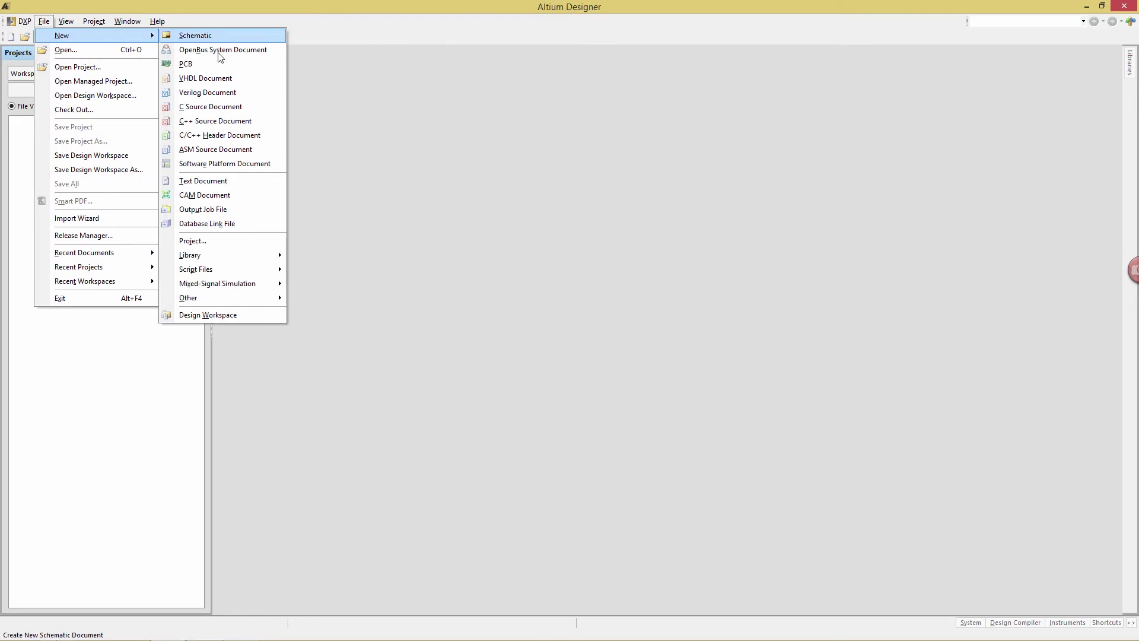
click(208, 244)
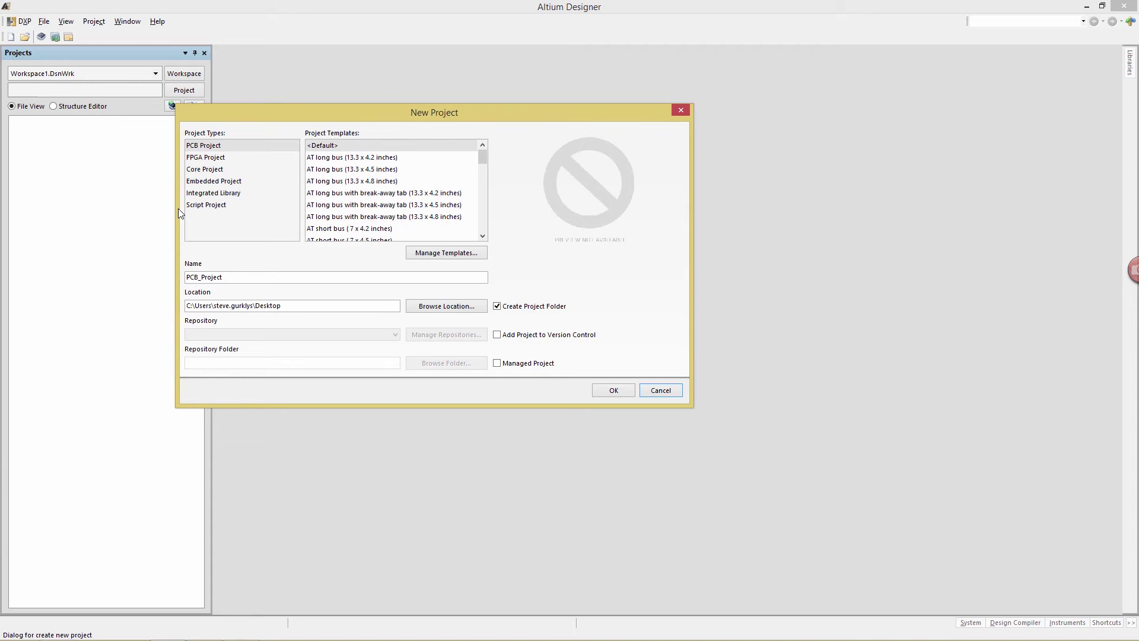
drag(232, 277, 78, 293)
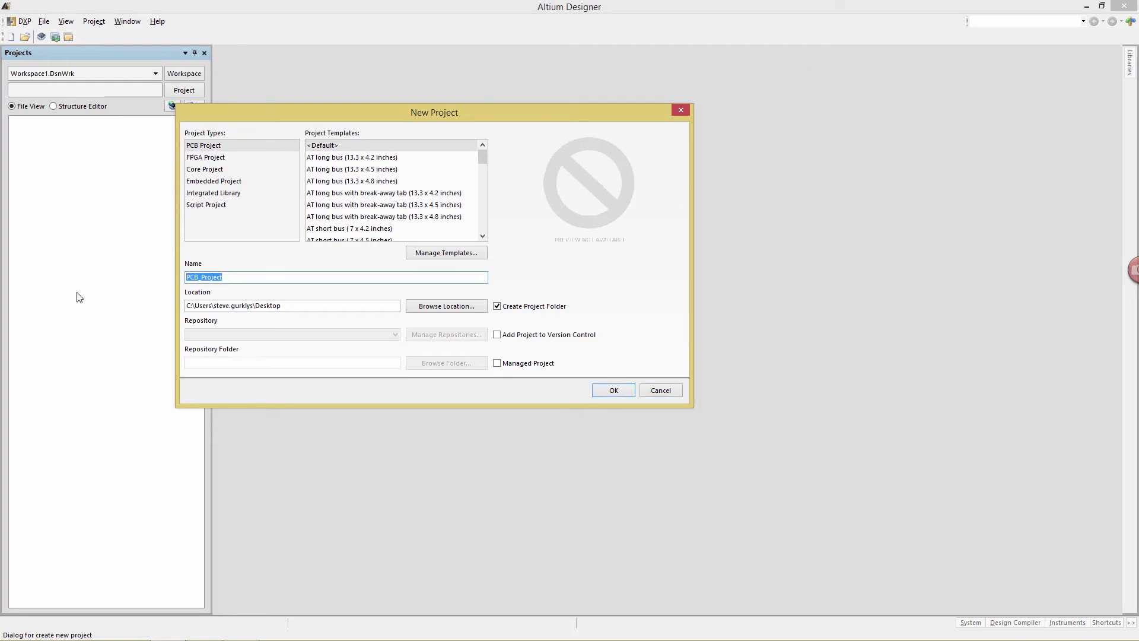
text(Multivibrator)
click(605, 391)
Add a new schematic sheet to the Multivibrator project.
right_click(63, 123)
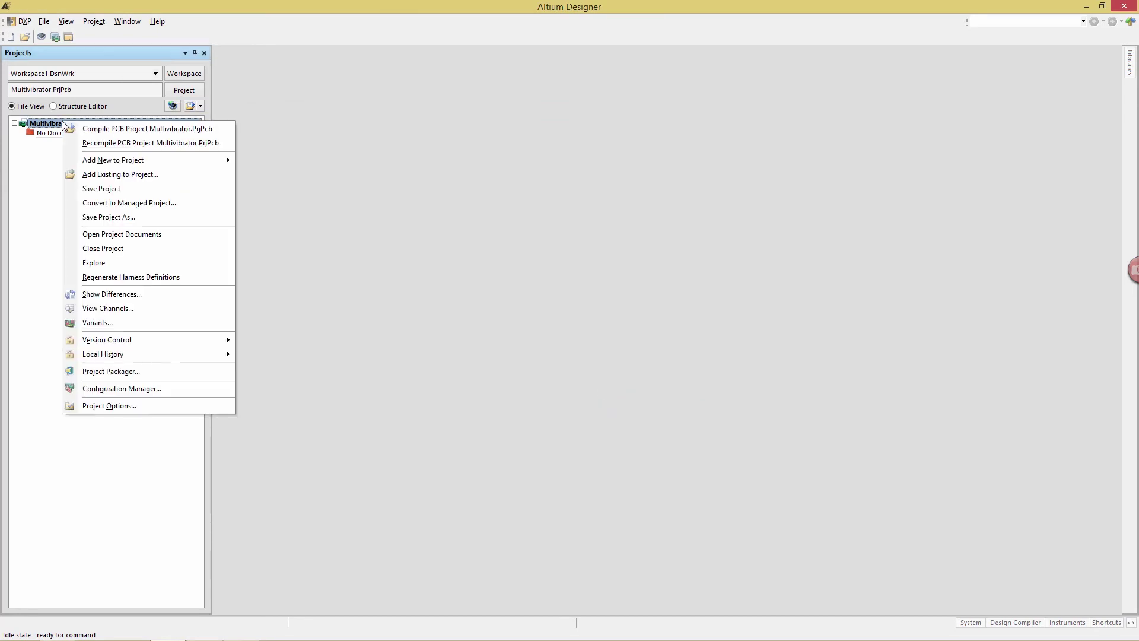
mouse_move(104, 164)
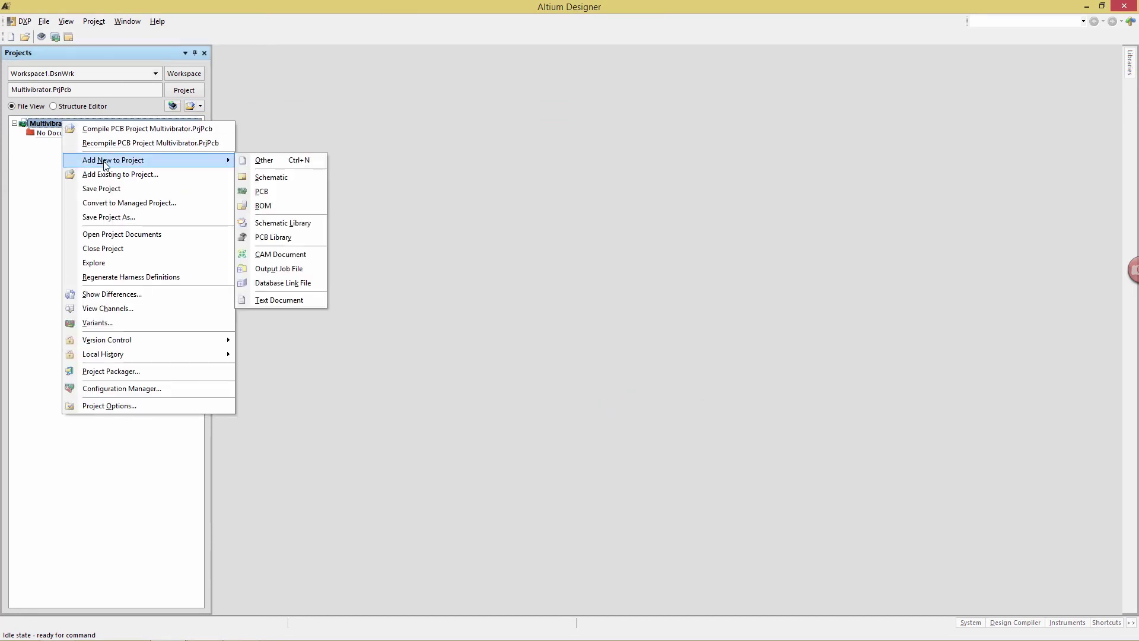
click(272, 177)
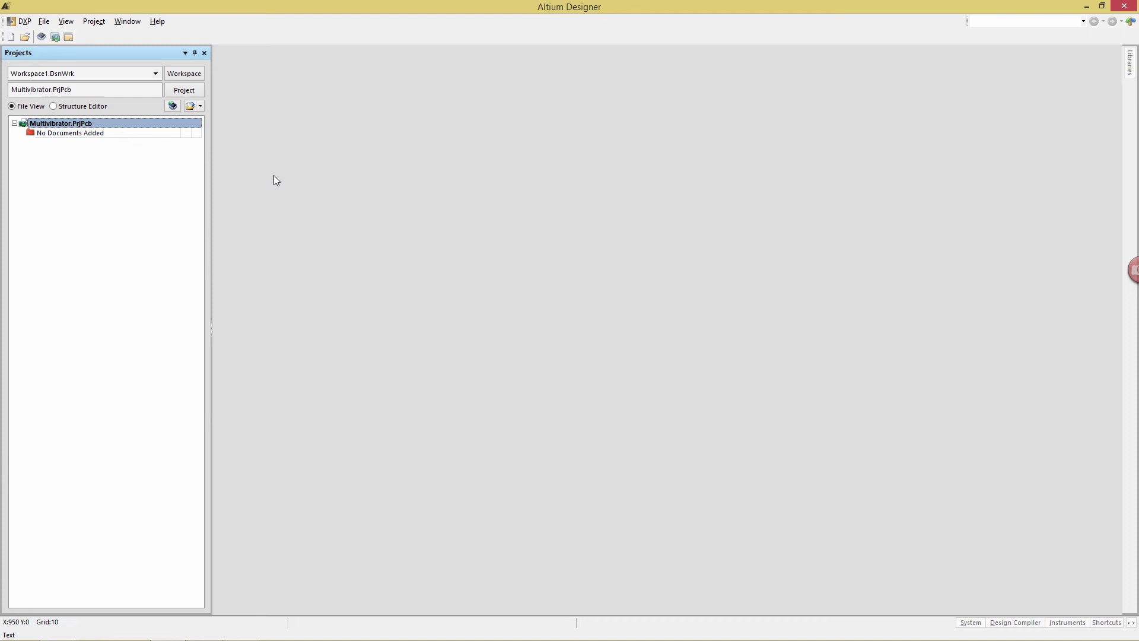
Save all documents, naming the new sheet Multivibrator.SchDoc.
click(44, 21)
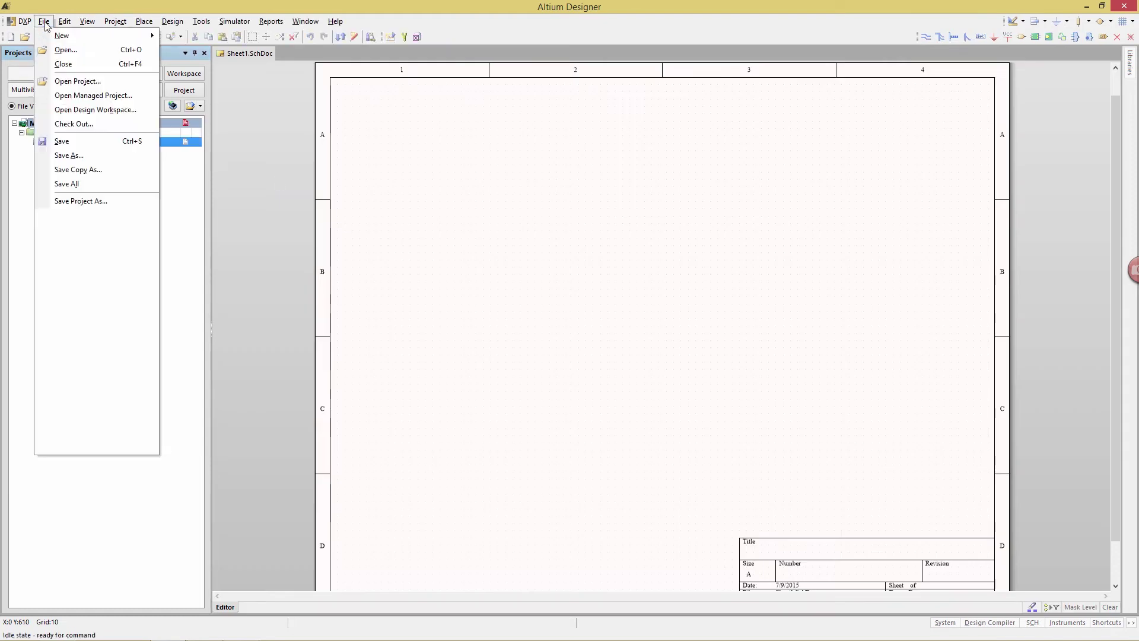
click(89, 184)
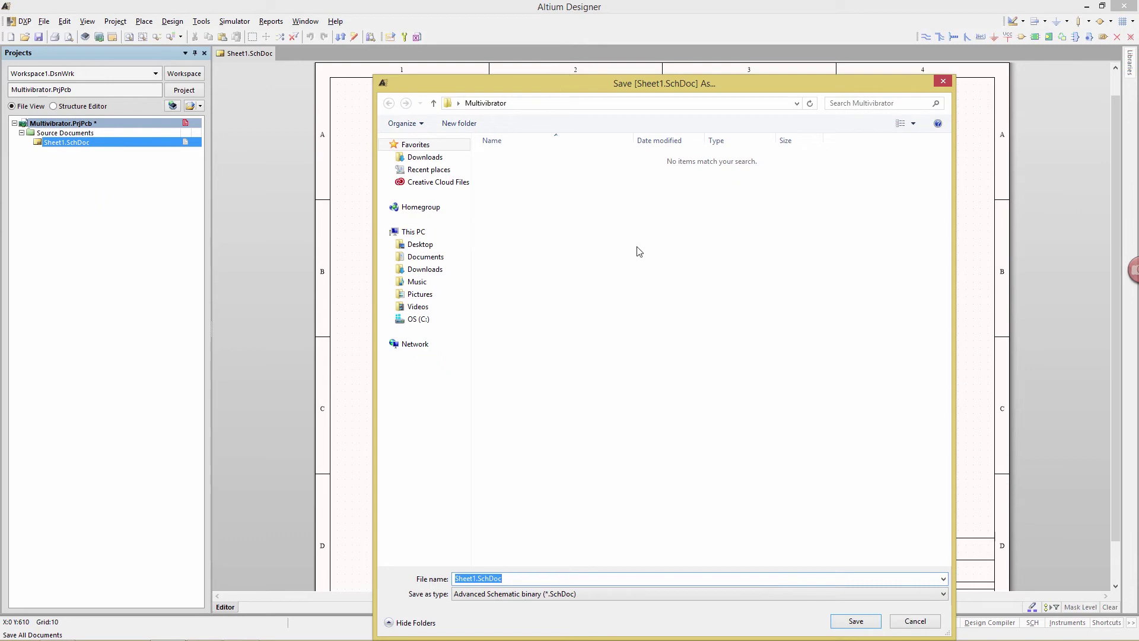
text(M)
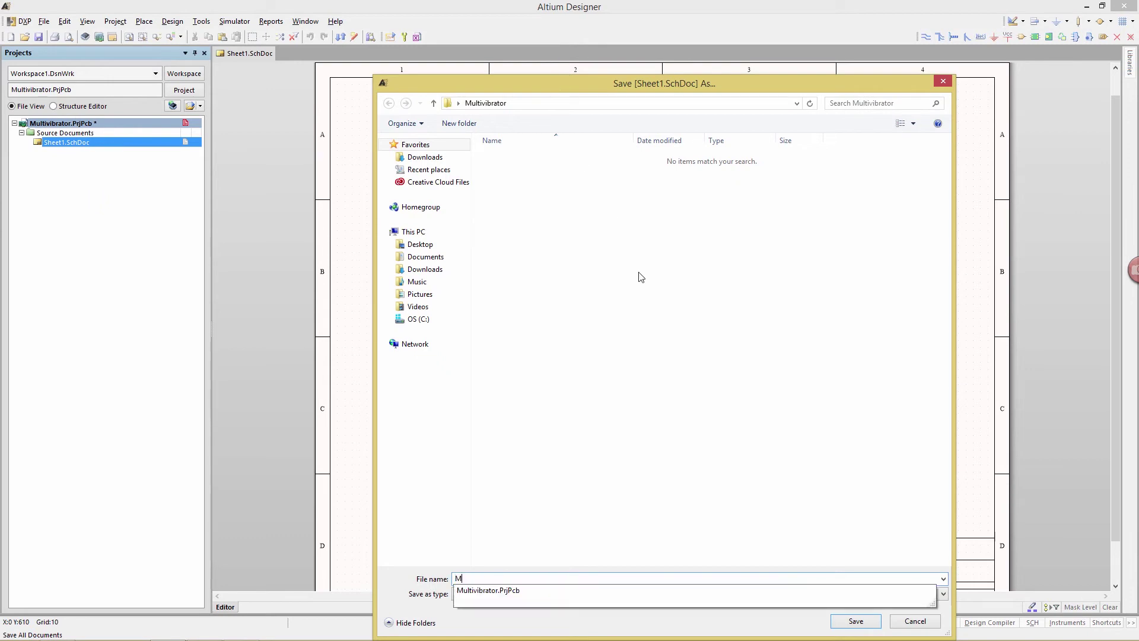
text(ultivibrator)
key(Return)
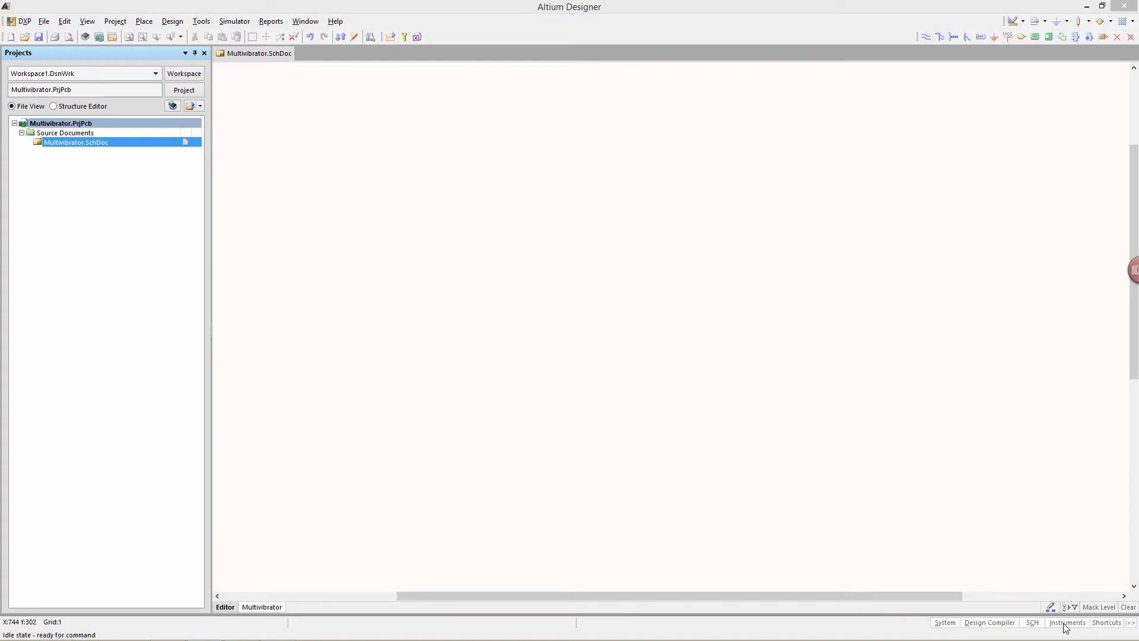
Show the Libraries panel and select the 2N3904 transistor from Miscellaneous Devices.IntLib.
click(943, 622)
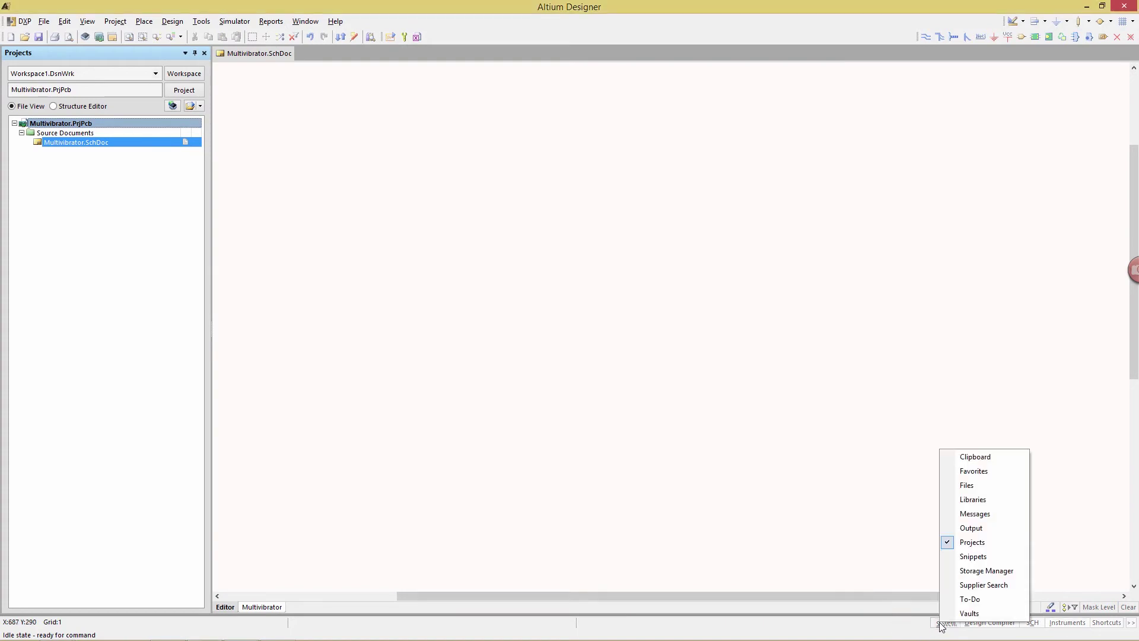
click(966, 500)
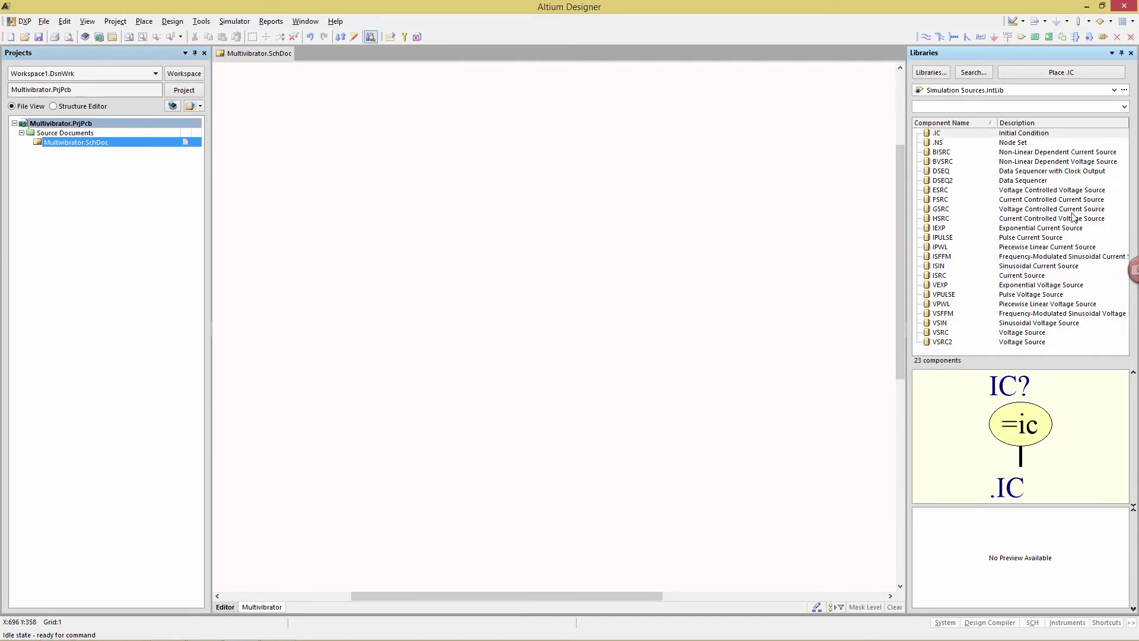
click(1114, 91)
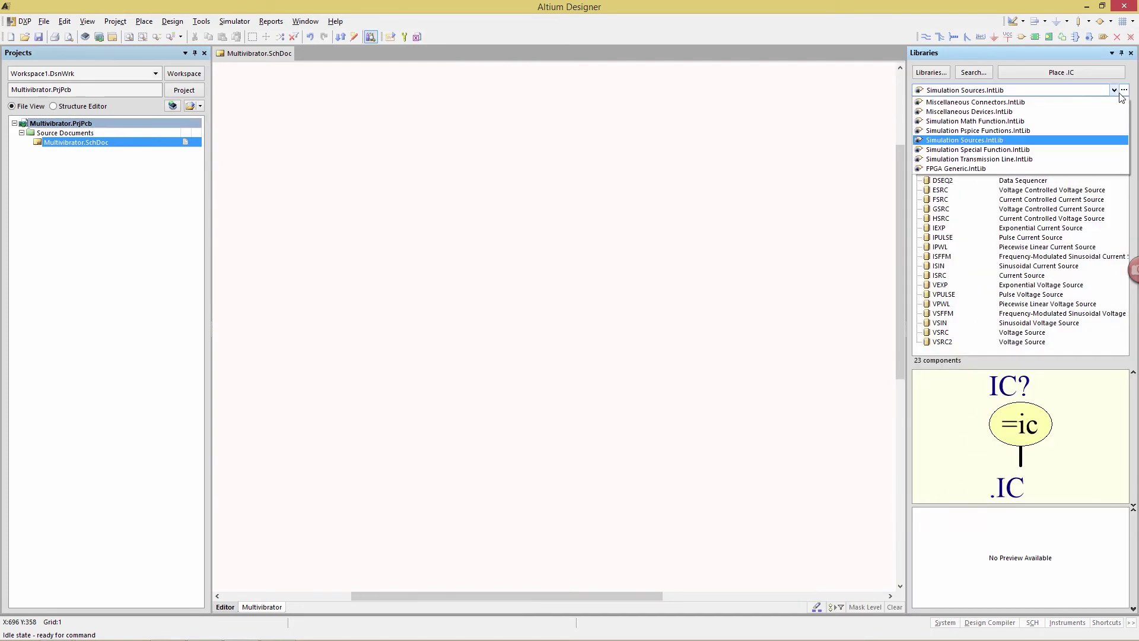
click(989, 116)
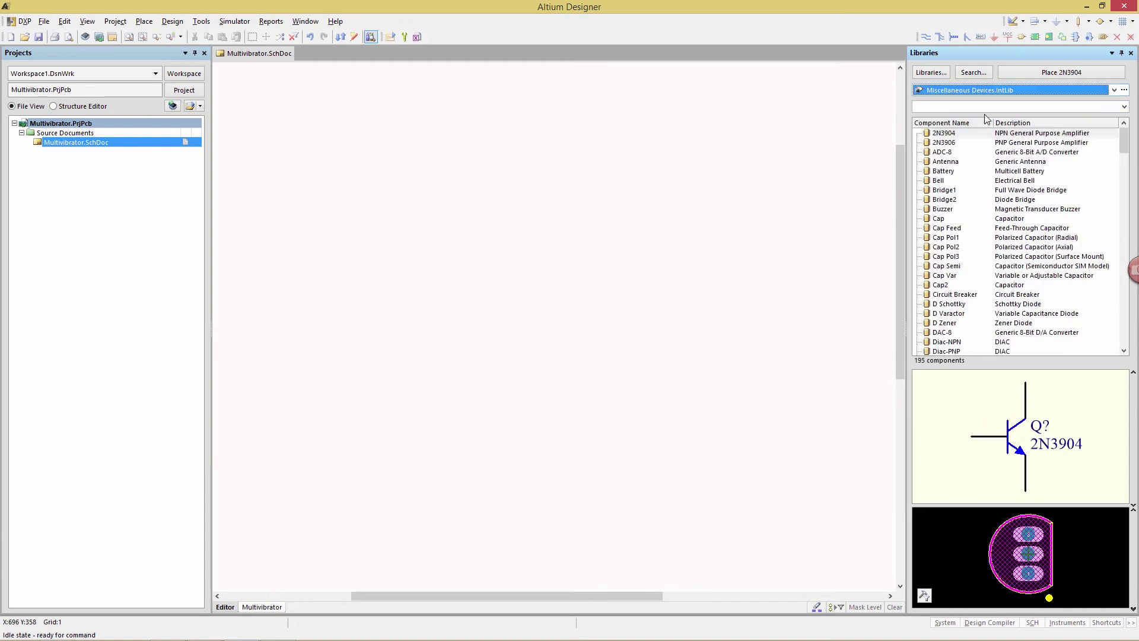
click(934, 134)
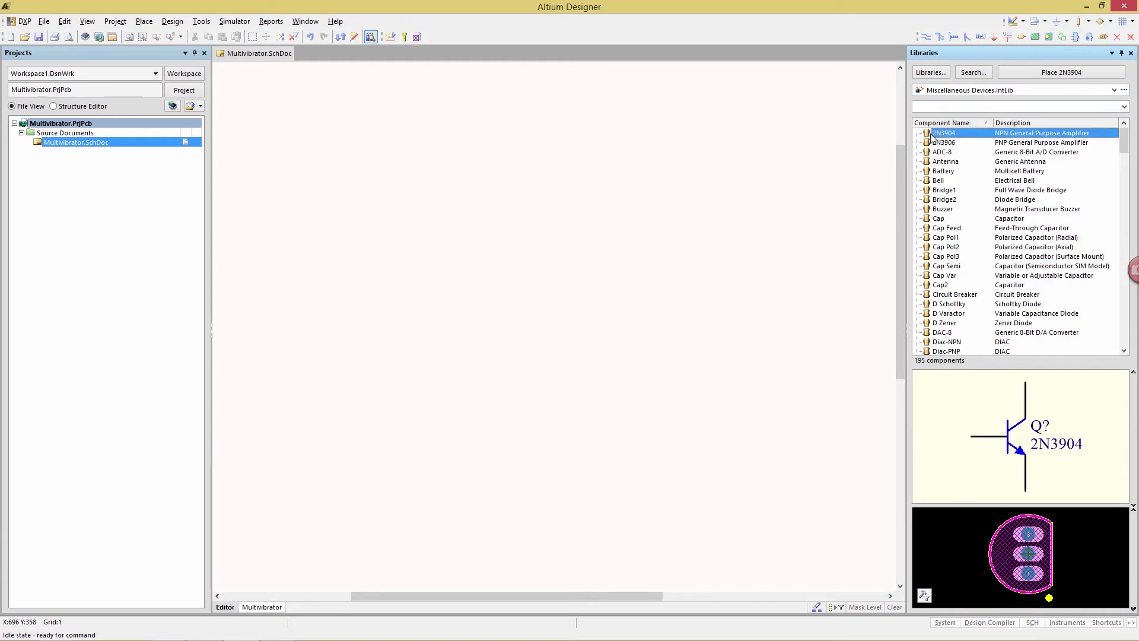
Place transistor Q1, mirrored so its base faces right.
click(1074, 75)
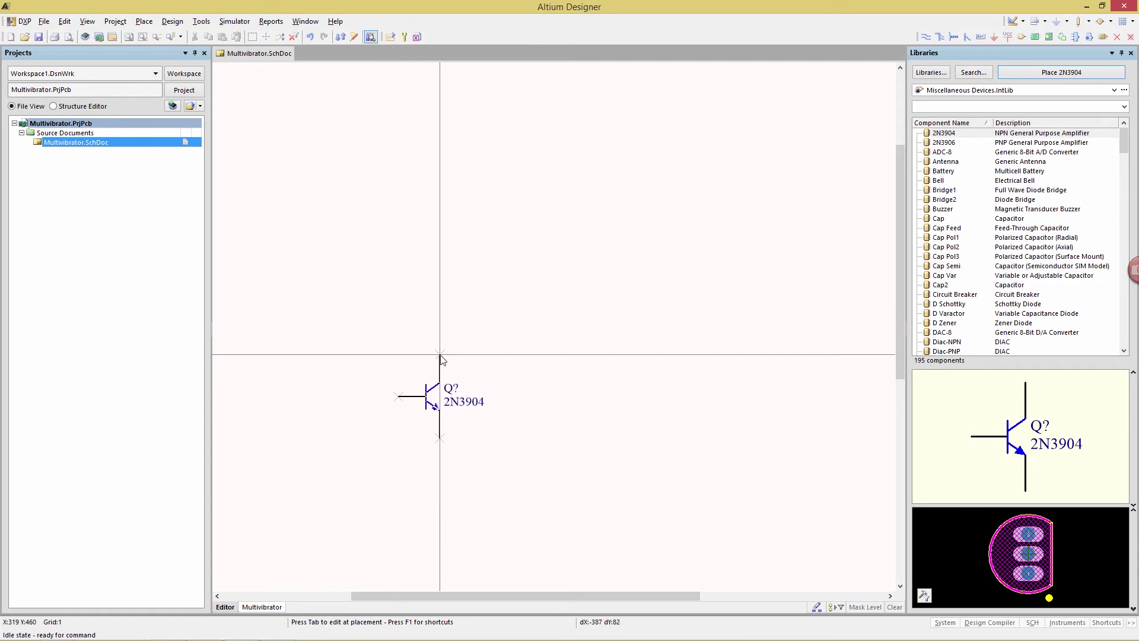
key(Right)
key(Down)
key(x)
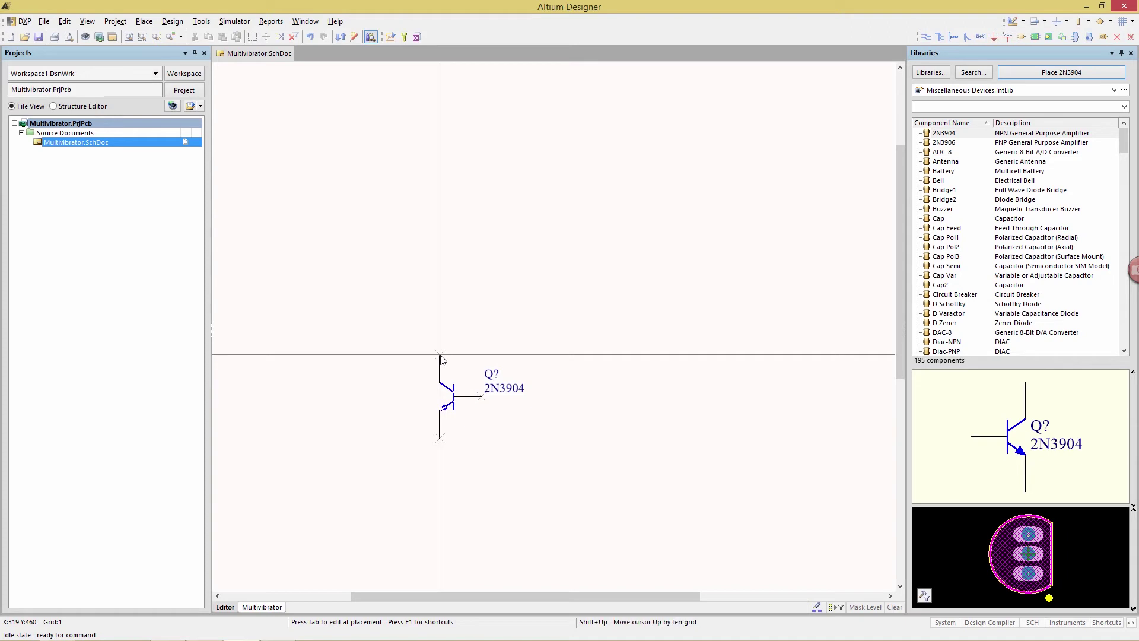
key(Tab)
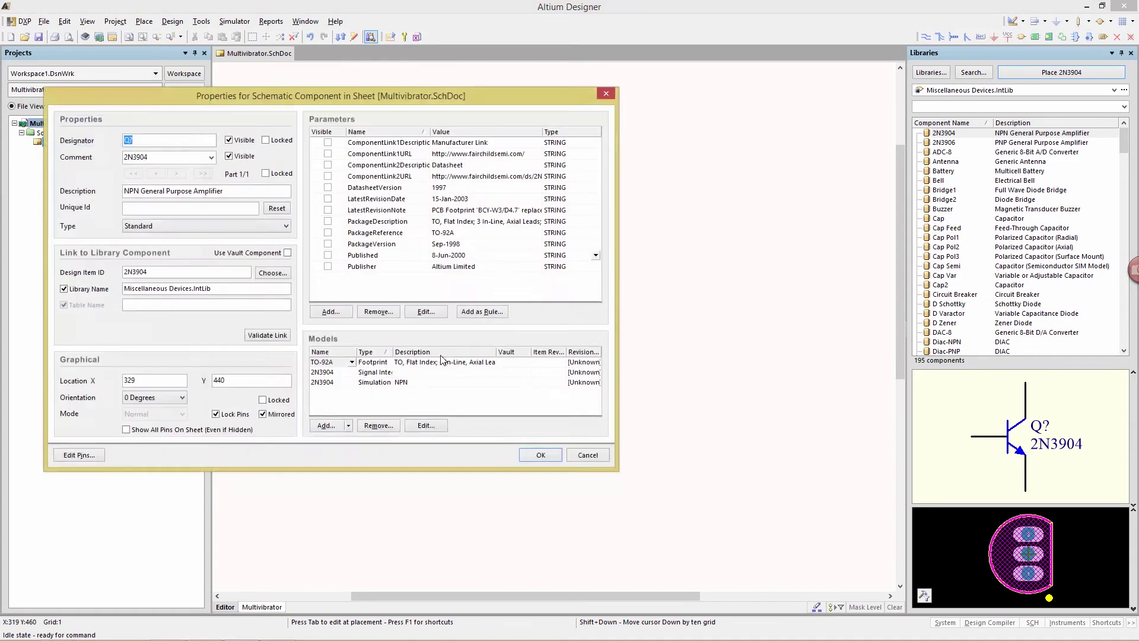
click(147, 138)
key(Return)
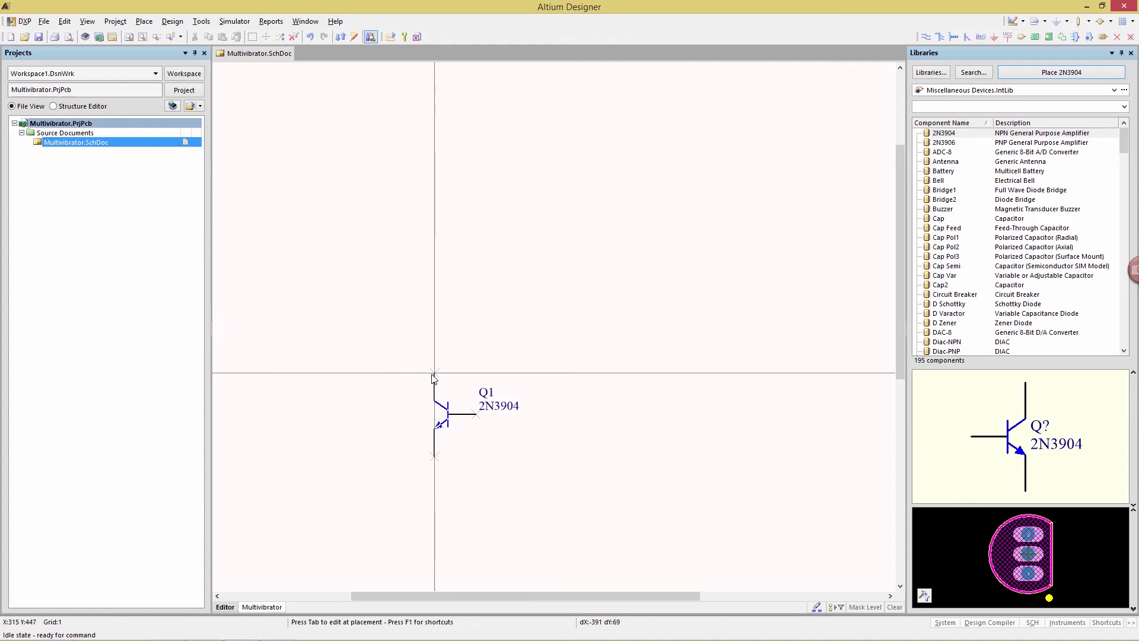
click(418, 401)
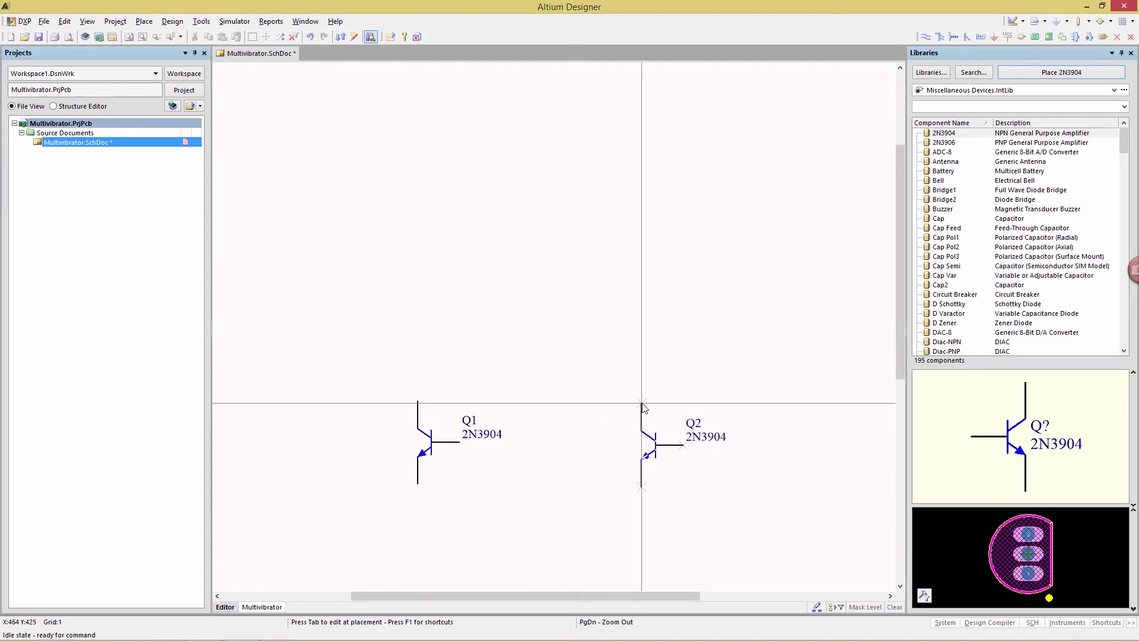
Place Q2 mirrored with its base facing left, to the right of Q1.
key(x)
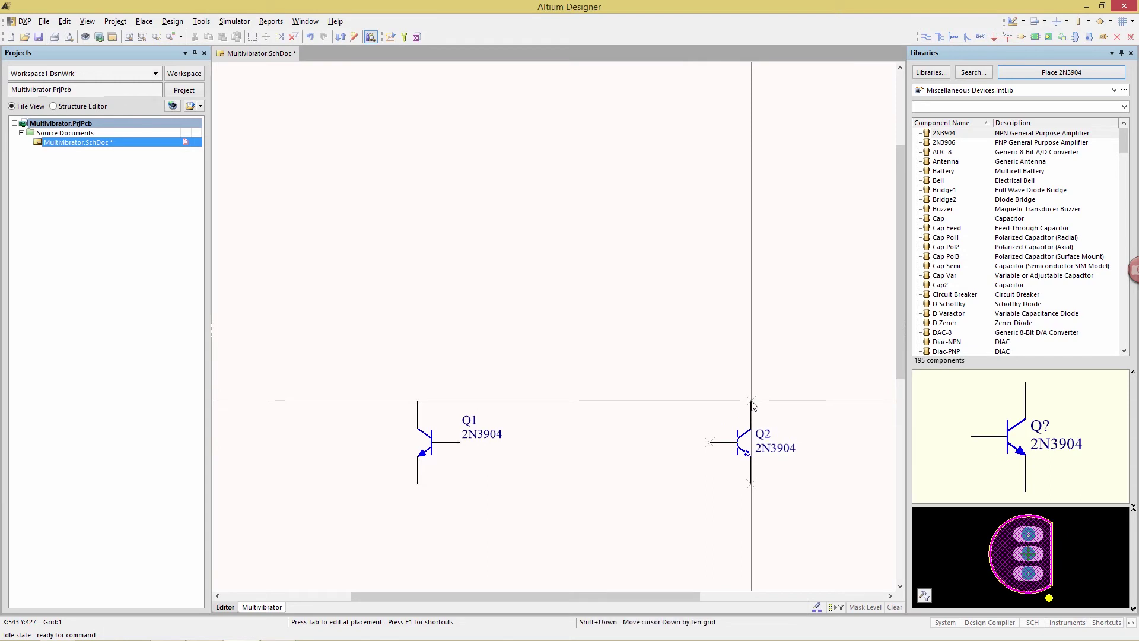
click(751, 401)
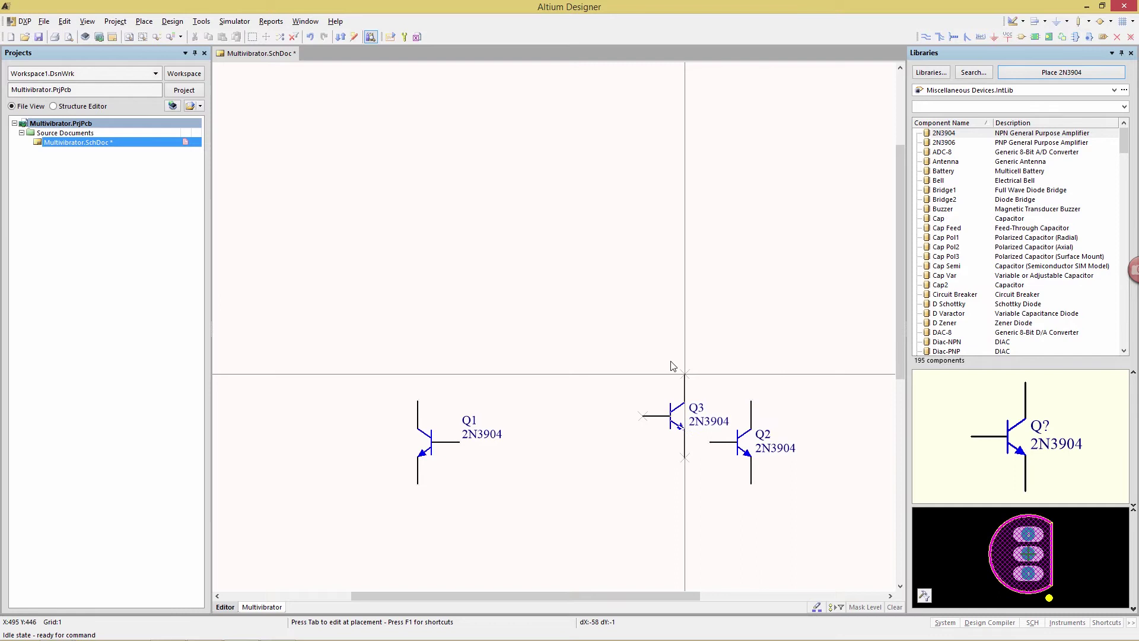
key(Escape)
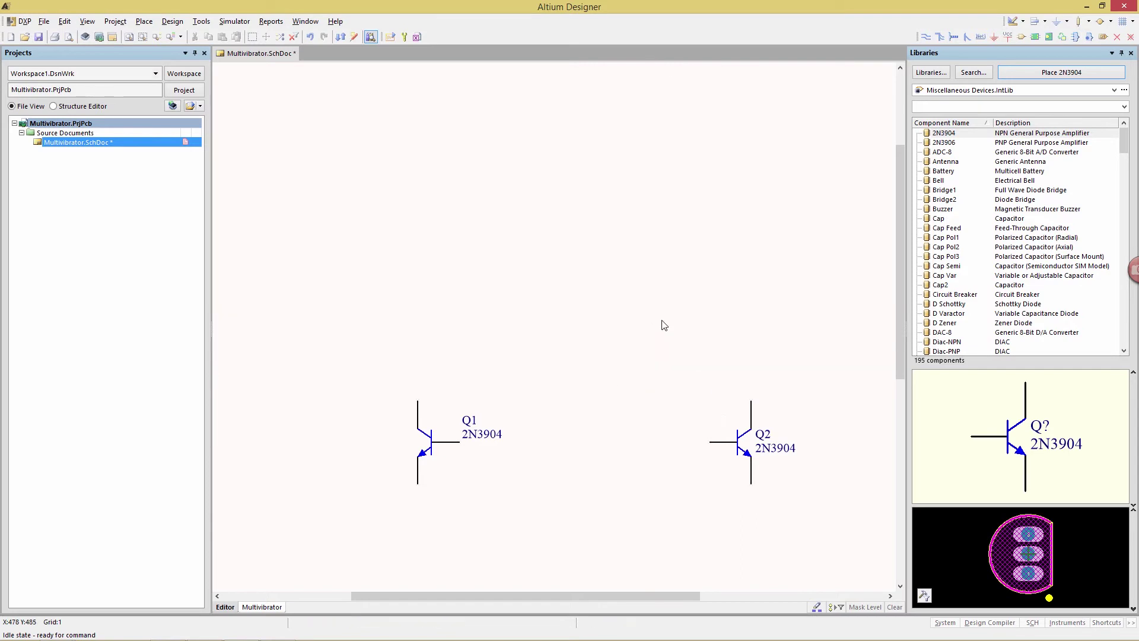
right_drag(691, 318, 658, 323)
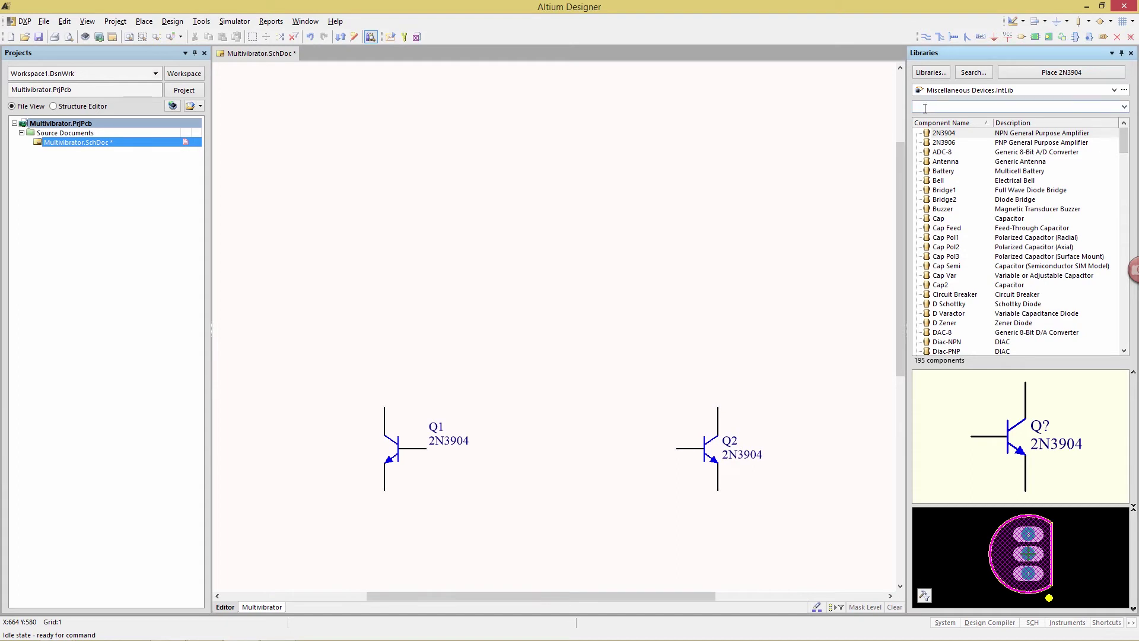
Filter the library for 'res' and select the plain Res1 resistor.
text(res)
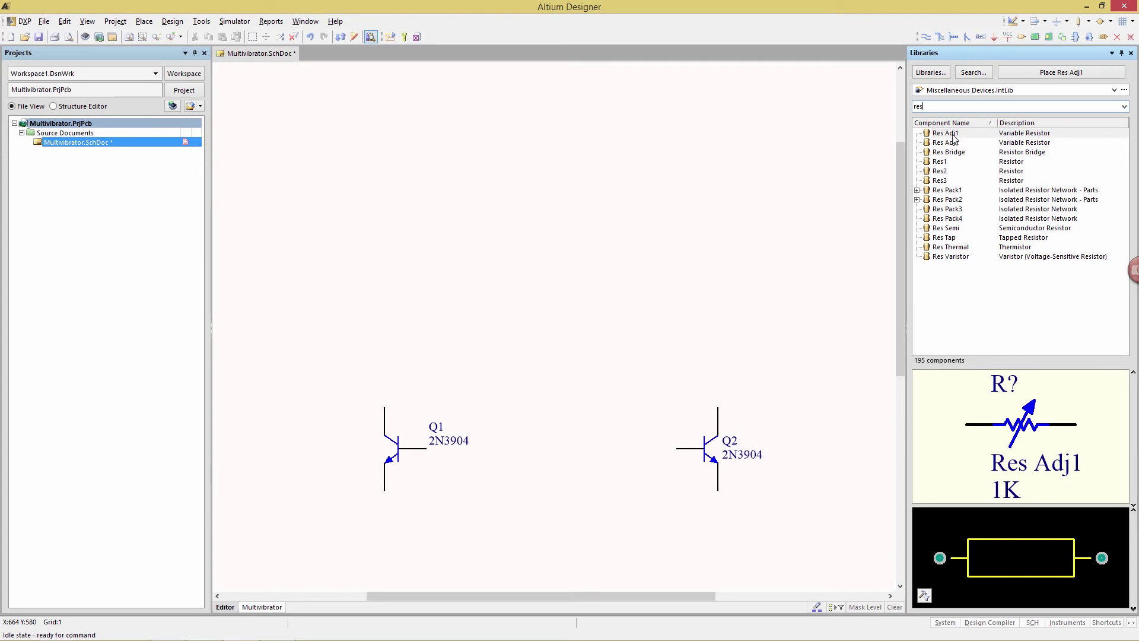
click(945, 246)
click(946, 228)
click(943, 209)
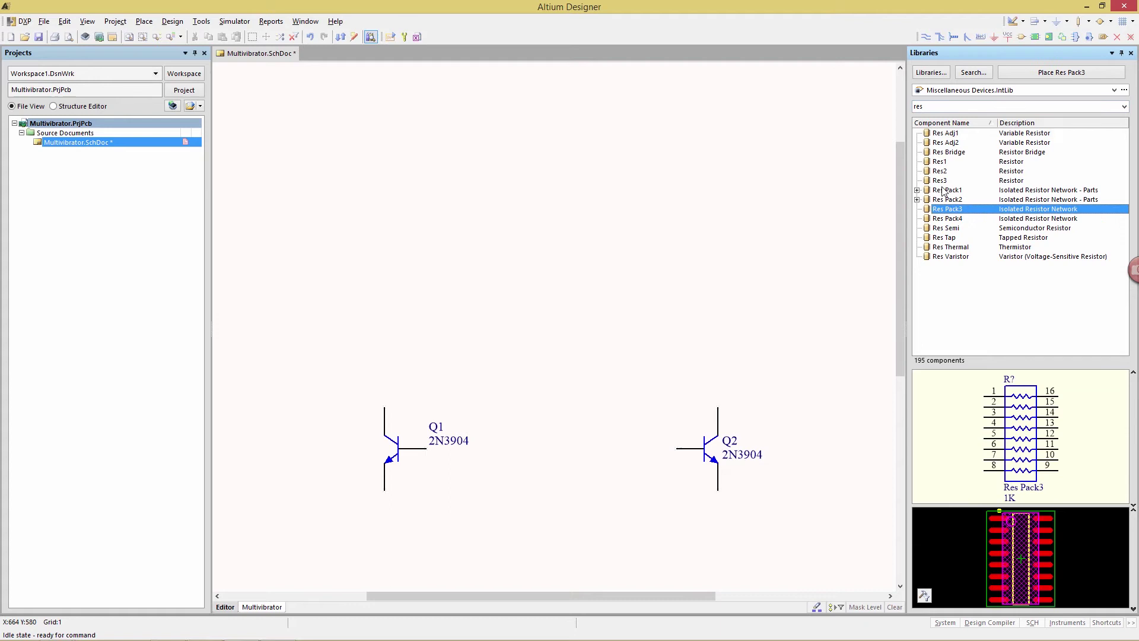
click(940, 190)
click(945, 142)
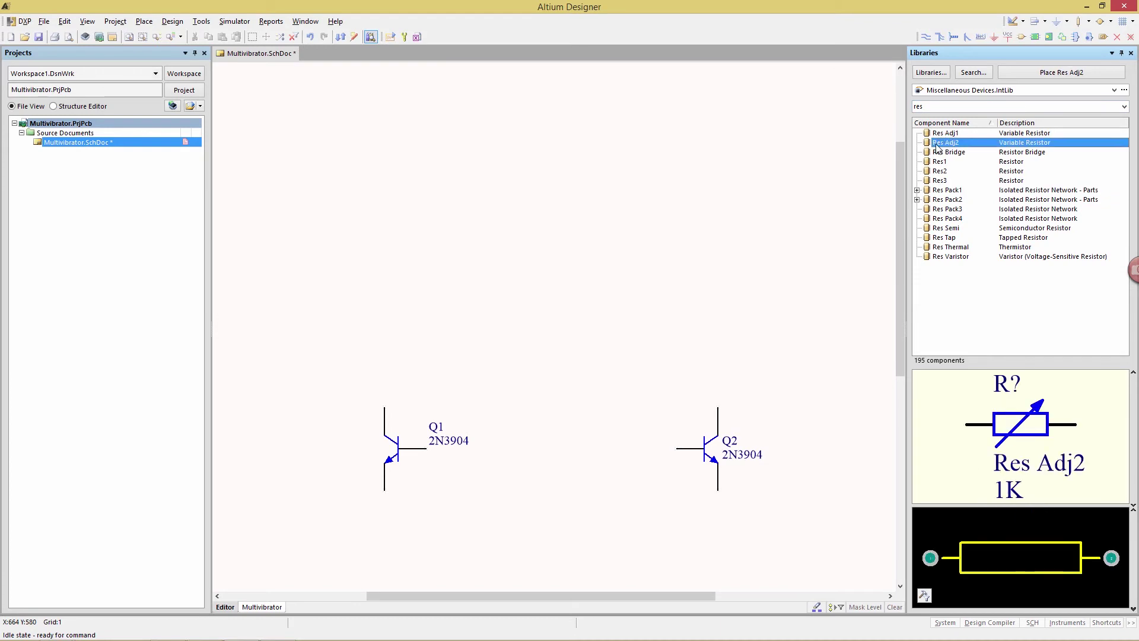
click(940, 162)
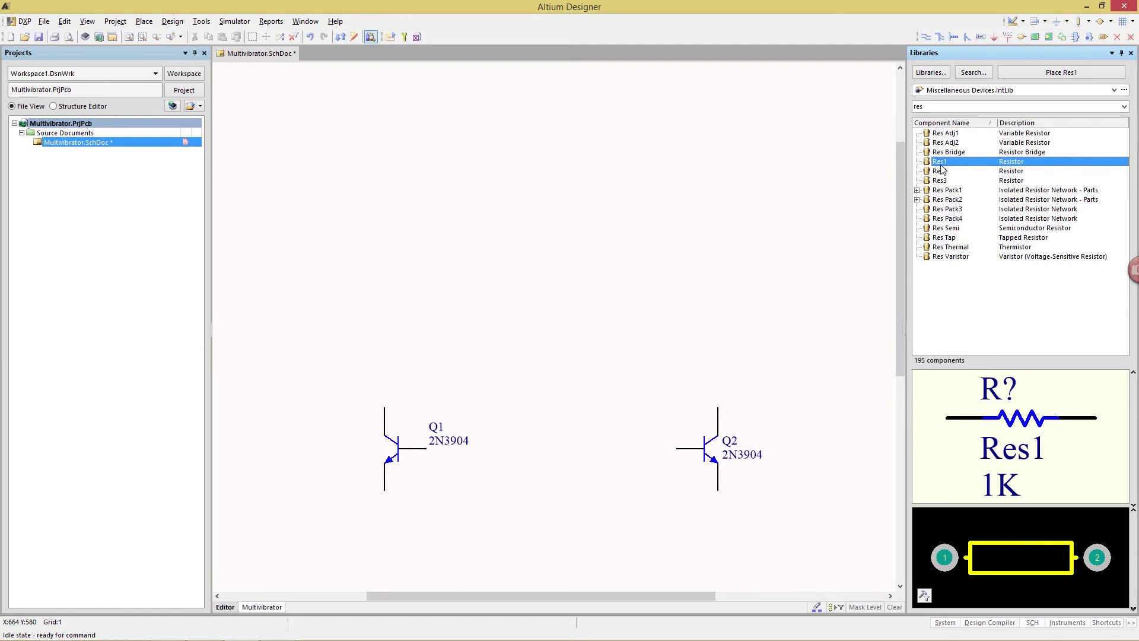
Place vertical 1K resistors R1 and R2 above Q1 and Q2.
click(1056, 74)
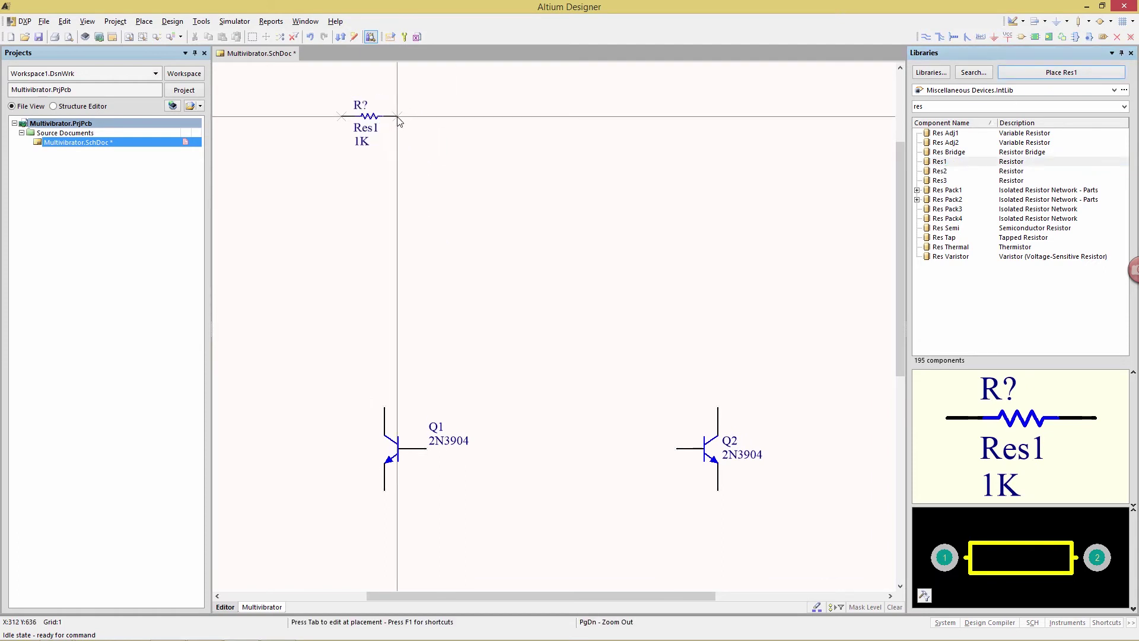
key(space)
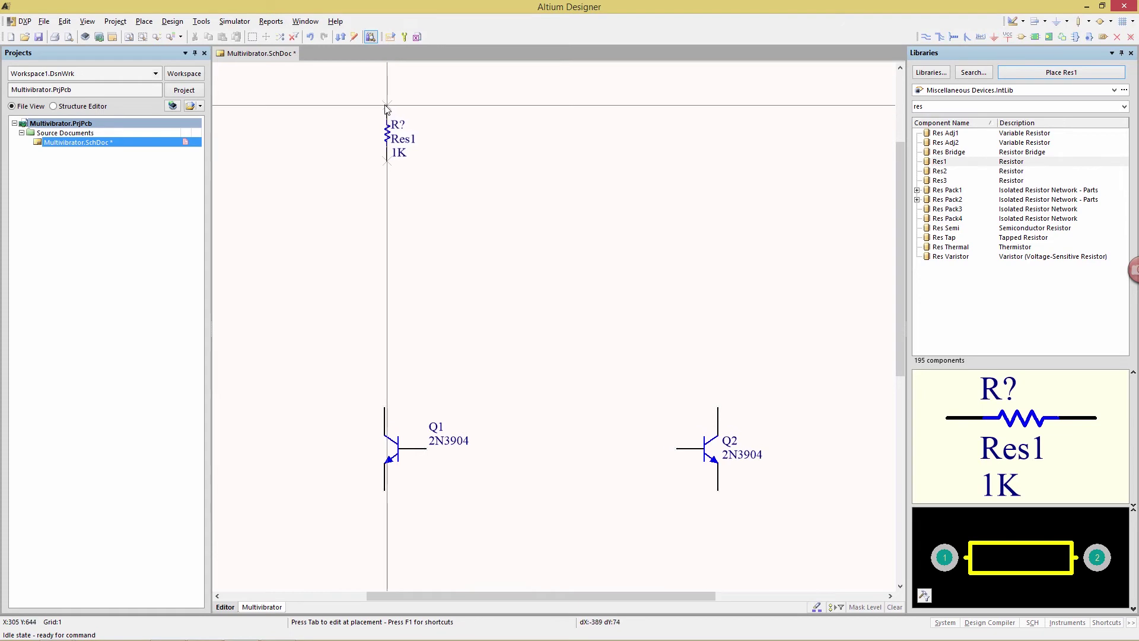
key(Left)
key(Right)
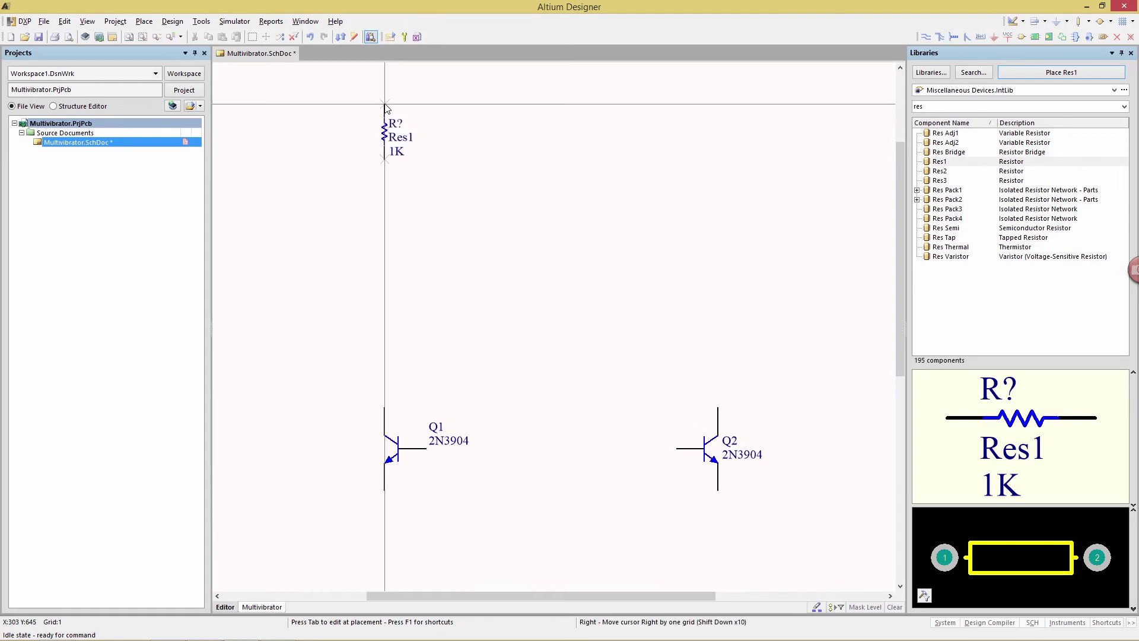
key(Up)
key(Down)
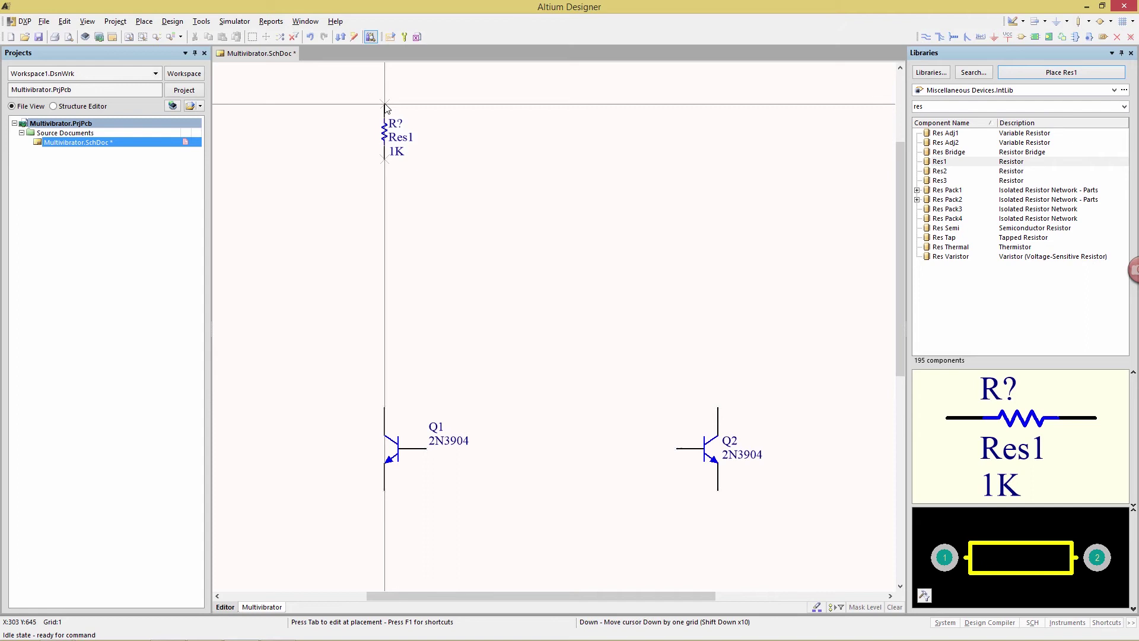
key(Tab)
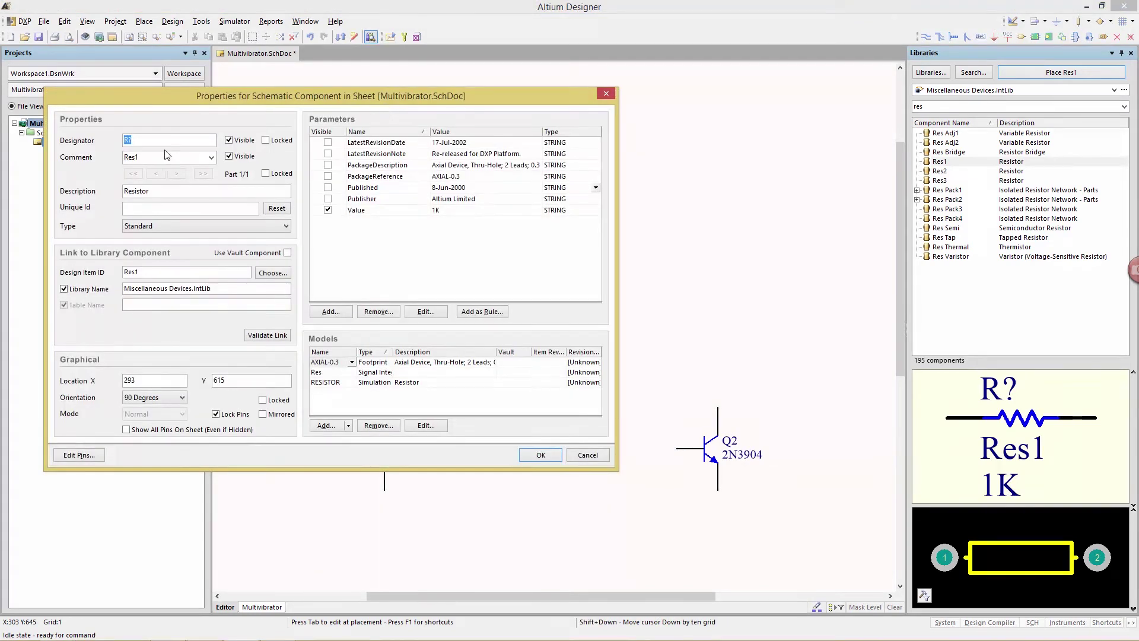
click(156, 141)
text(1)
key(Return)
click(384, 157)
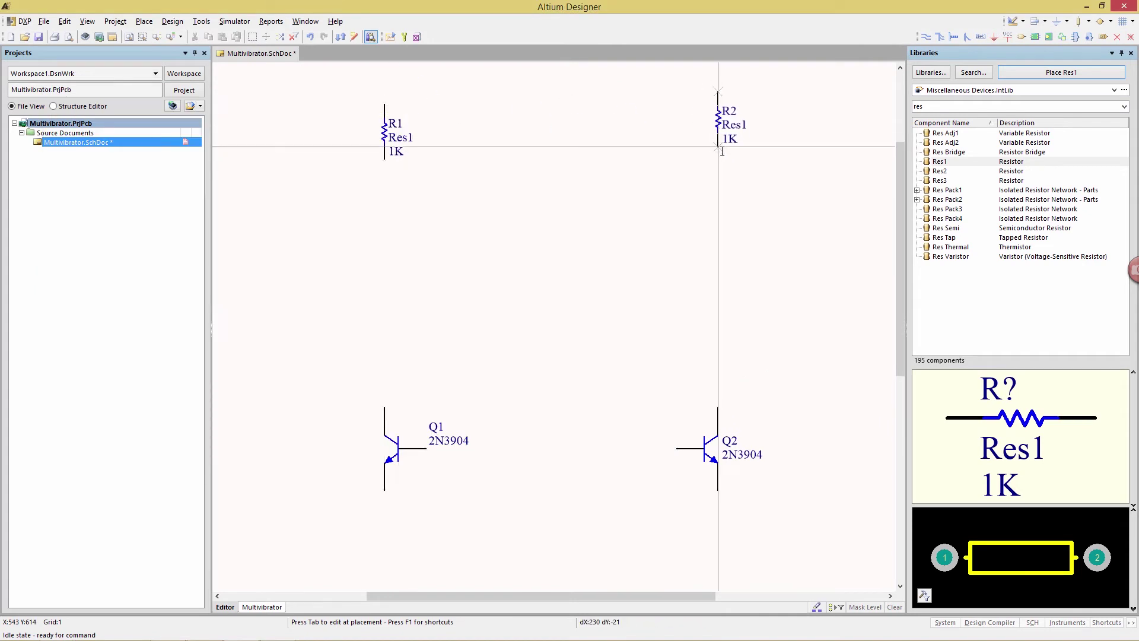
click(718, 157)
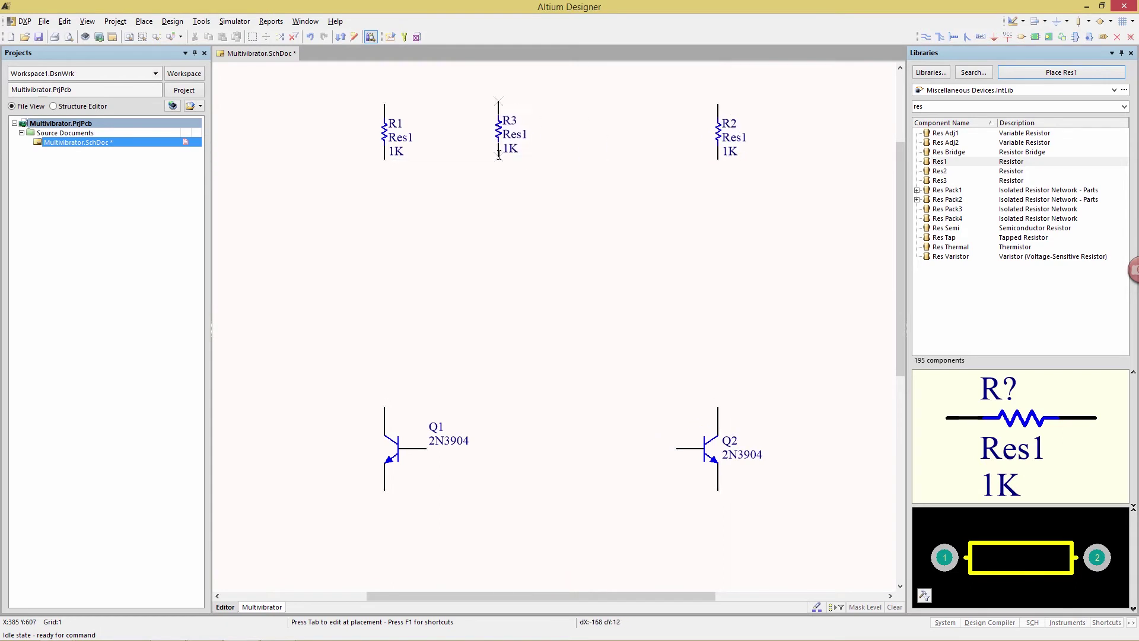
Set the value to 100K and place R3 and R4 between R1 and R2.
key(Tab)
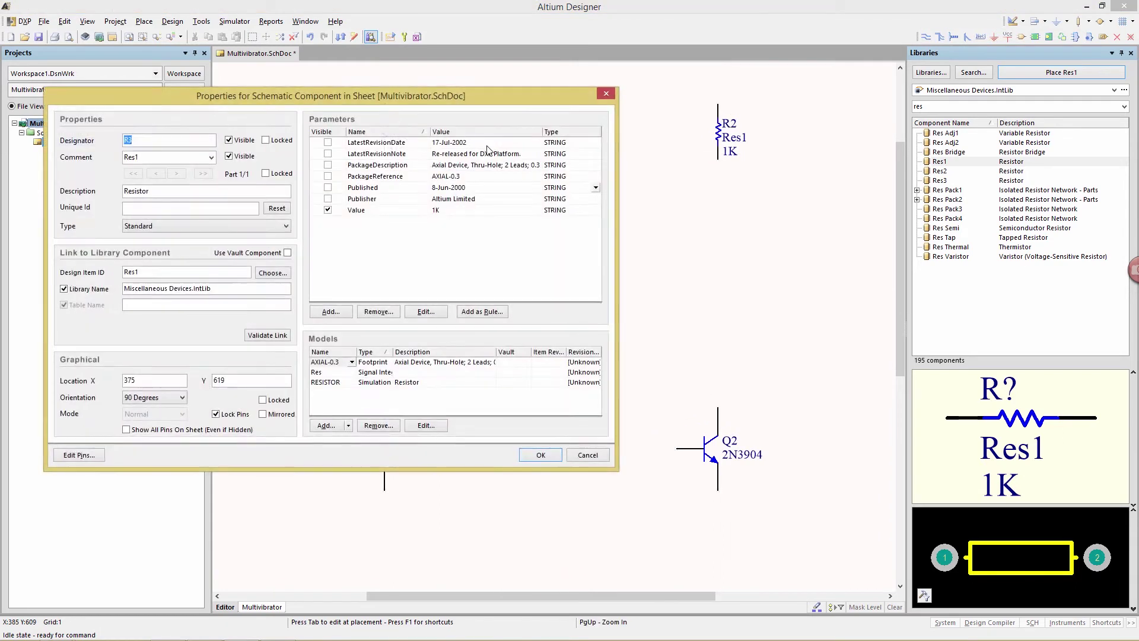
click(435, 212)
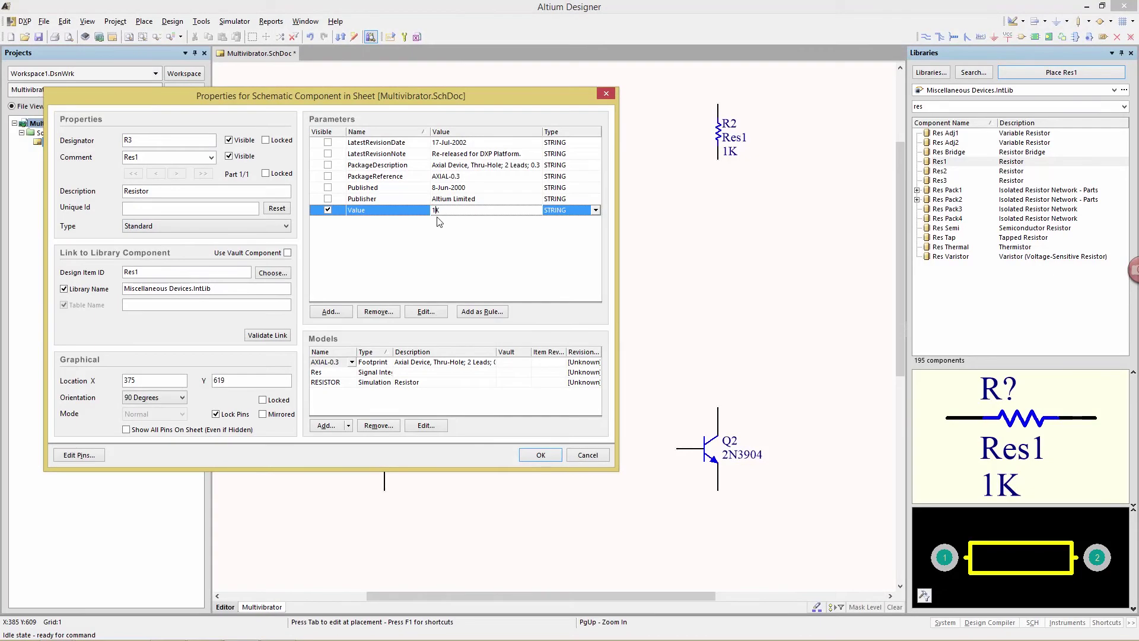
text(00)
key(Return)
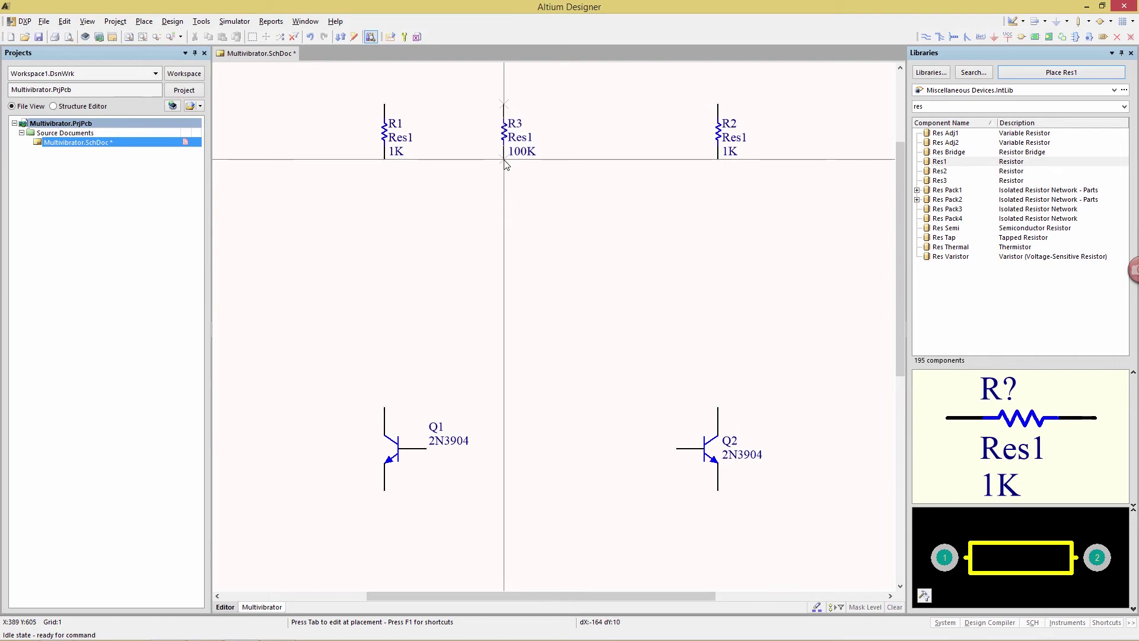
click(503, 159)
click(601, 159)
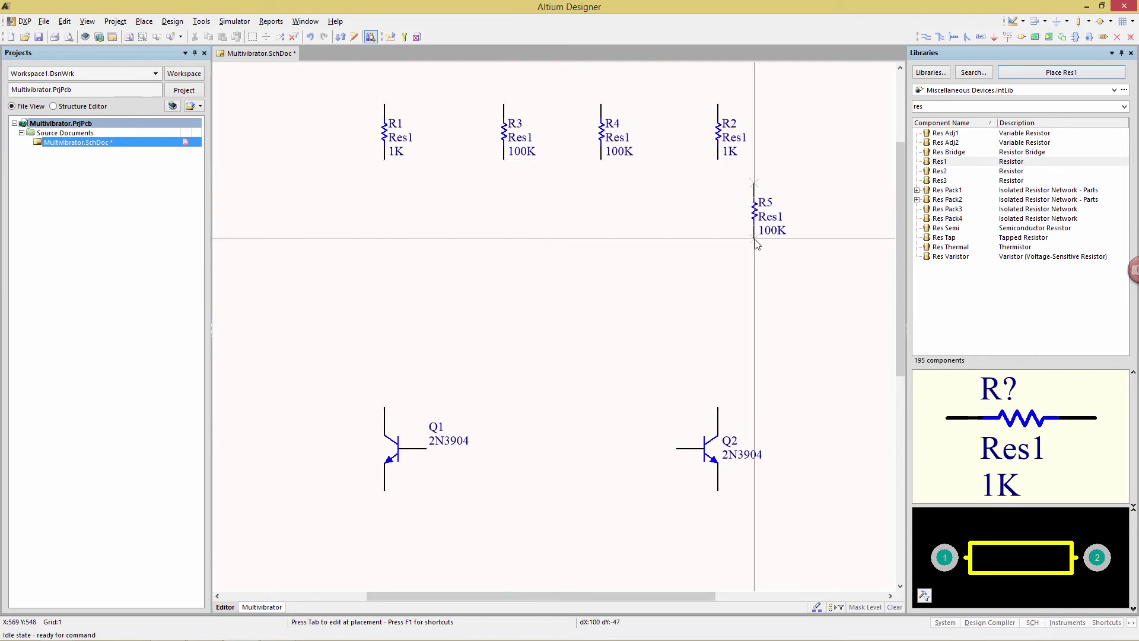
key(Escape)
Filter for the Cap part and place C1 and C2 at 20nF below the resistors.
click(925, 108)
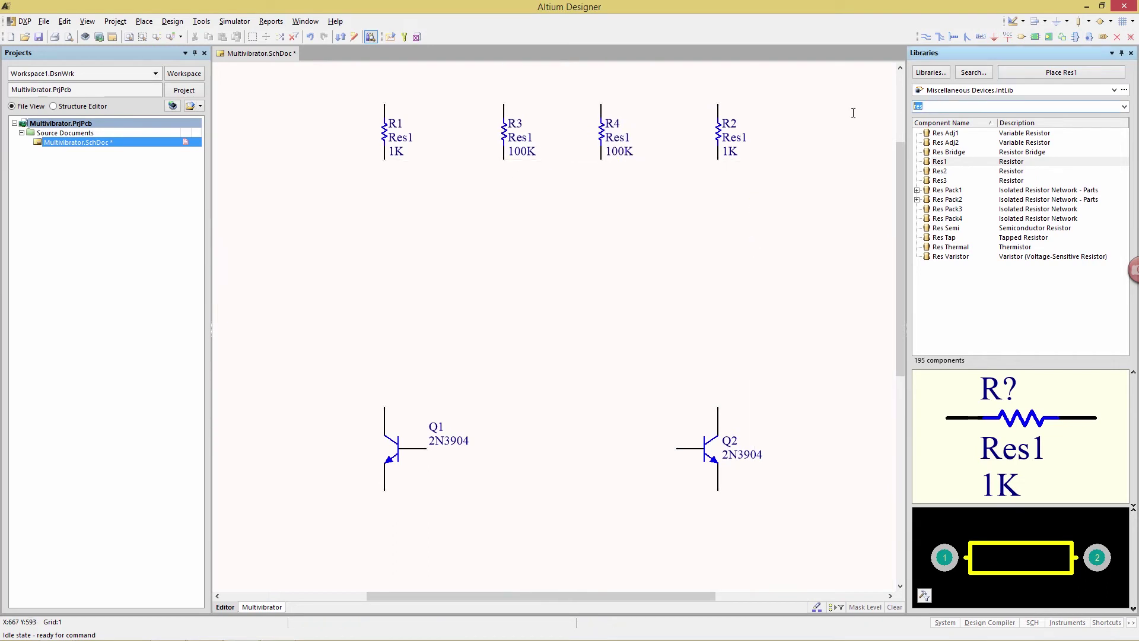
text(cap)
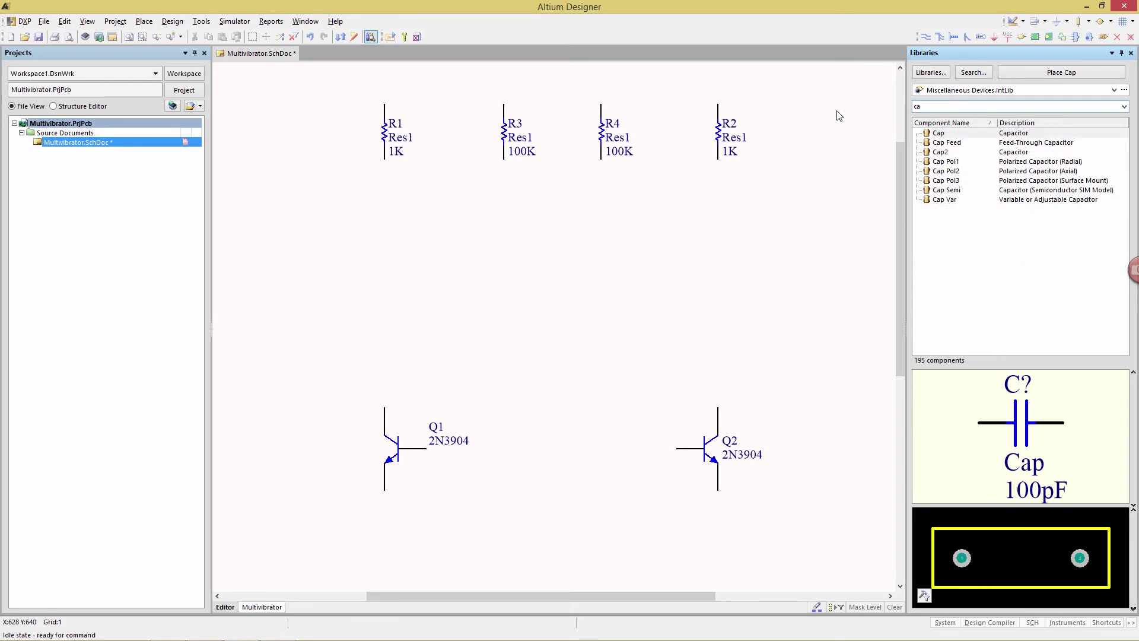
click(932, 136)
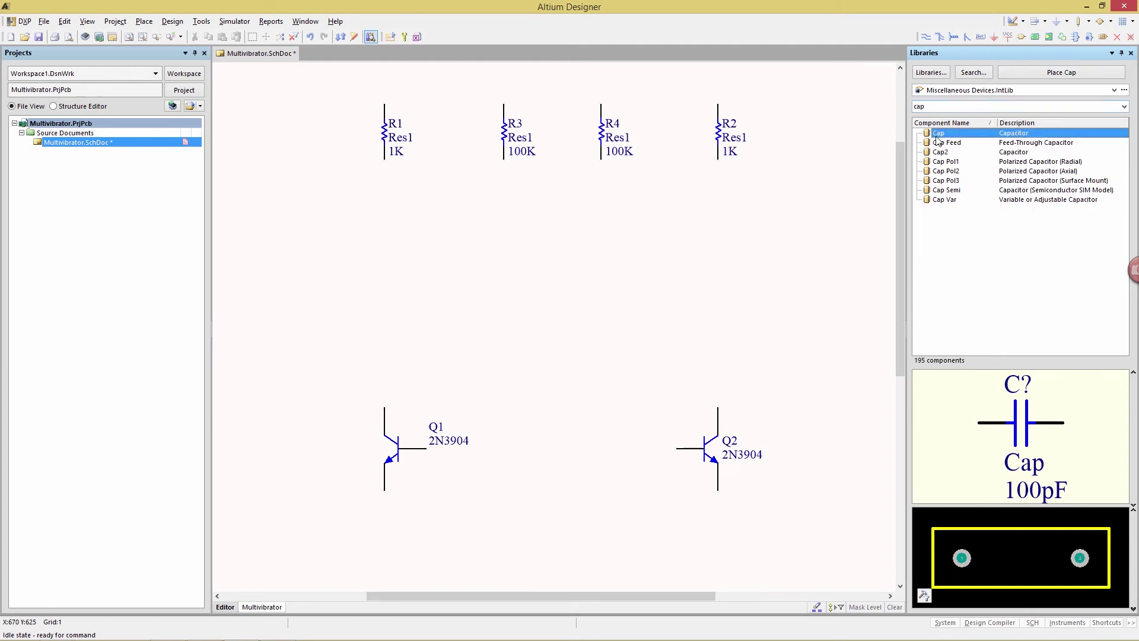
click(1077, 73)
key(Tab)
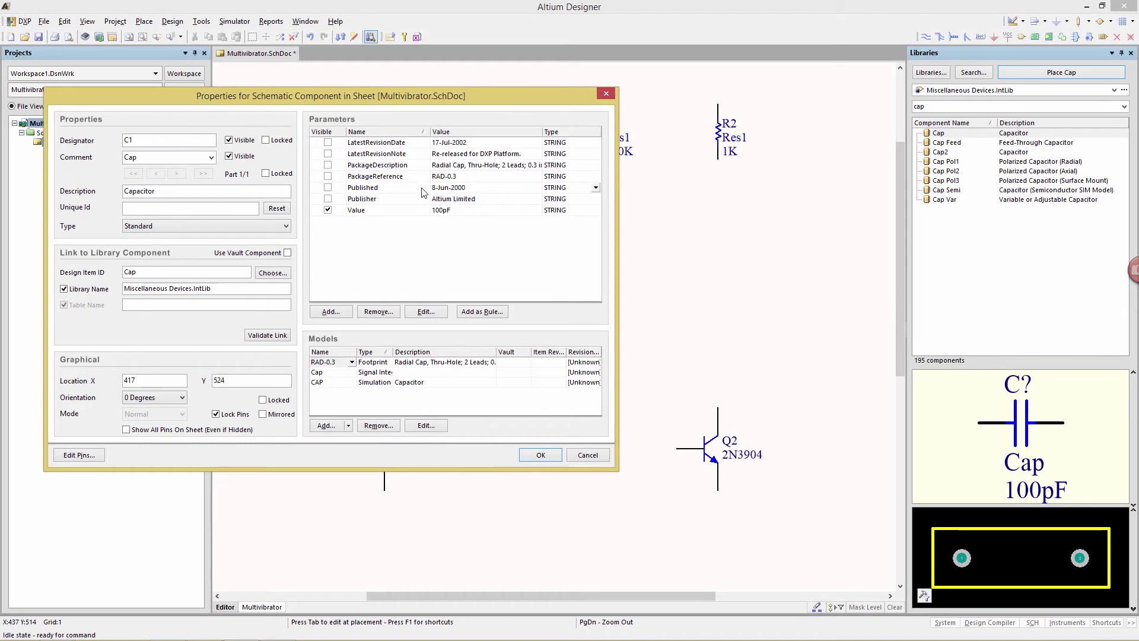
click(442, 210)
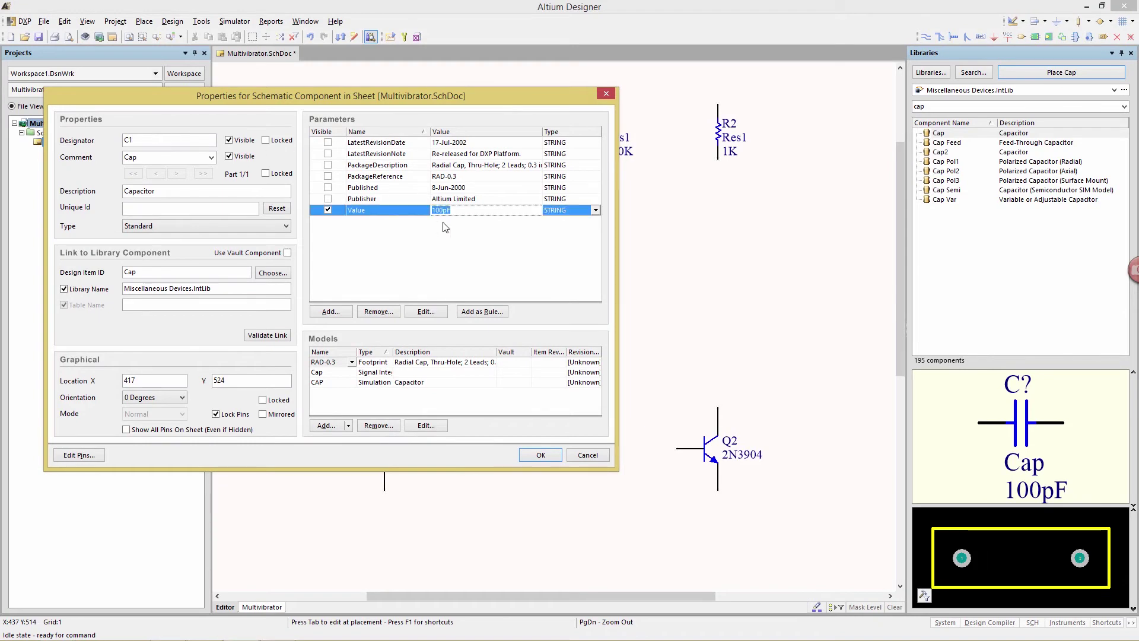
text(20nF)
key(Return)
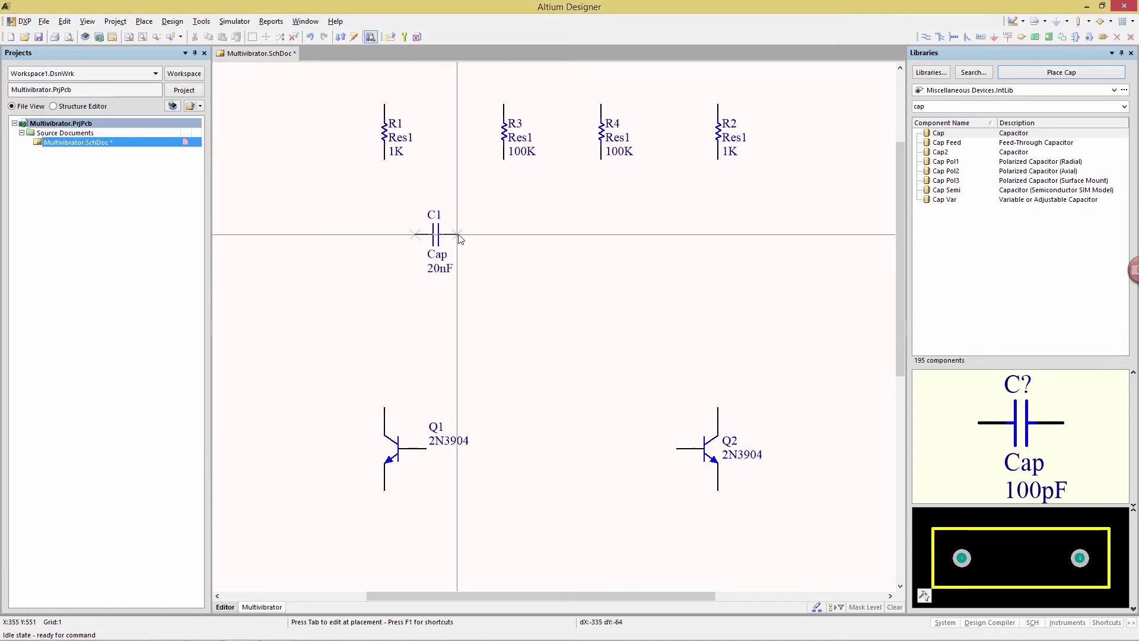
click(473, 252)
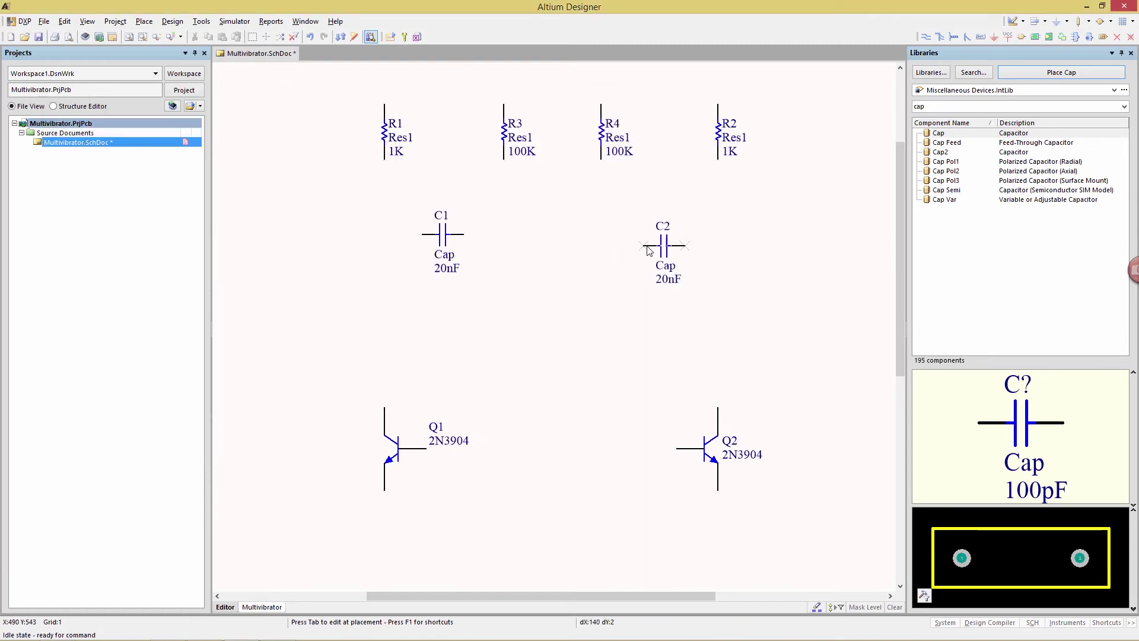
click(651, 237)
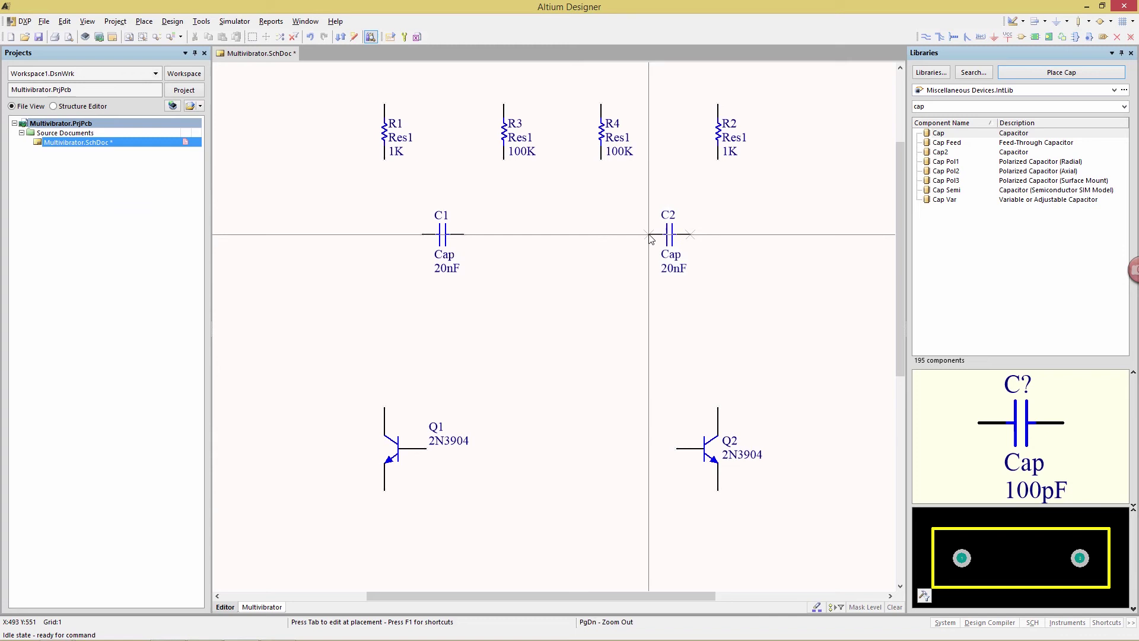
Place Header 2 from Miscellaneous Connectors.IntLib at the left edge, mirrored so pins face right.
key(Escape)
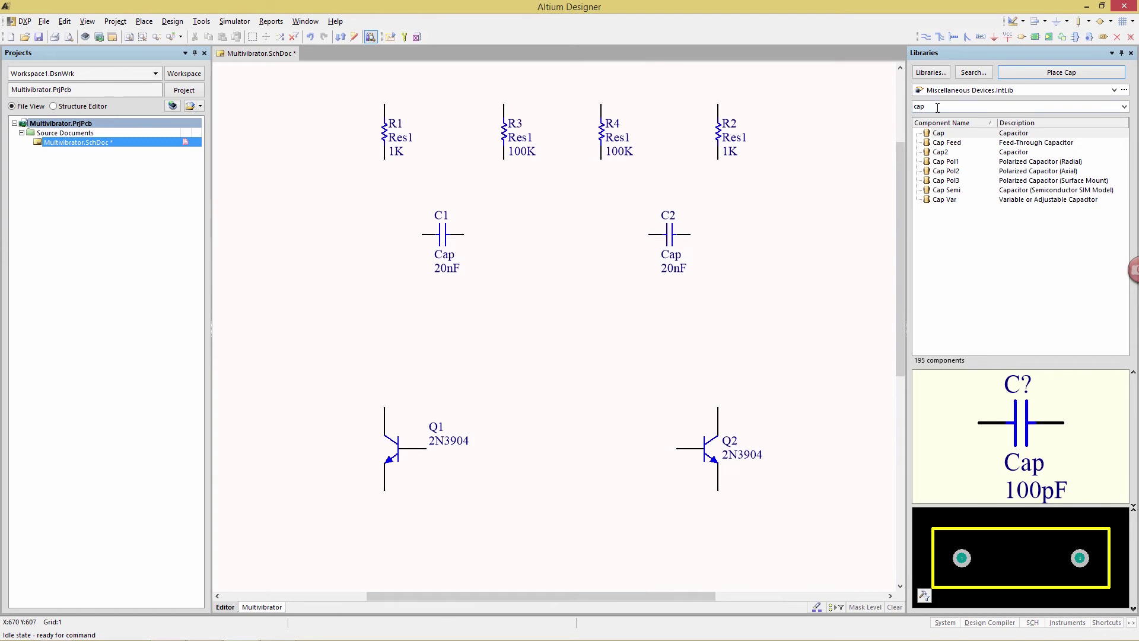
click(1114, 90)
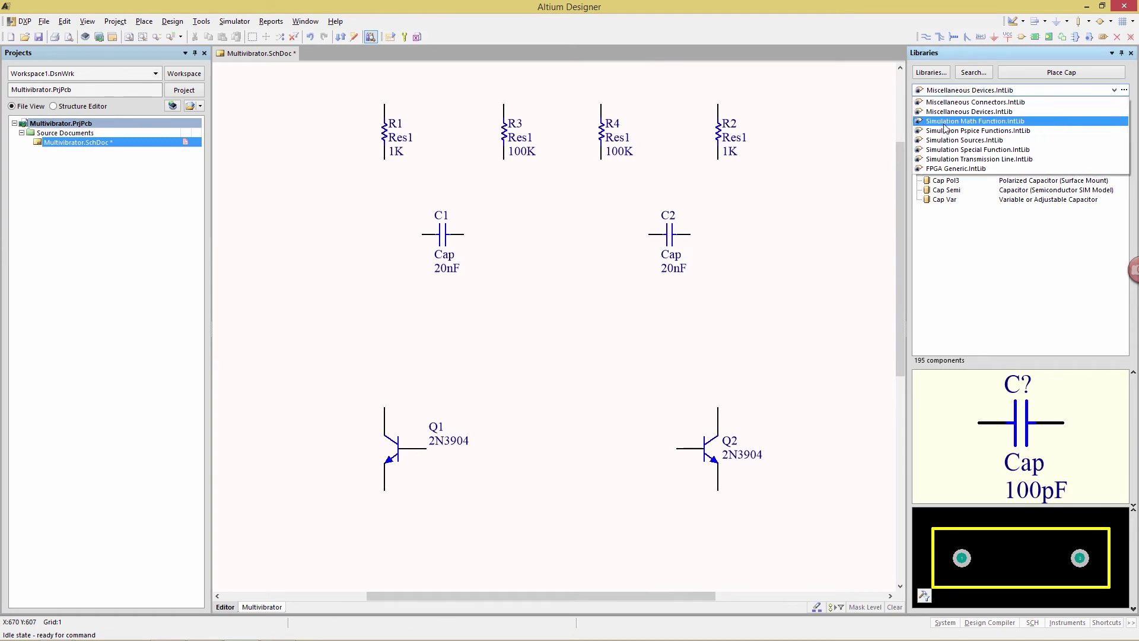
click(948, 103)
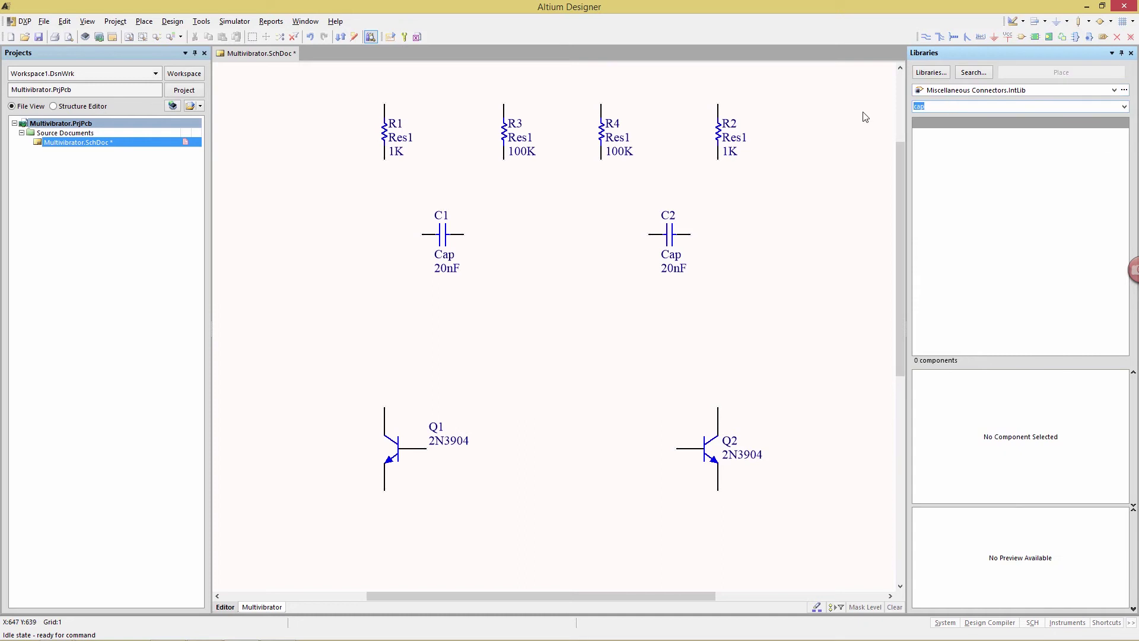
key(BackSpace)
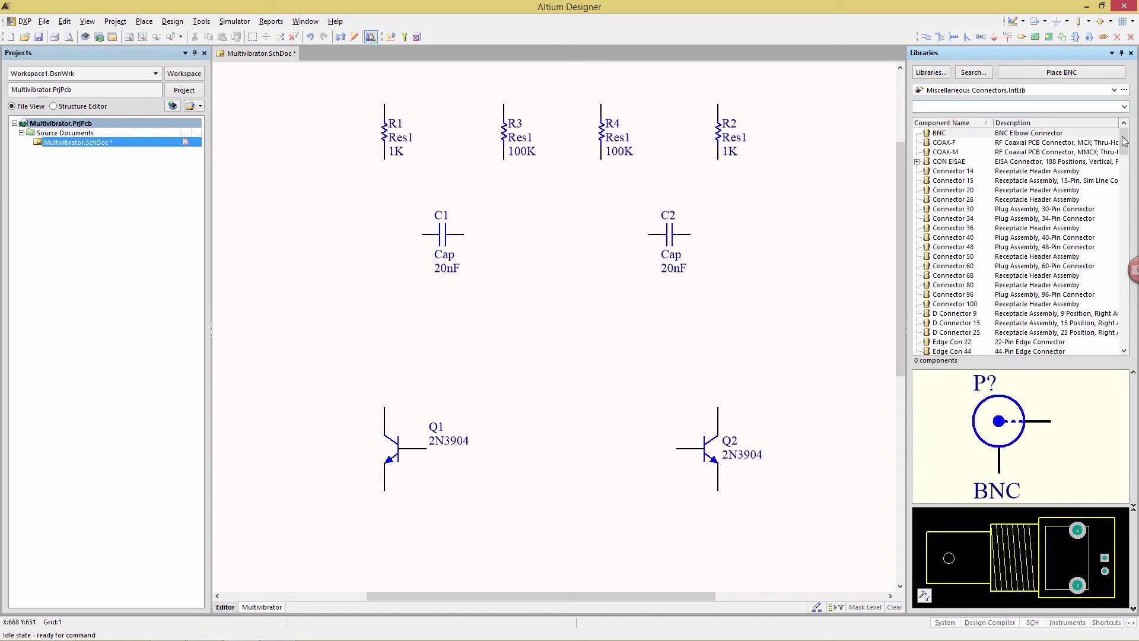
drag(1123, 140, 1123, 171)
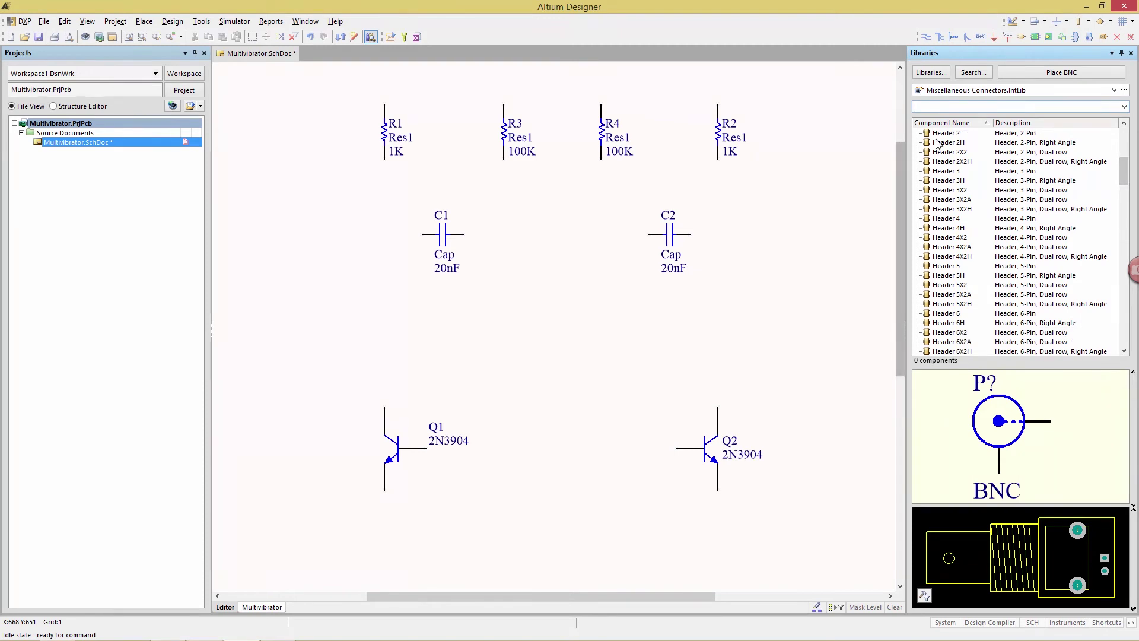
drag(943, 134, 307, 290)
key(x)
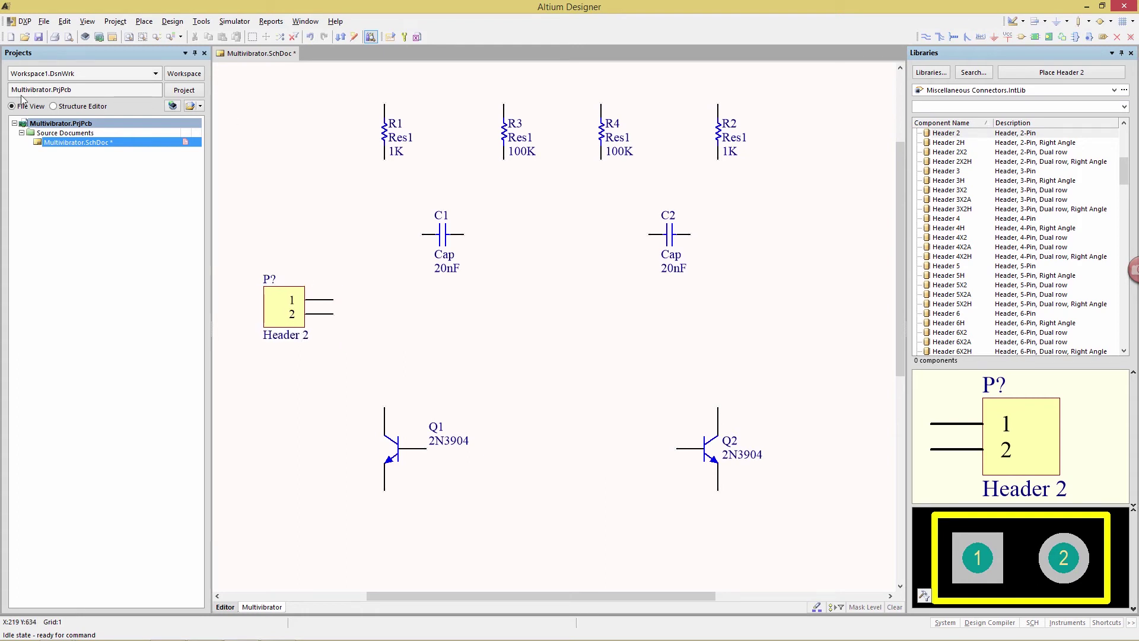
Wire header pin 1 to the top supply rail and pin 2 to Q2's emitter.
click(144, 21)
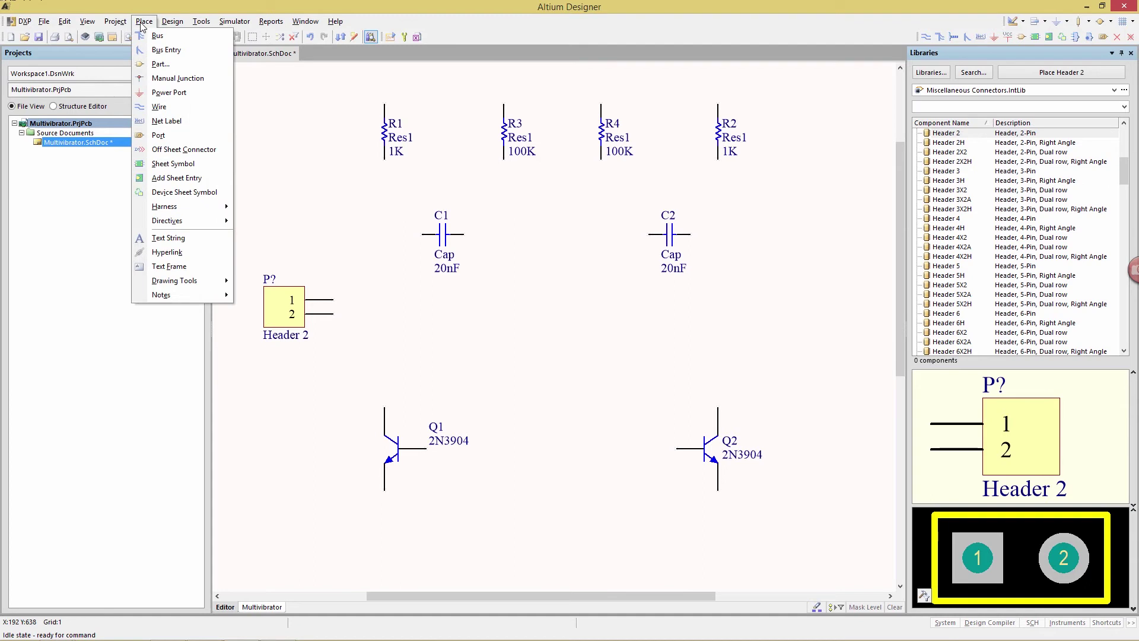
click(159, 107)
click(332, 300)
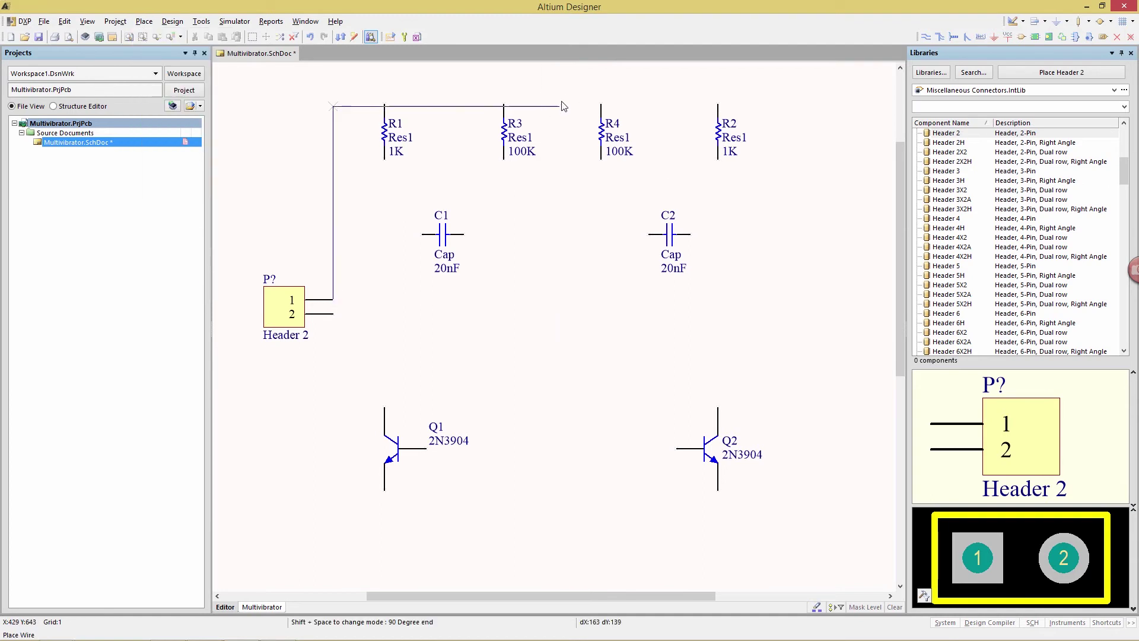
click(718, 105)
click(332, 313)
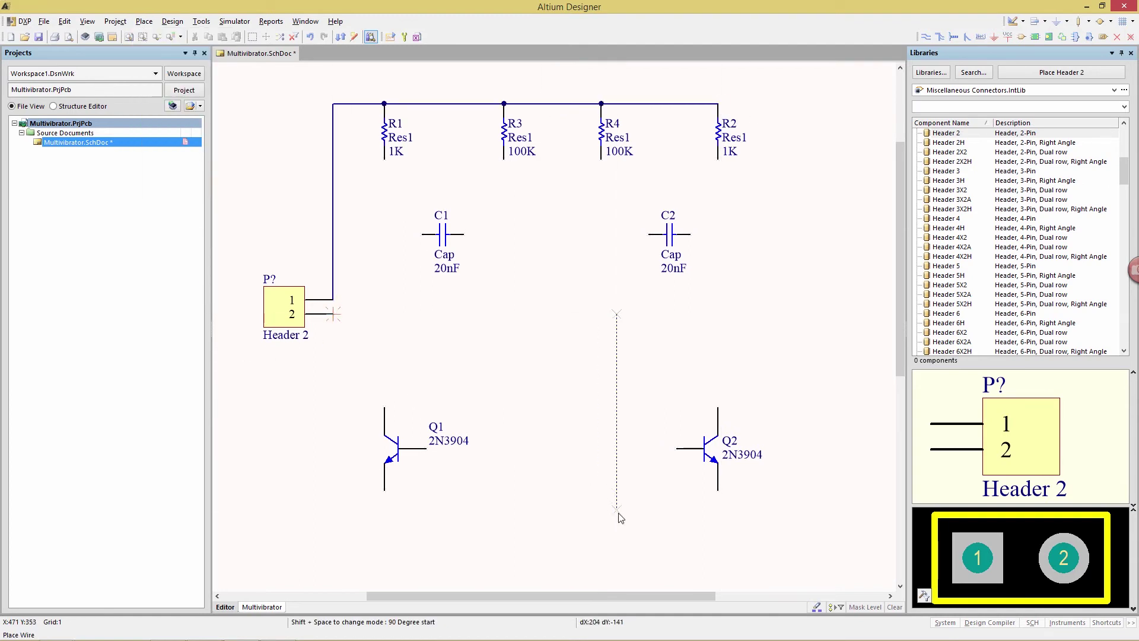
key(space)
click(717, 490)
Connect R1/R2 to the Q1/Q2 collectors and join C1, C2 to the collectors, R3 and R4.
scroll(653, 486, up, 1)
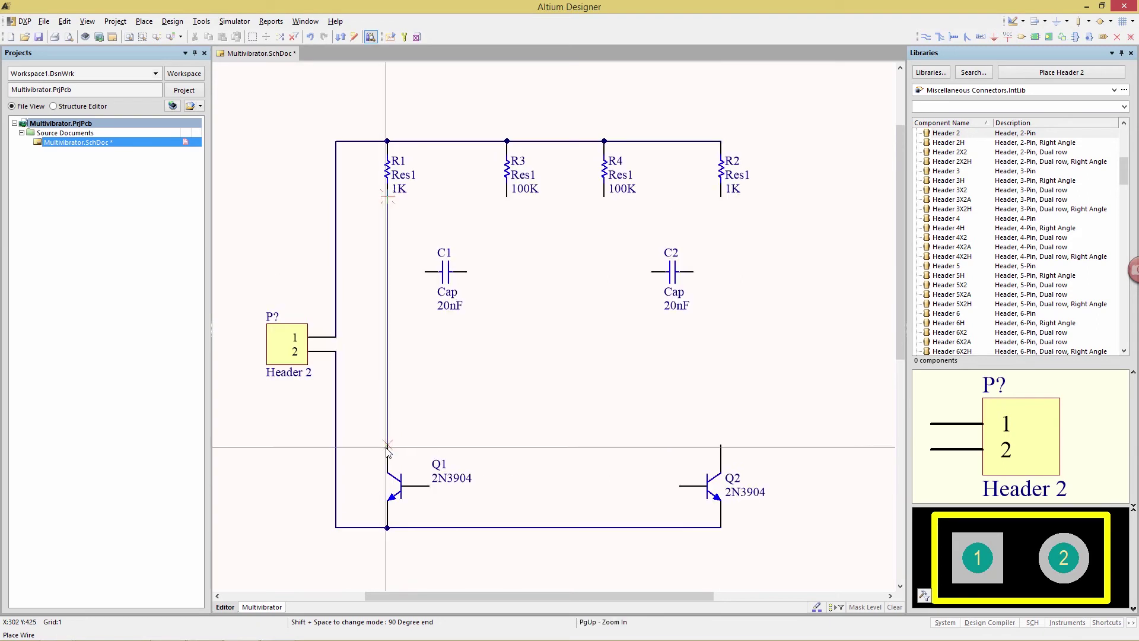
click(387, 447)
click(425, 271)
click(387, 271)
click(720, 196)
click(721, 445)
click(693, 271)
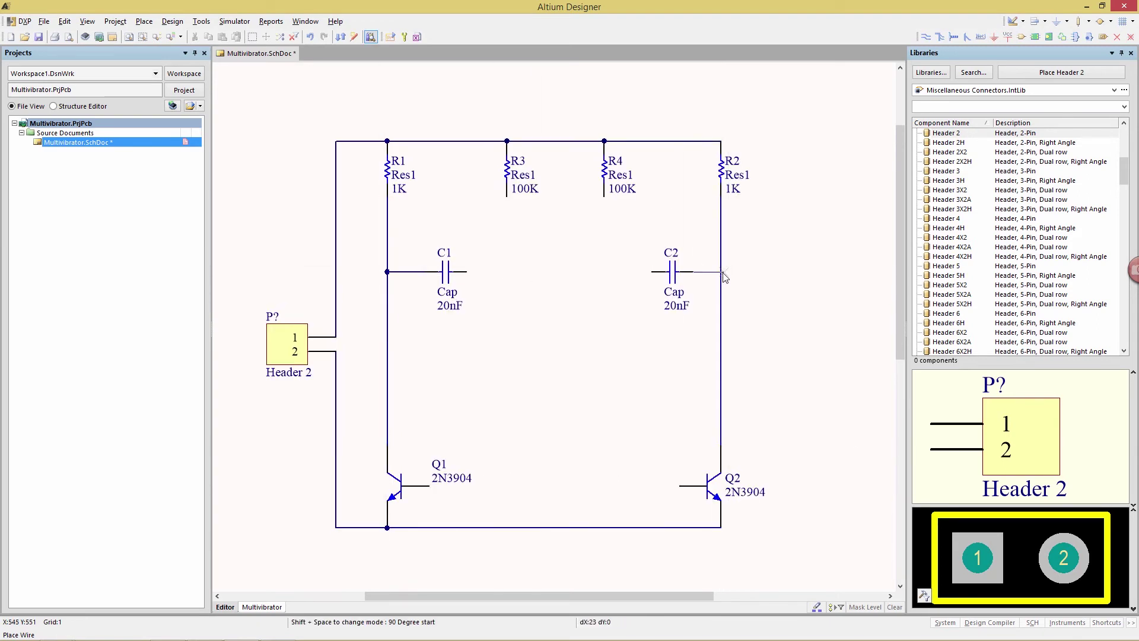
click(720, 271)
click(651, 271)
click(604, 196)
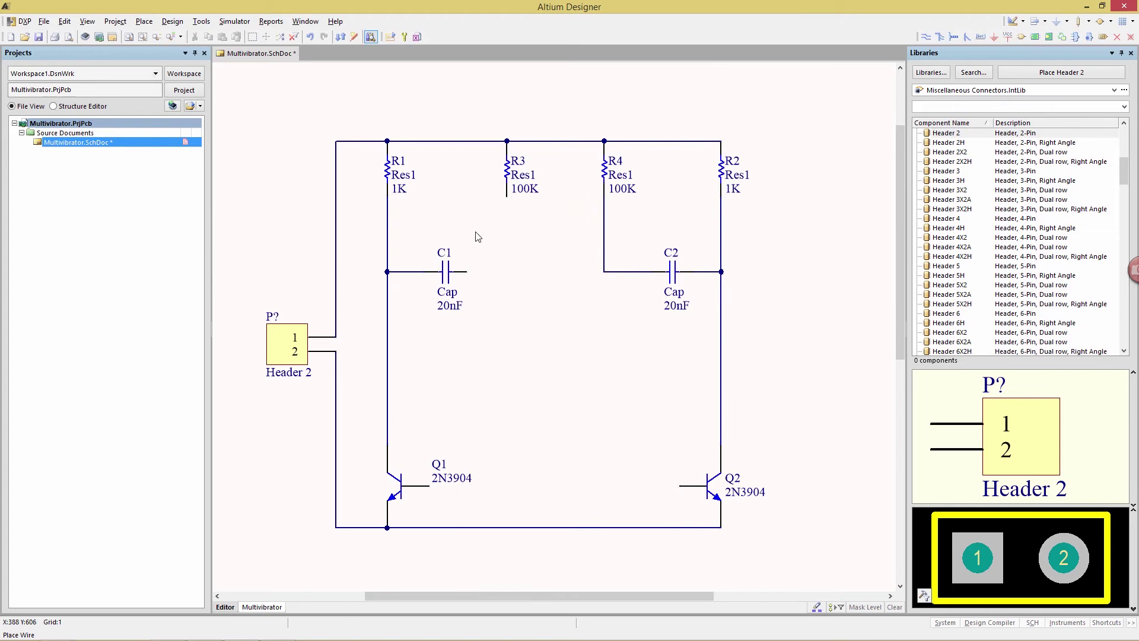
click(466, 271)
click(507, 195)
Cross-couple the Q1 and Q2 bases to the capacitor nodes with 45-degree wires.
click(430, 486)
key(shift+space)
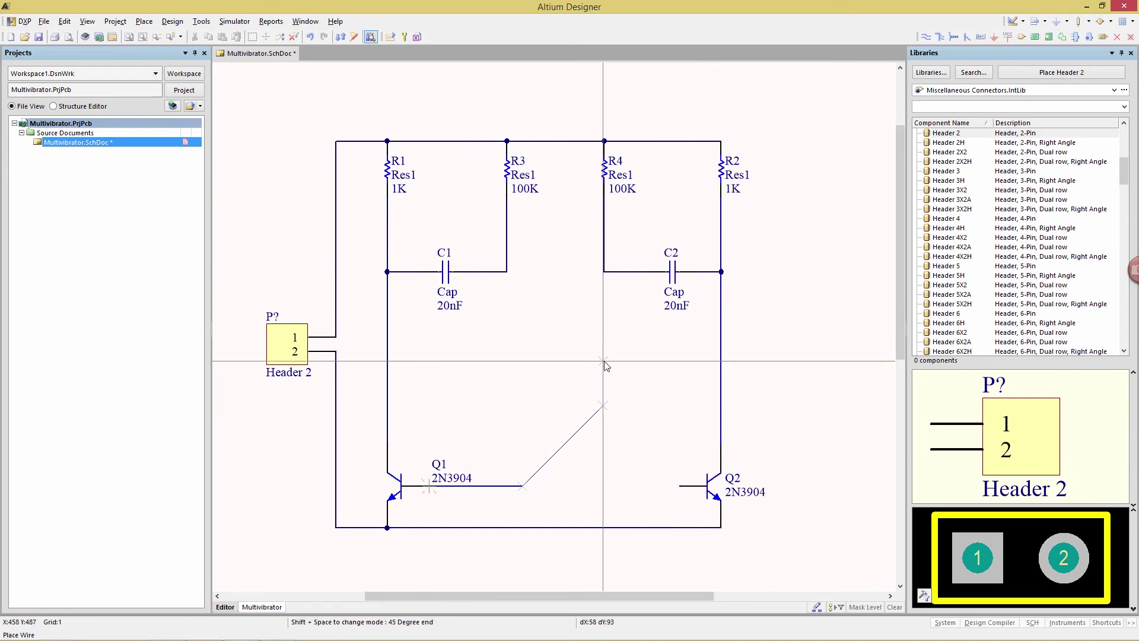
click(604, 271)
click(679, 485)
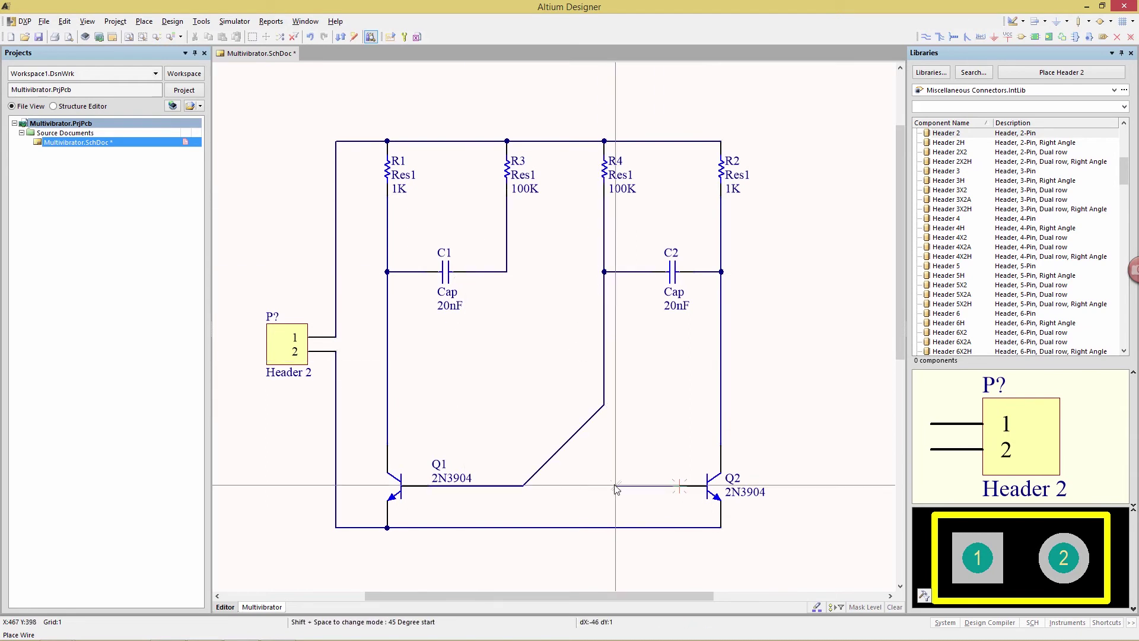
click(506, 271)
key(Escape)
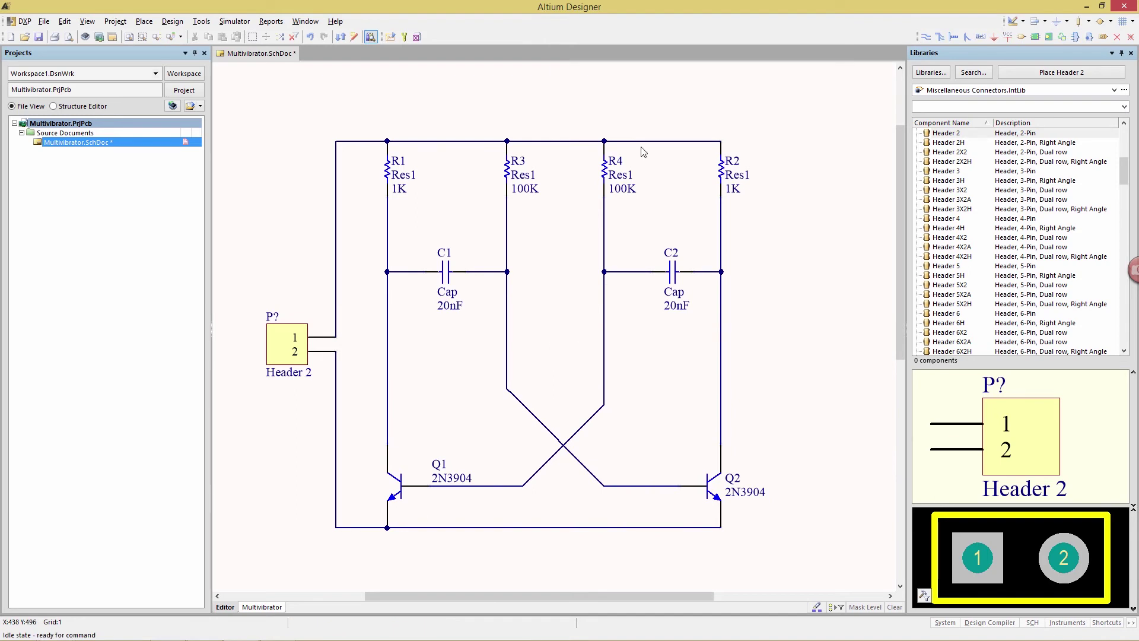
Place a GND symbol at the bottom-left corner of the rail.
click(994, 37)
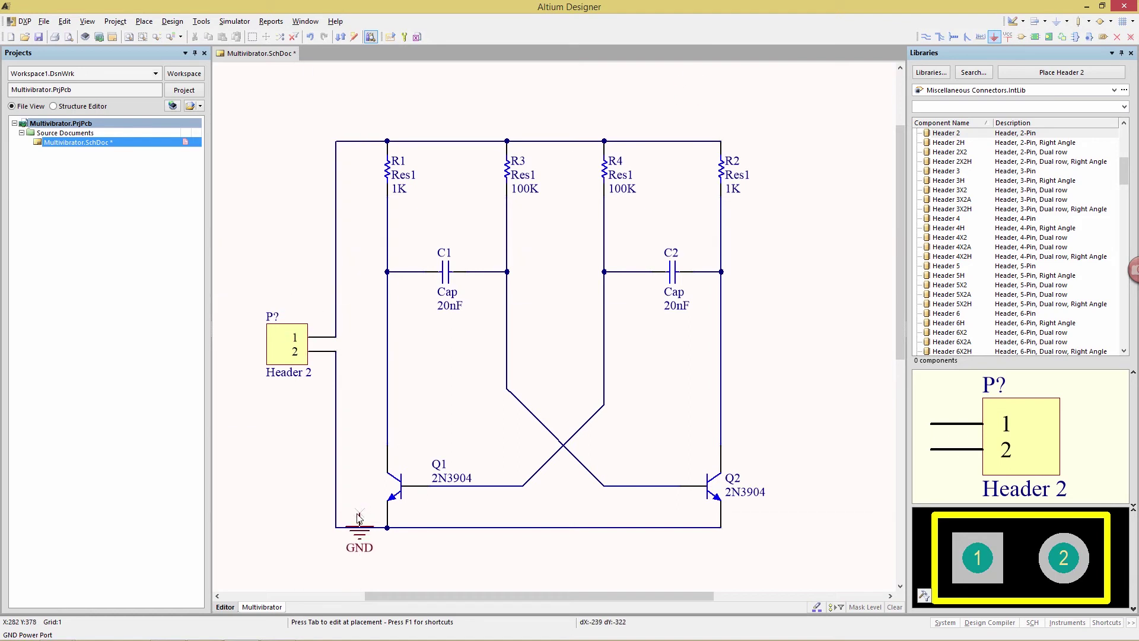
click(336, 527)
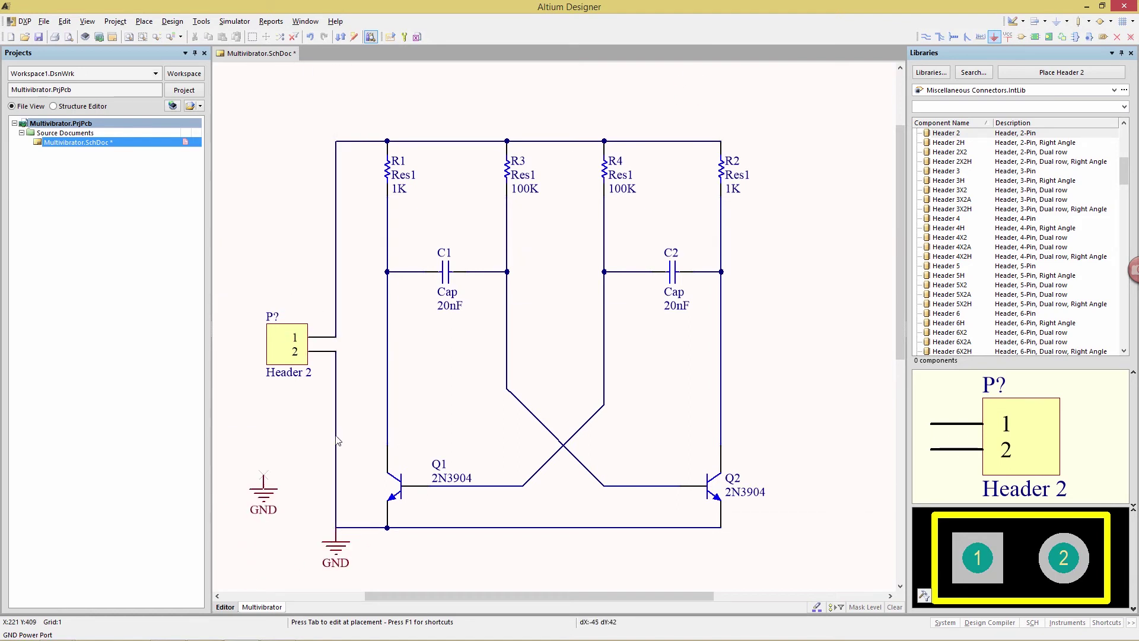
right_click(255, 432)
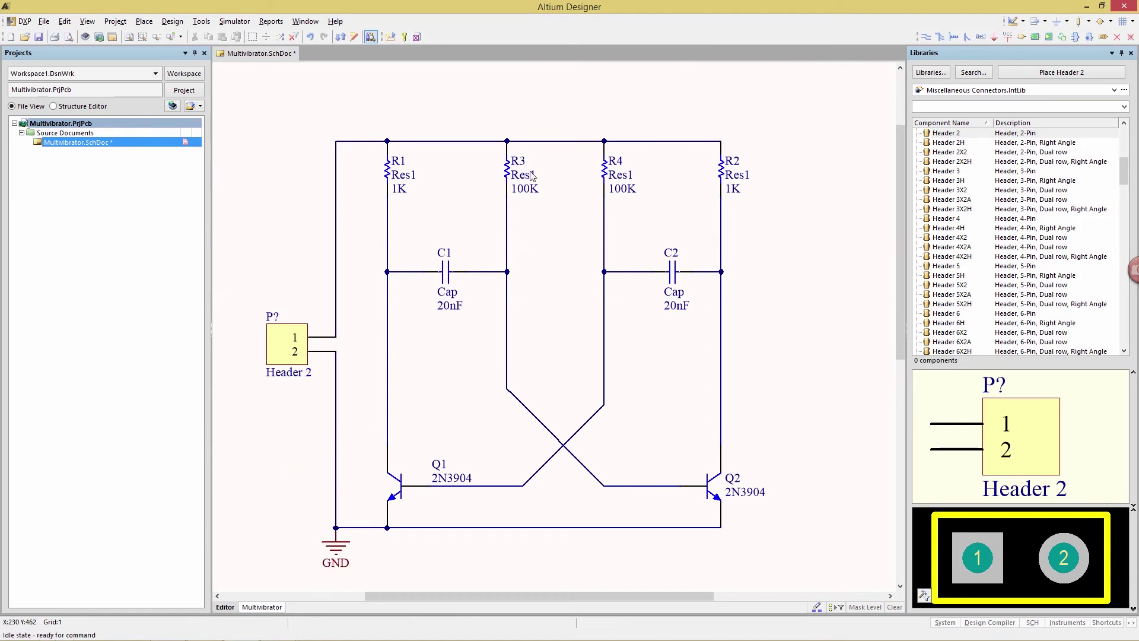
Place a supply port on the top rail and rename its net to 8V.
click(1007, 37)
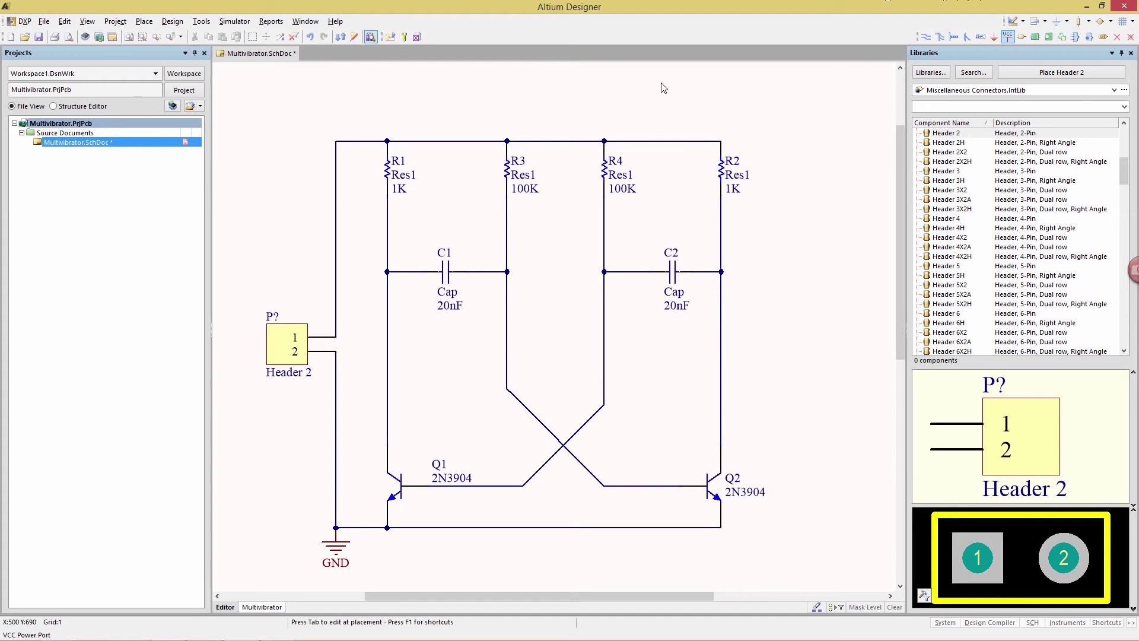
click(335, 141)
right_click(371, 135)
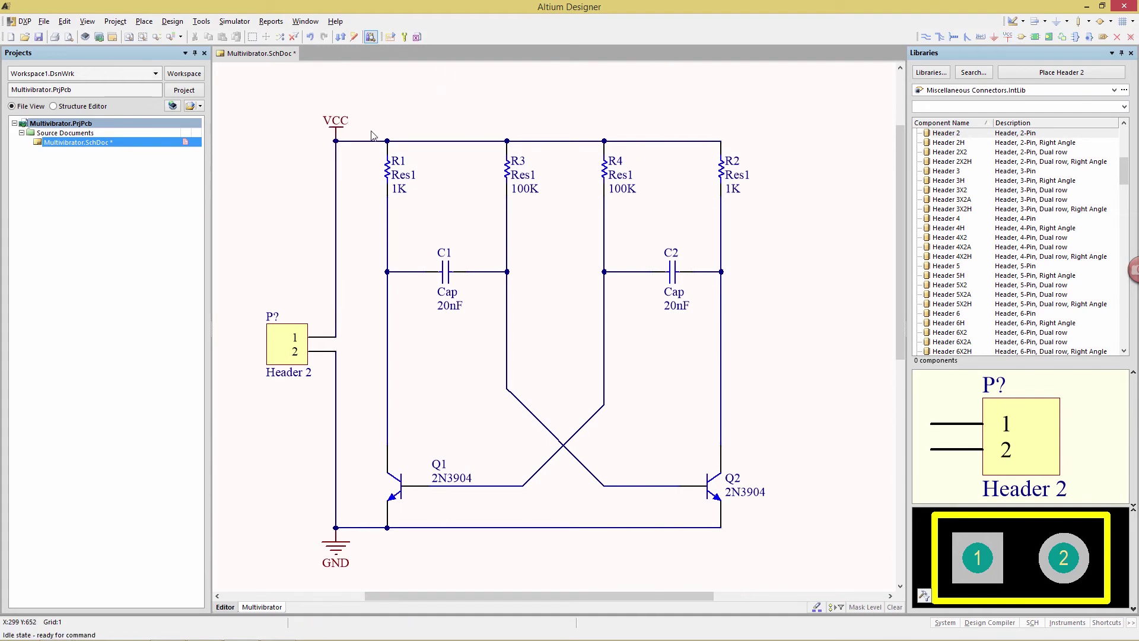
double_click(335, 130)
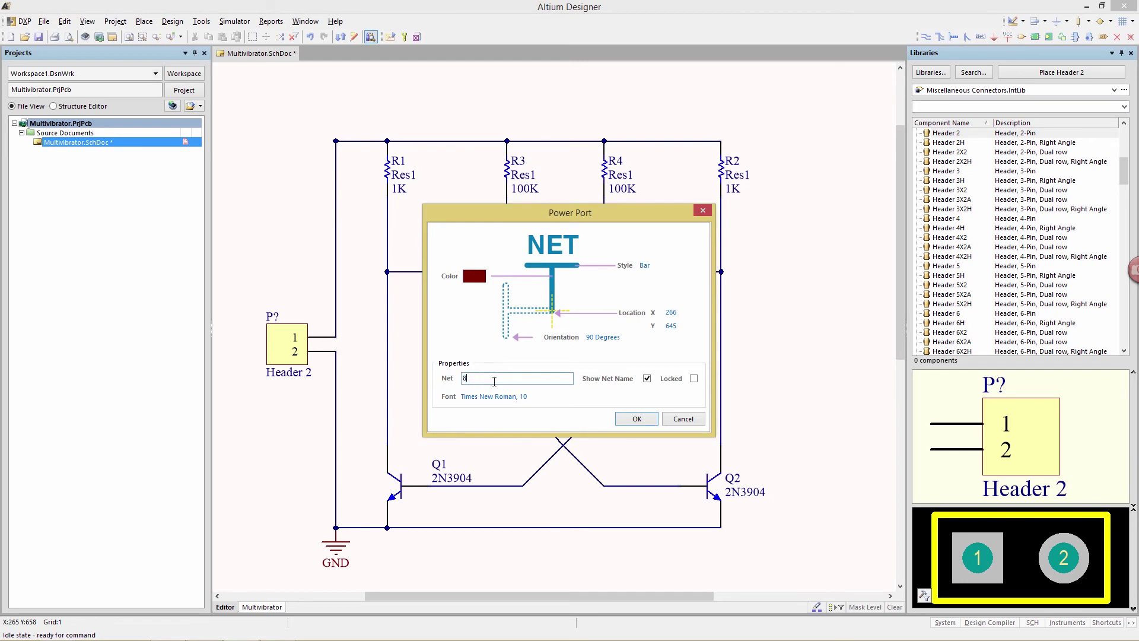
text(8V)
key(Return)
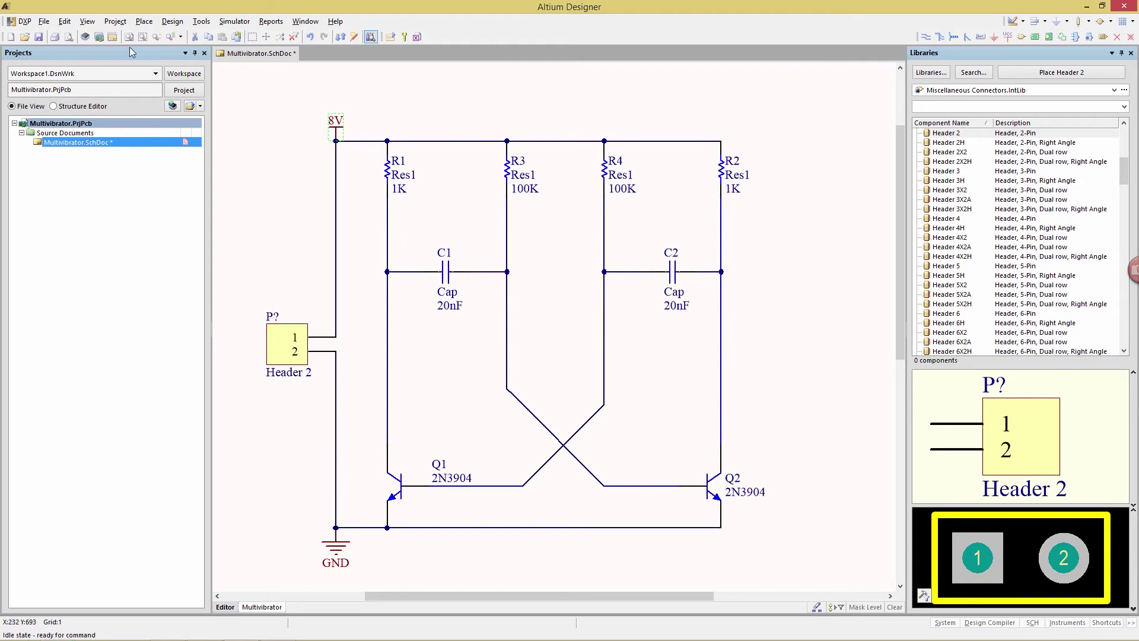
Label the Q1 and Q2 base wires B1 and B2.
click(142, 24)
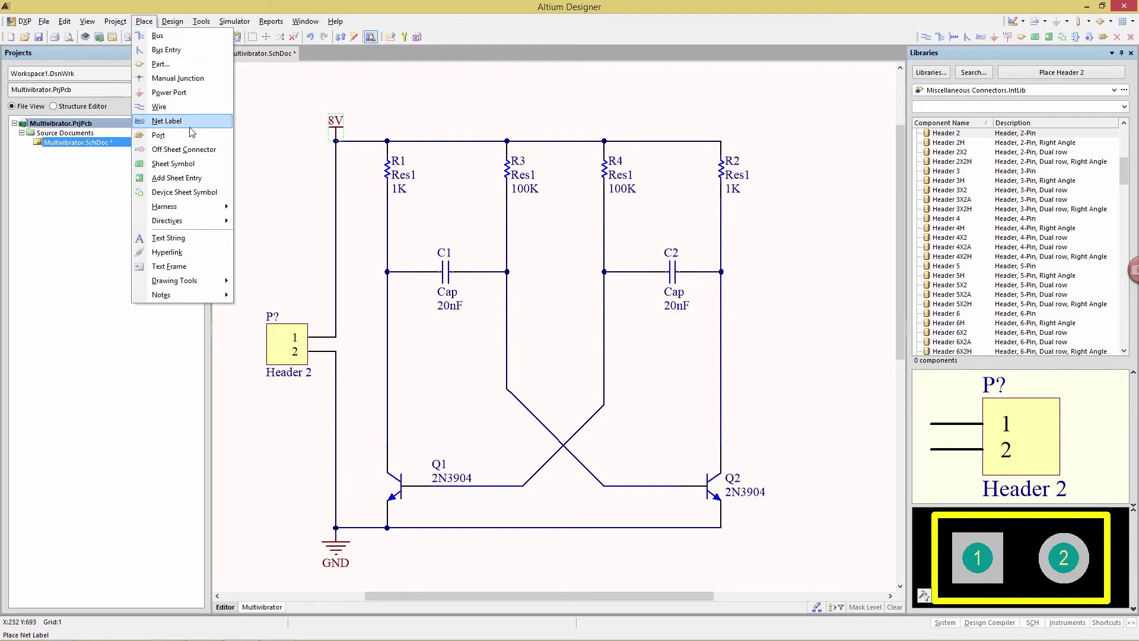
click(167, 120)
key(Tab)
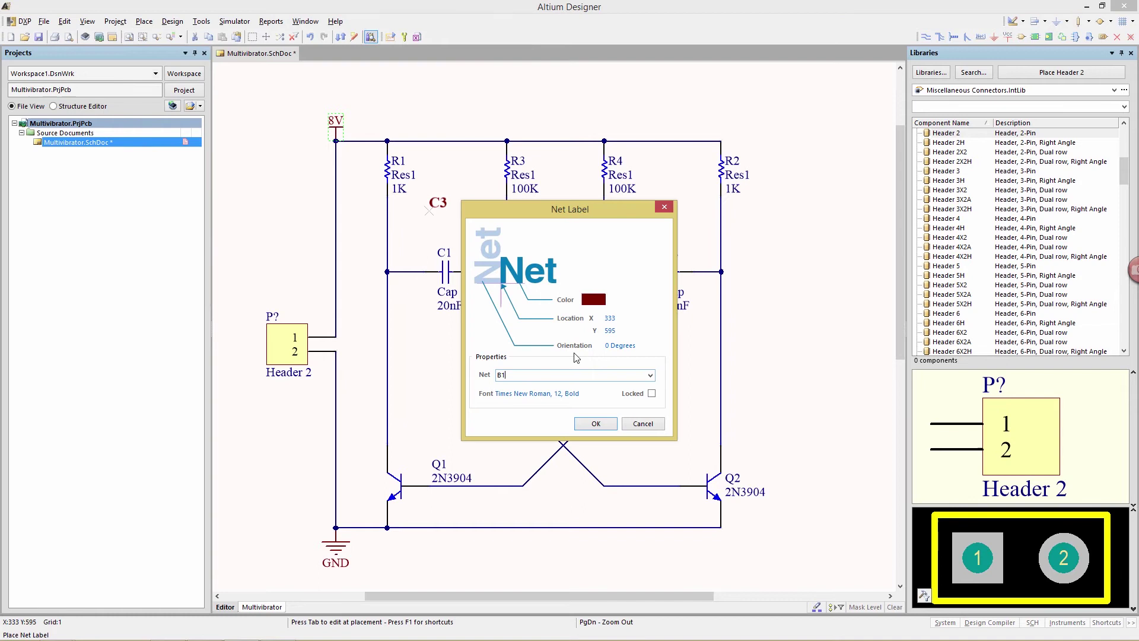
click(595, 423)
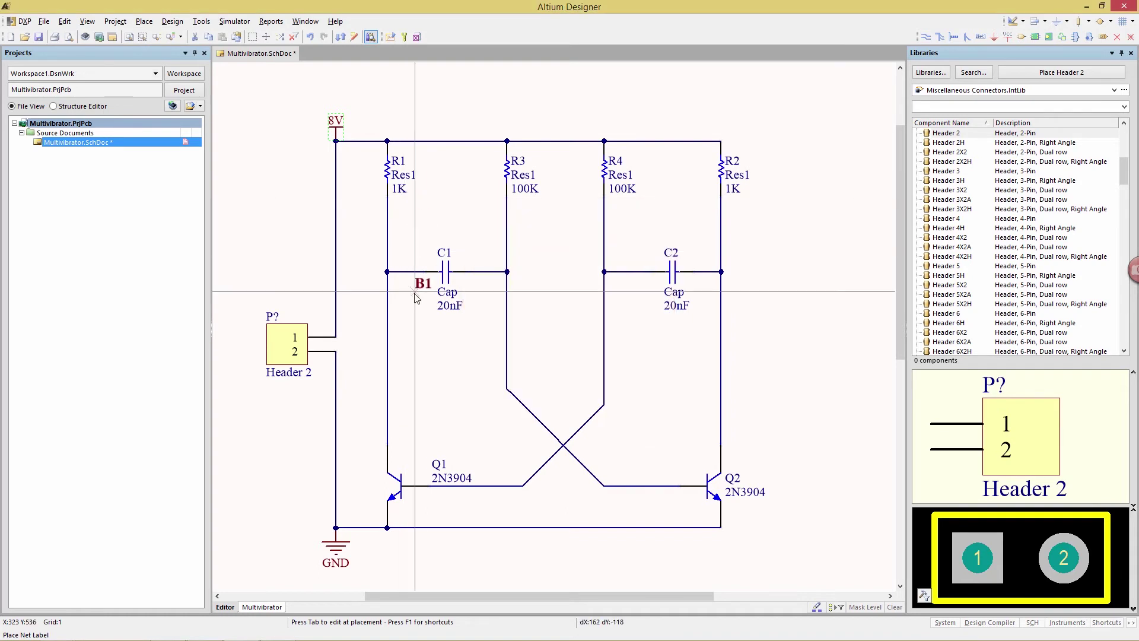
key(Right)
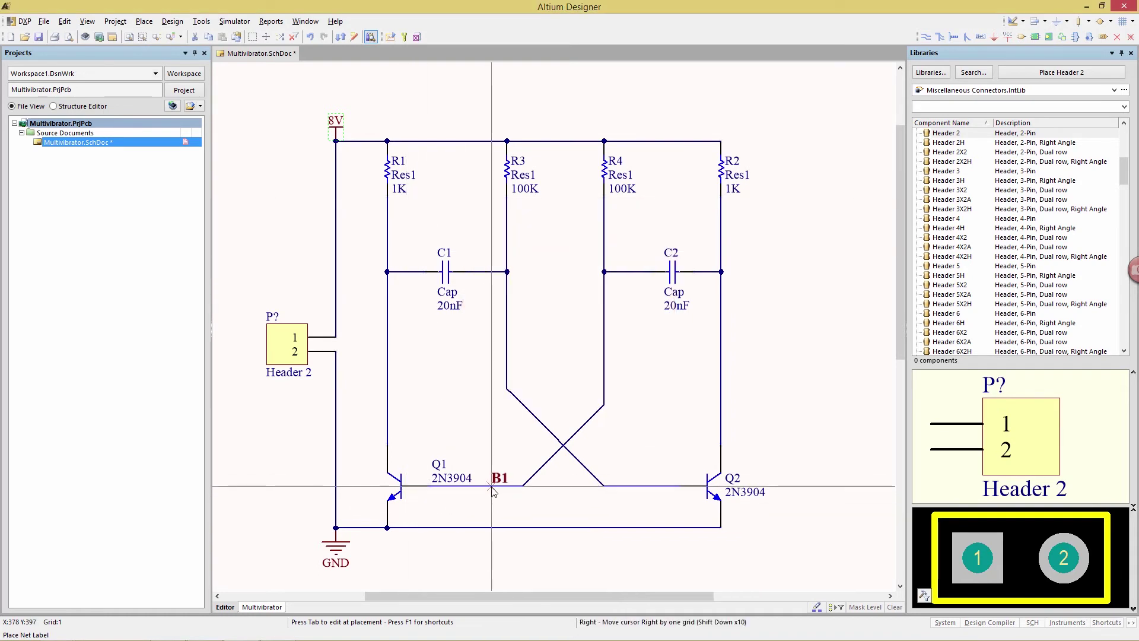
click(476, 486)
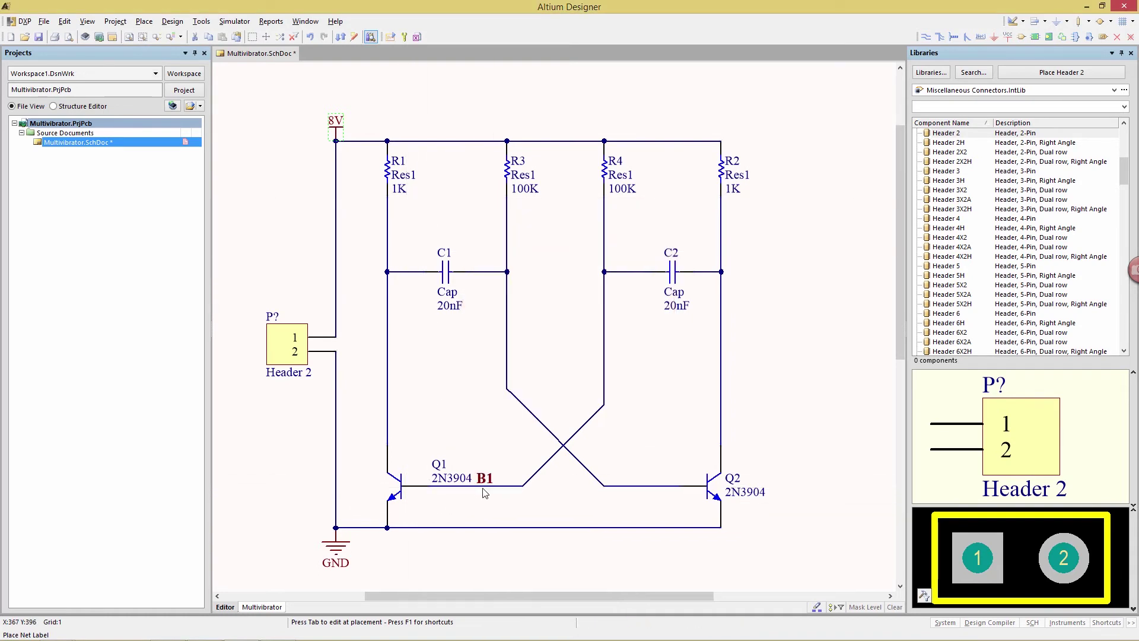
click(655, 490)
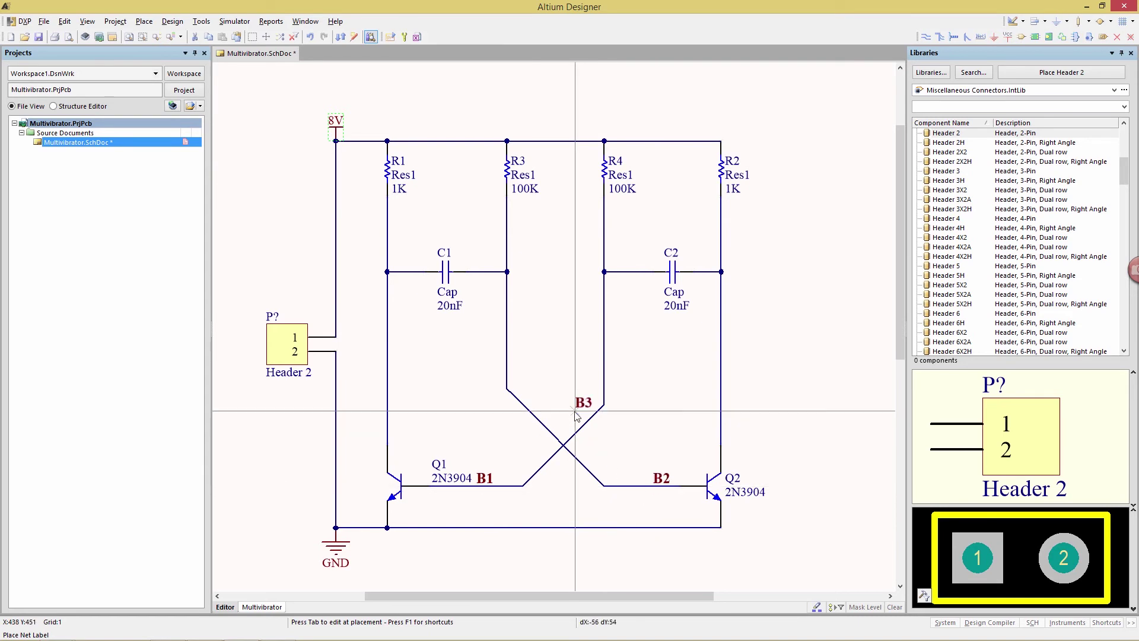
Label the Q1 and Q2 collector wires C1 and C2.
key(Tab)
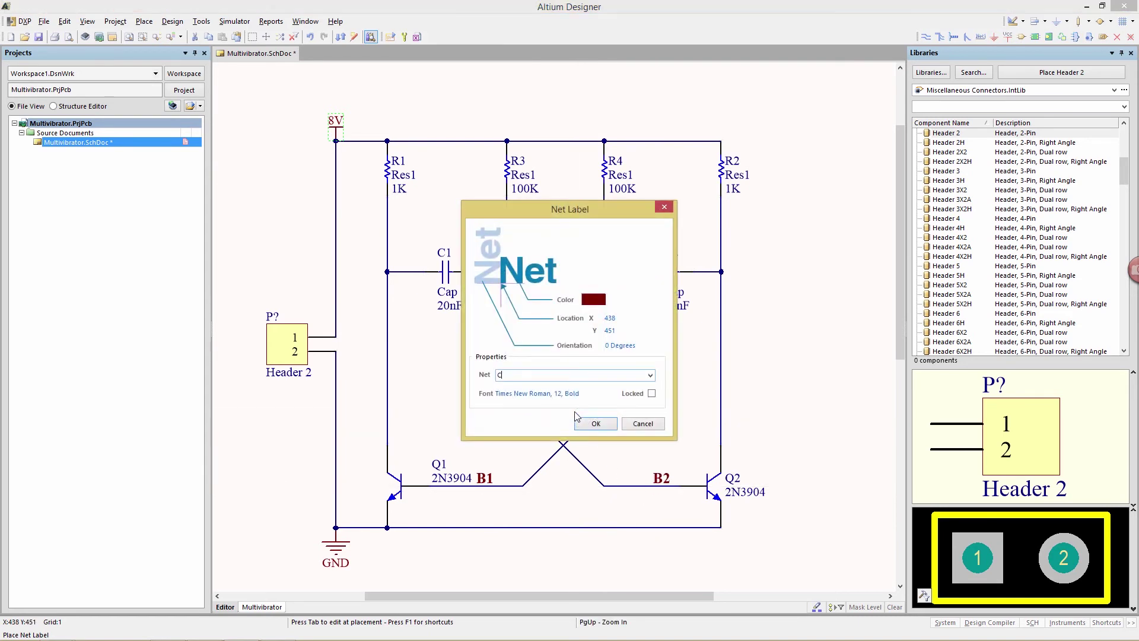
text(C1)
click(594, 423)
click(402, 271)
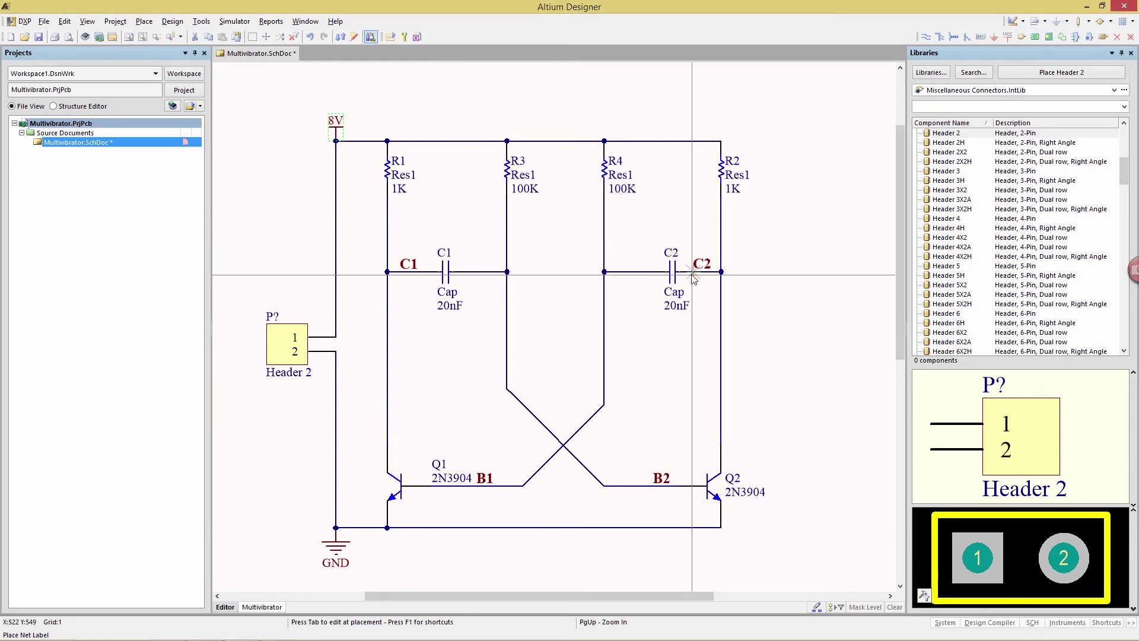
click(693, 273)
key(Escape)
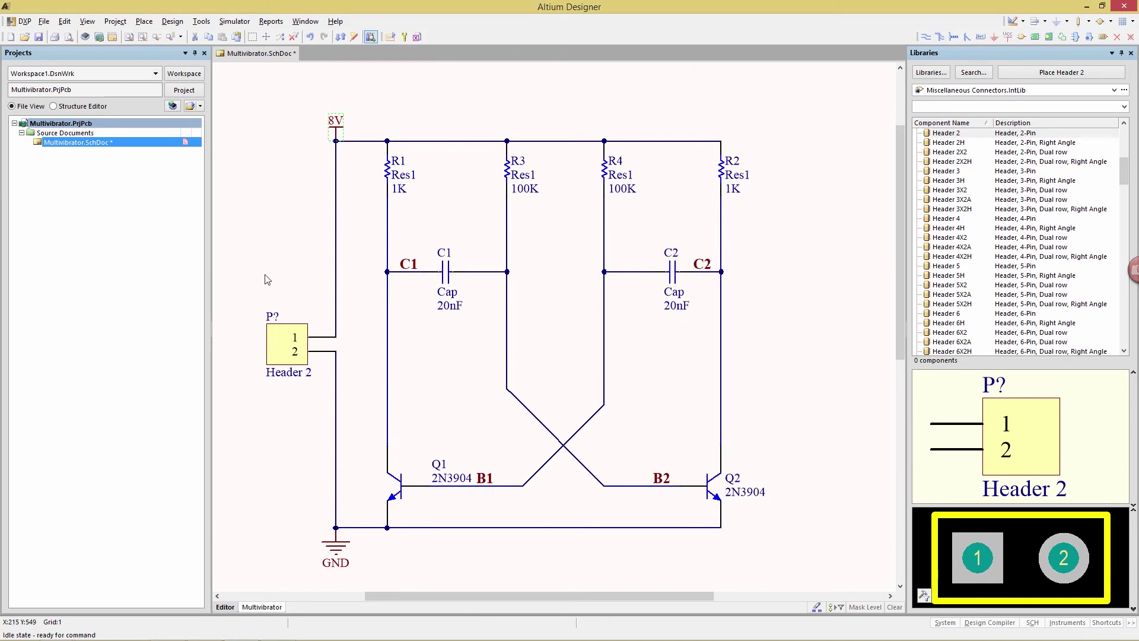
Place the .IC initial-condition part from the Simulation Sources library near net B1.
click(1115, 91)
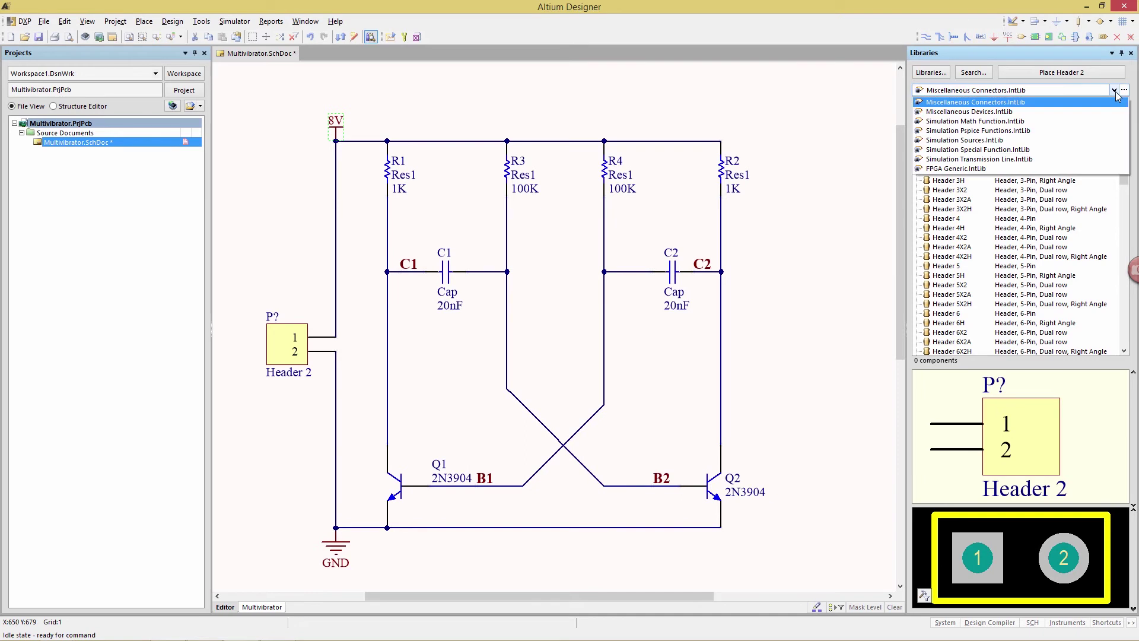
click(976, 140)
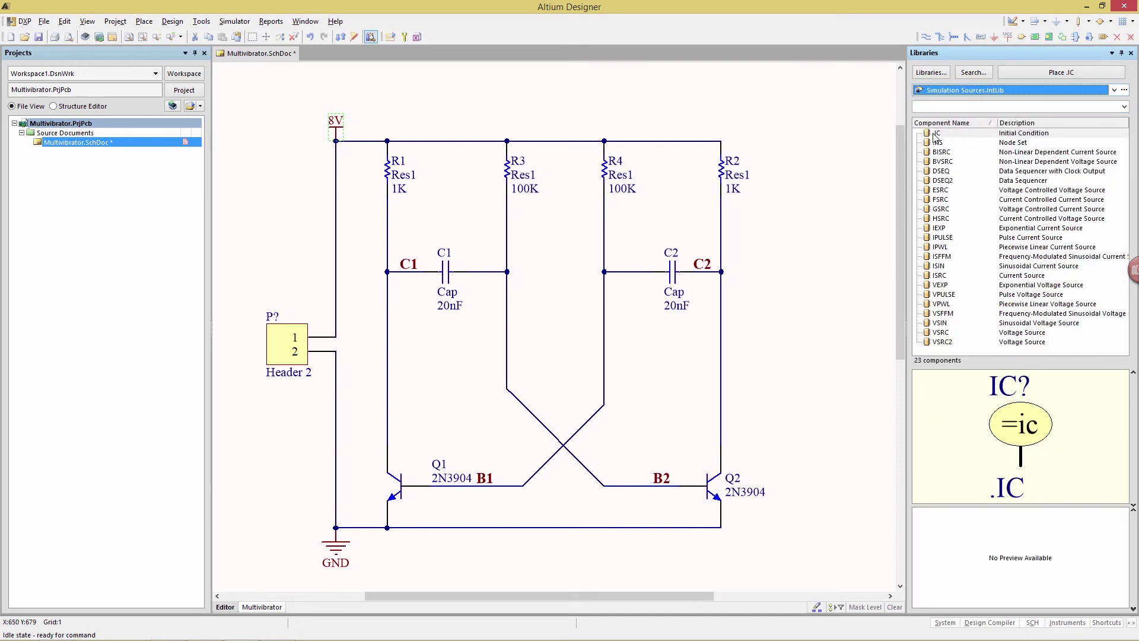
click(934, 136)
drag(921, 139, 501, 423)
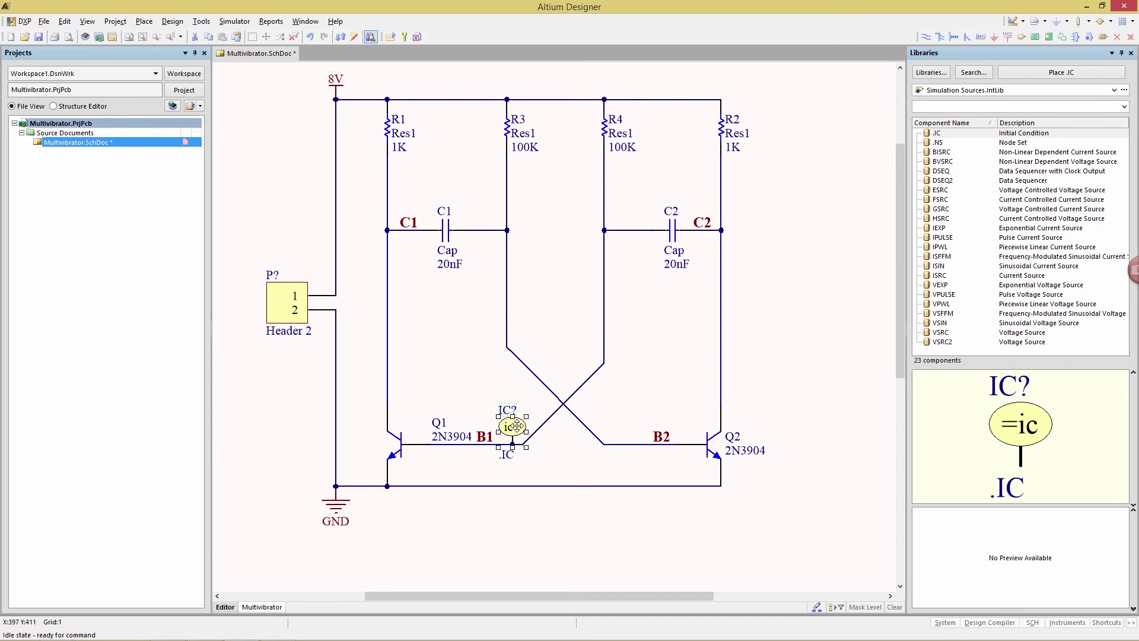
Set IC1's initial voltage to 0V as a component parameter and move its label below .IC.
double_click(516, 425)
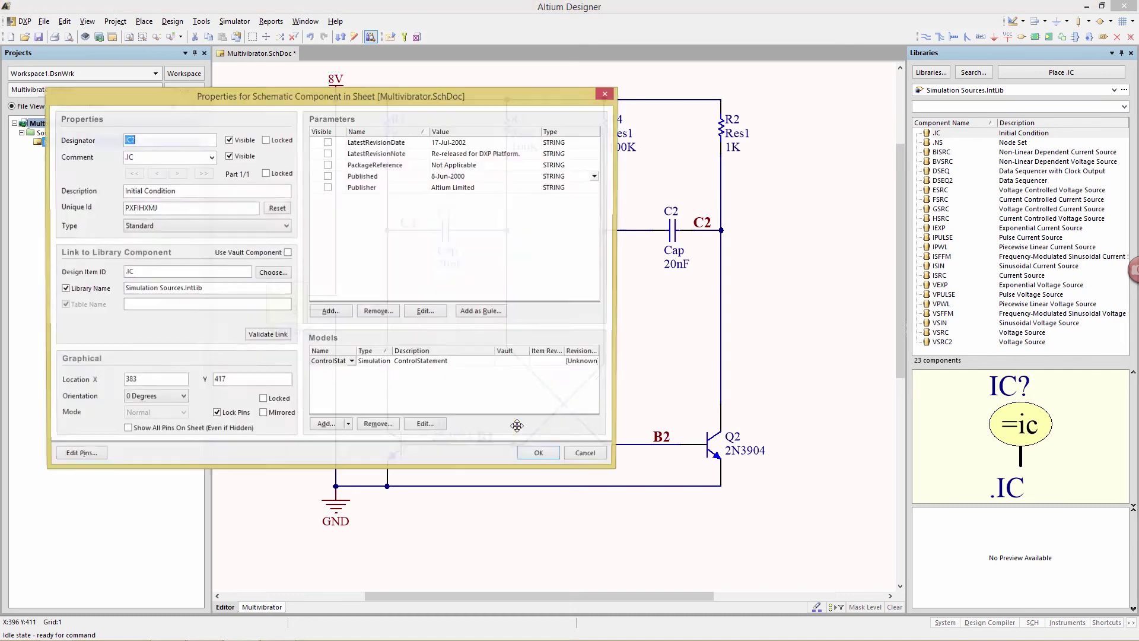
click(159, 144)
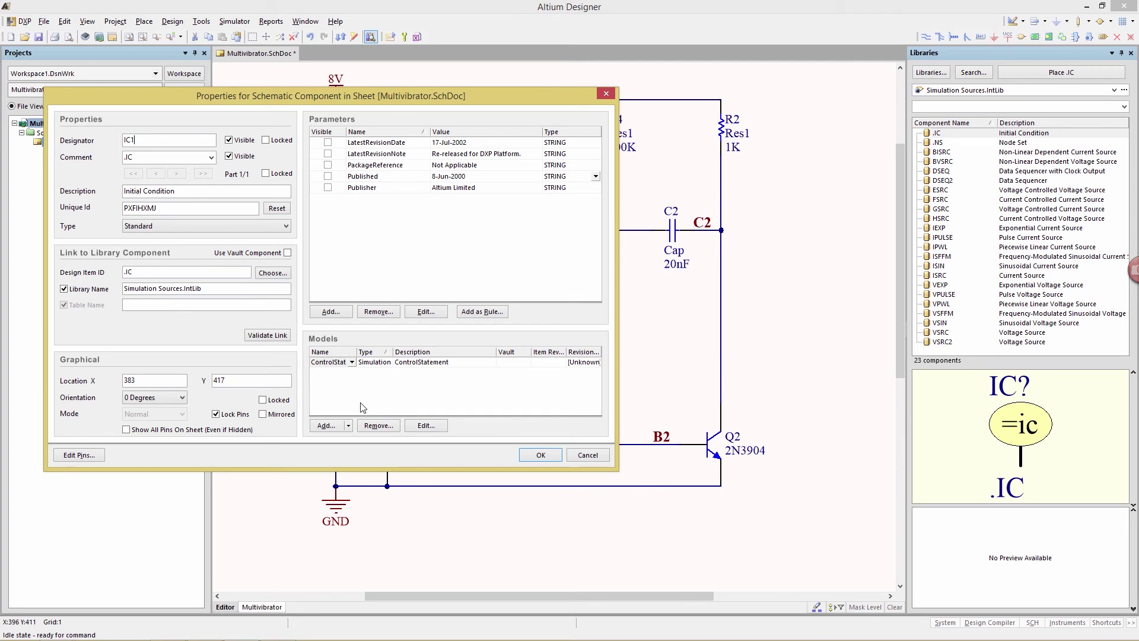
click(426, 425)
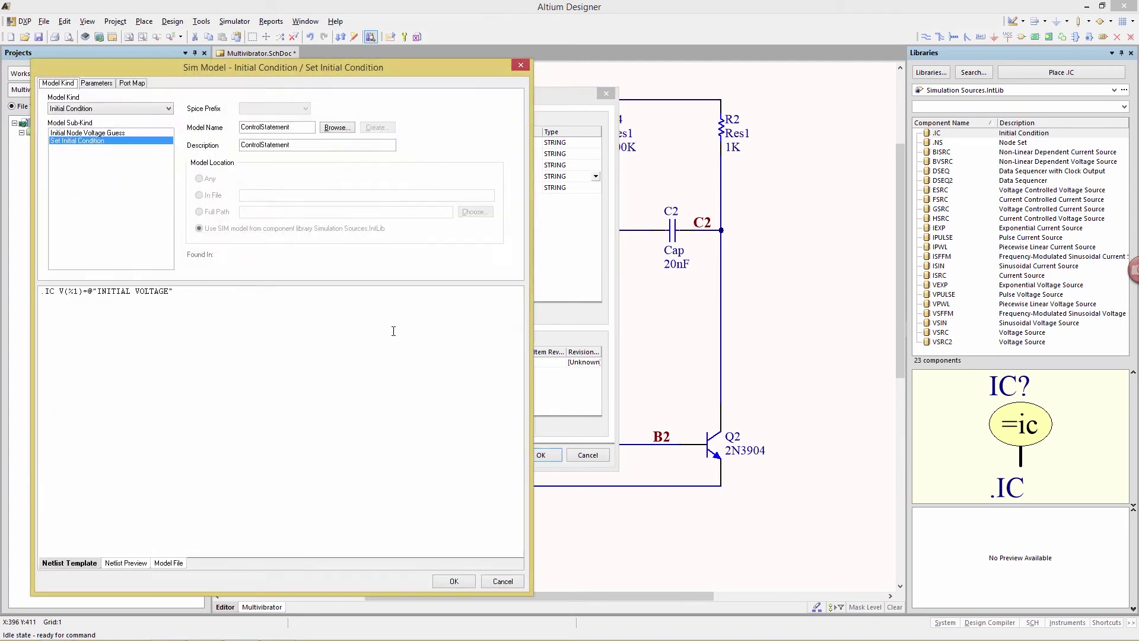
click(102, 88)
click(127, 109)
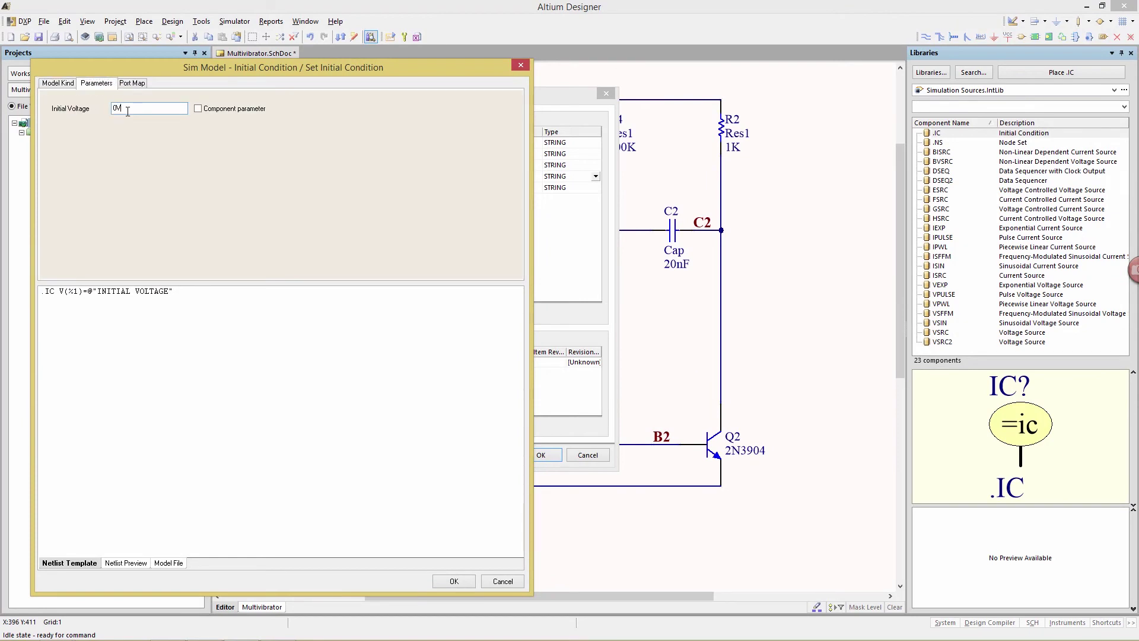
click(198, 109)
click(453, 580)
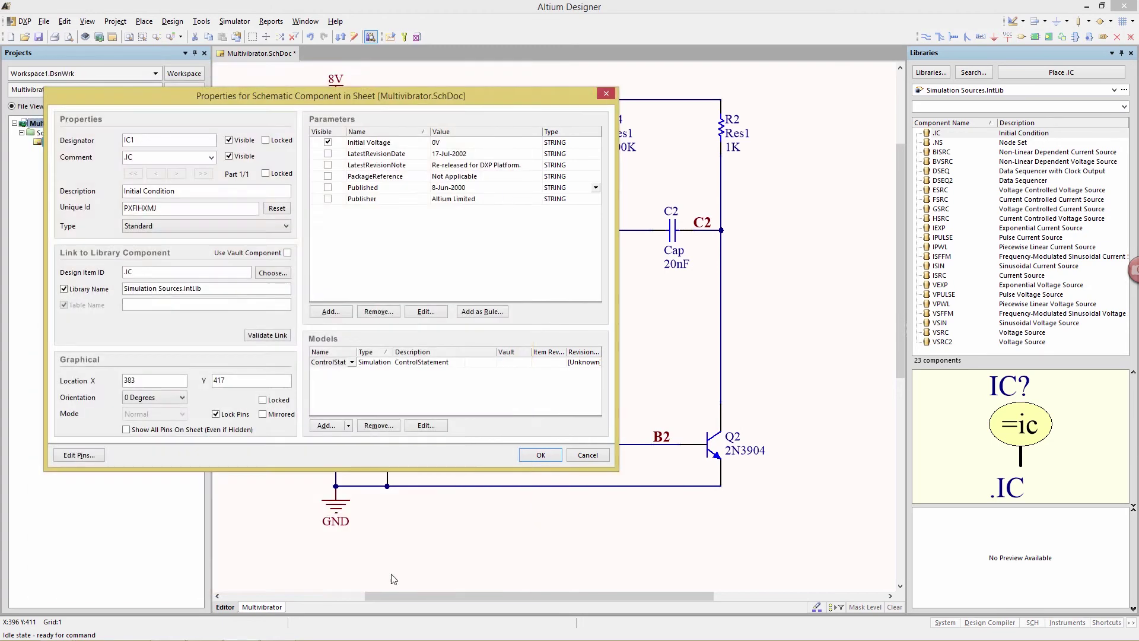
click(540, 455)
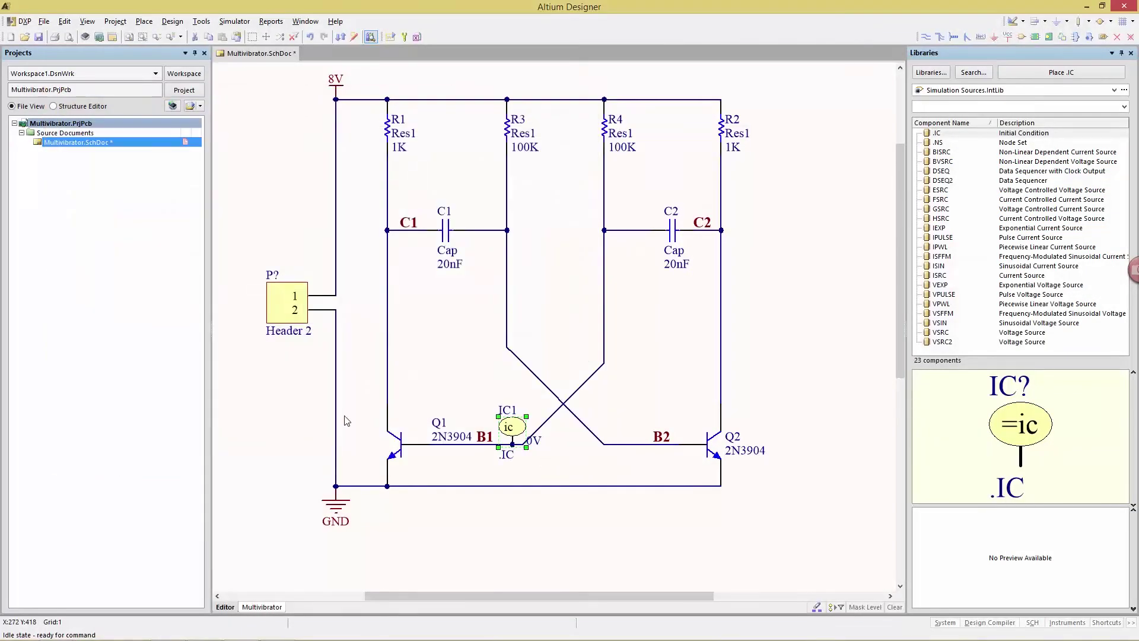
drag(532, 441, 507, 467)
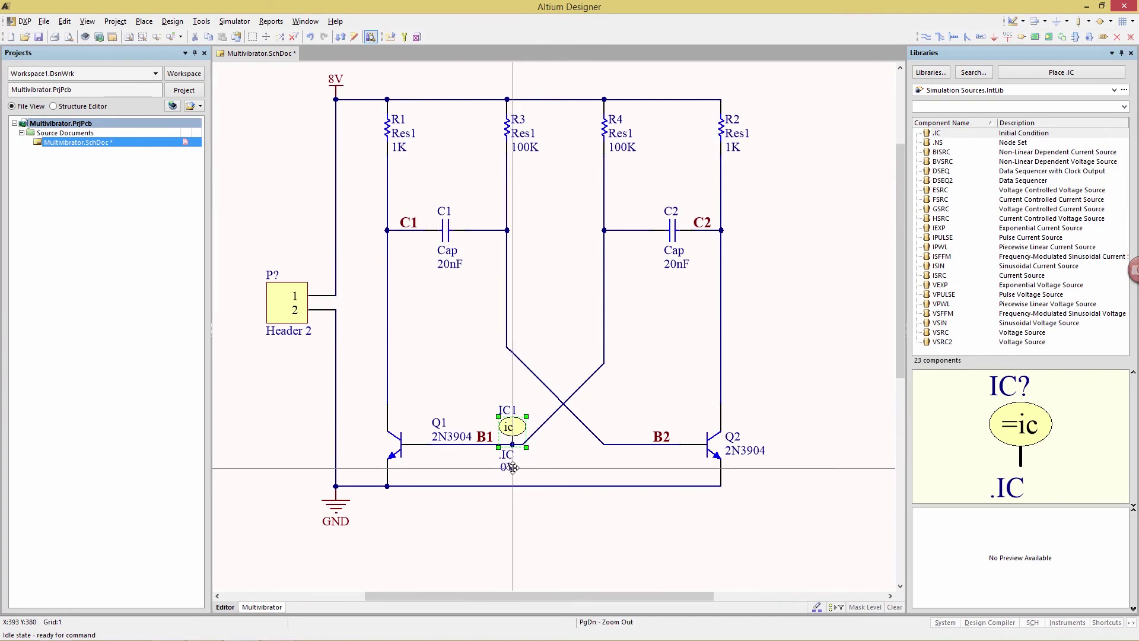
Rename the Header 2 part to Y1 and give it an 8V DC Source voltage simulation model.
double_click(277, 297)
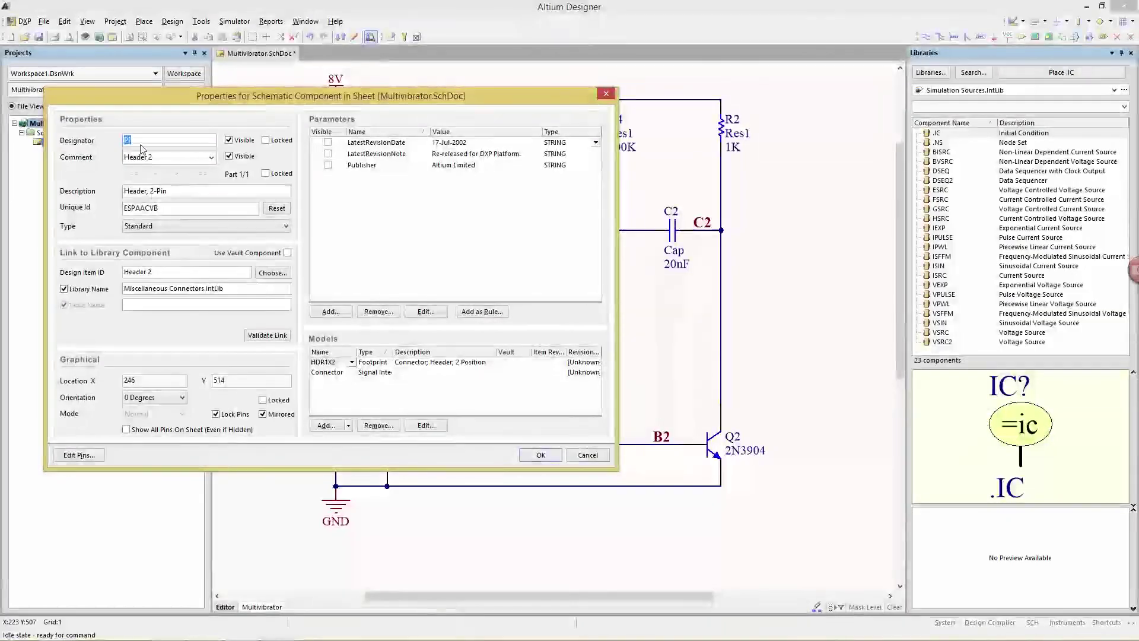
text(P1)
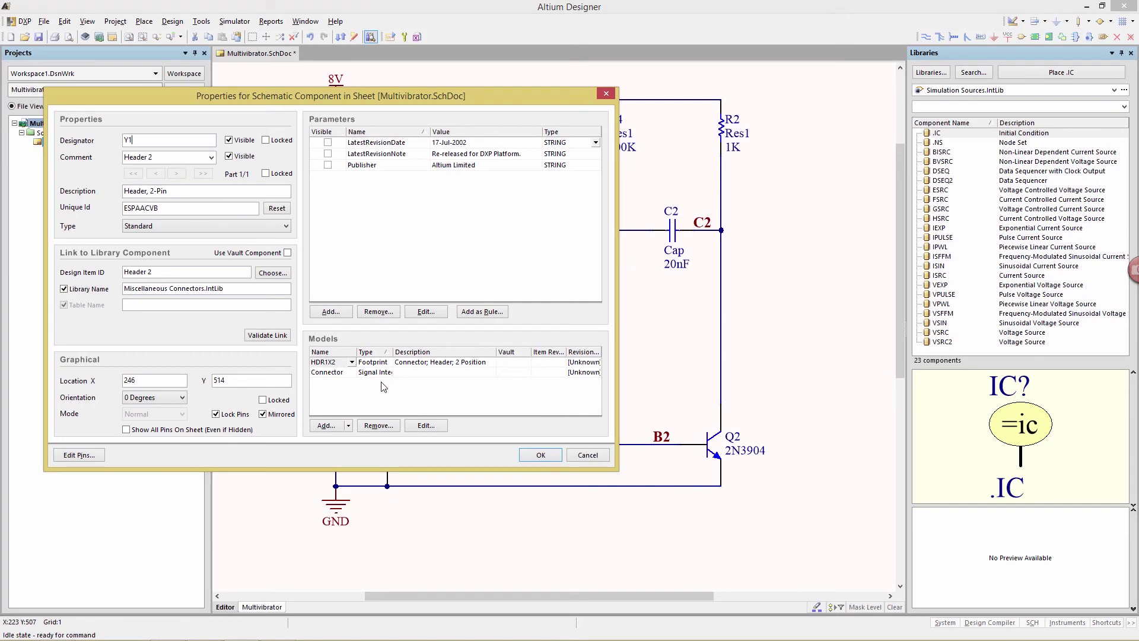
click(340, 426)
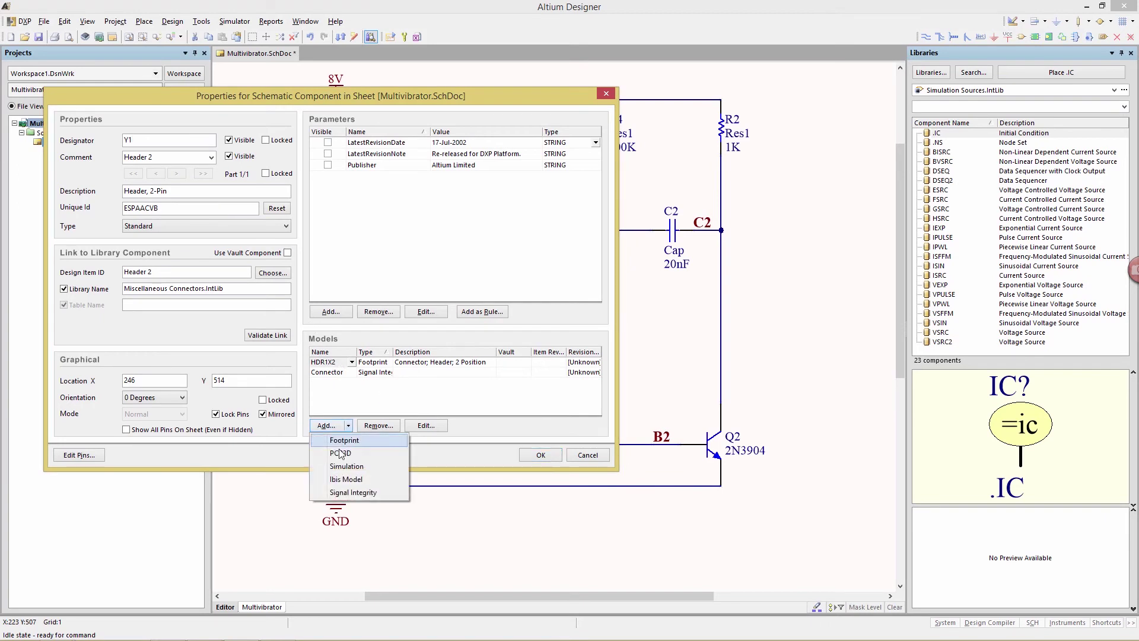
click(342, 468)
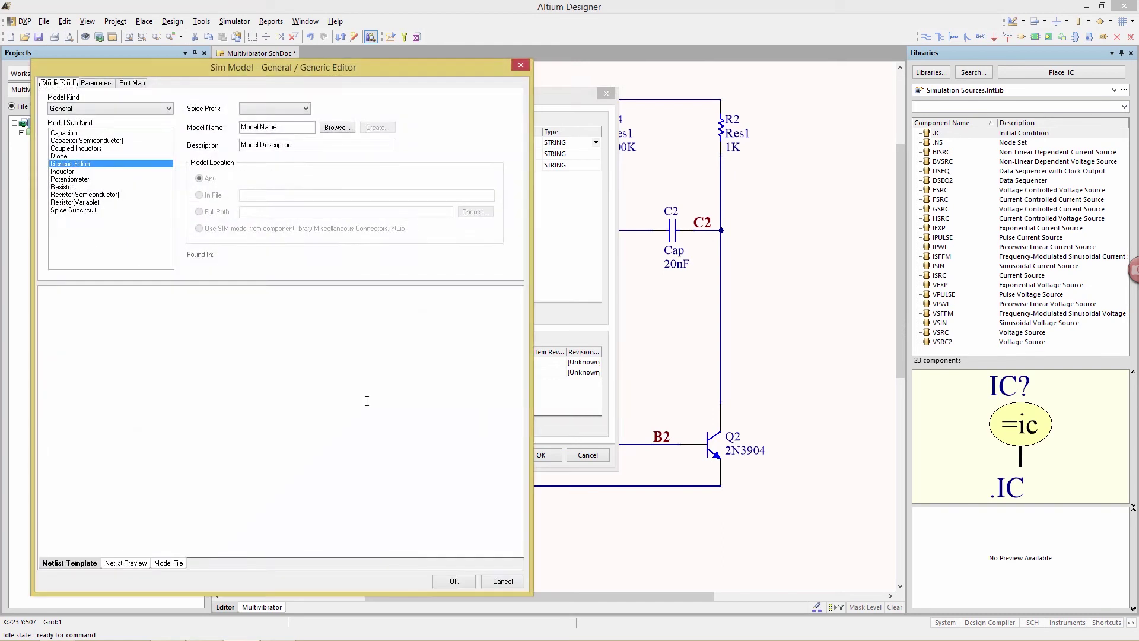
click(91, 111)
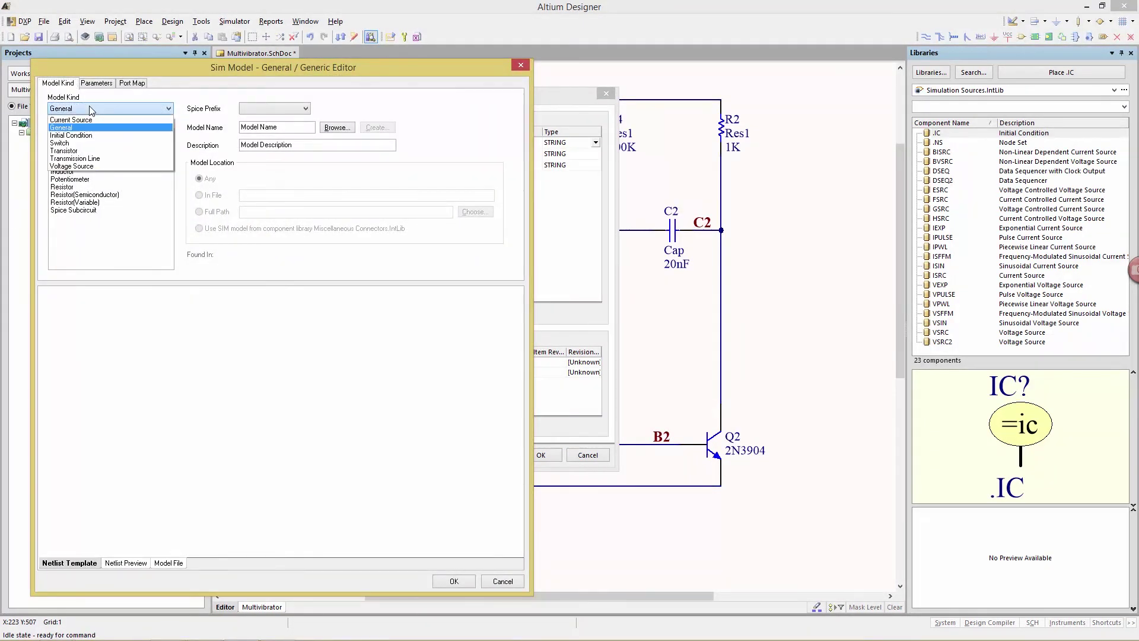
click(72, 166)
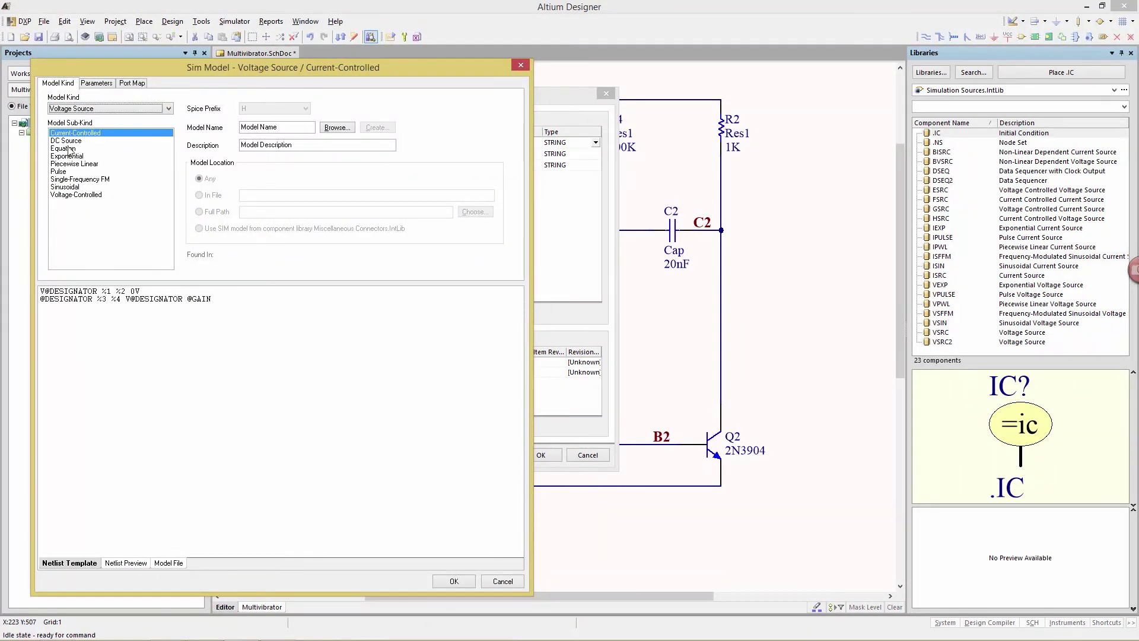
click(64, 141)
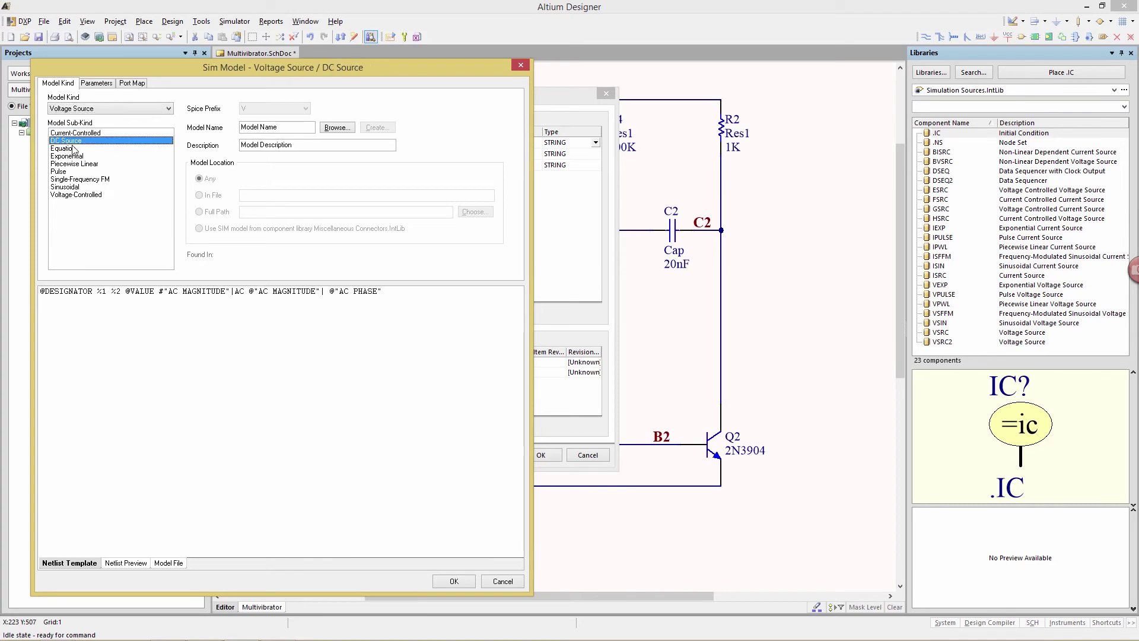
click(92, 83)
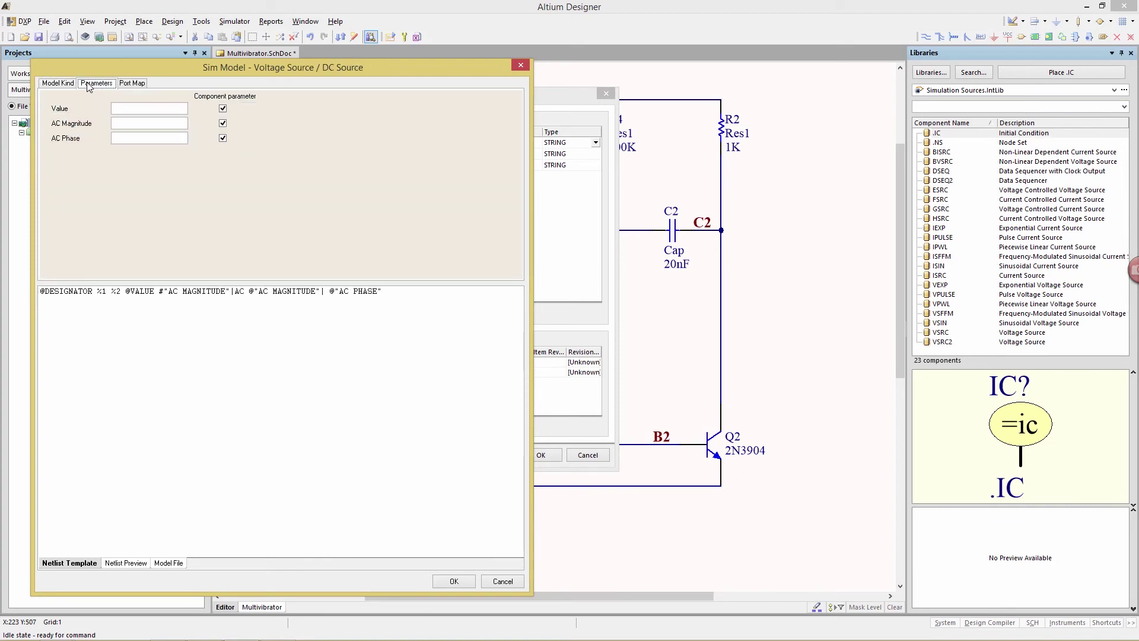
click(139, 109)
click(452, 581)
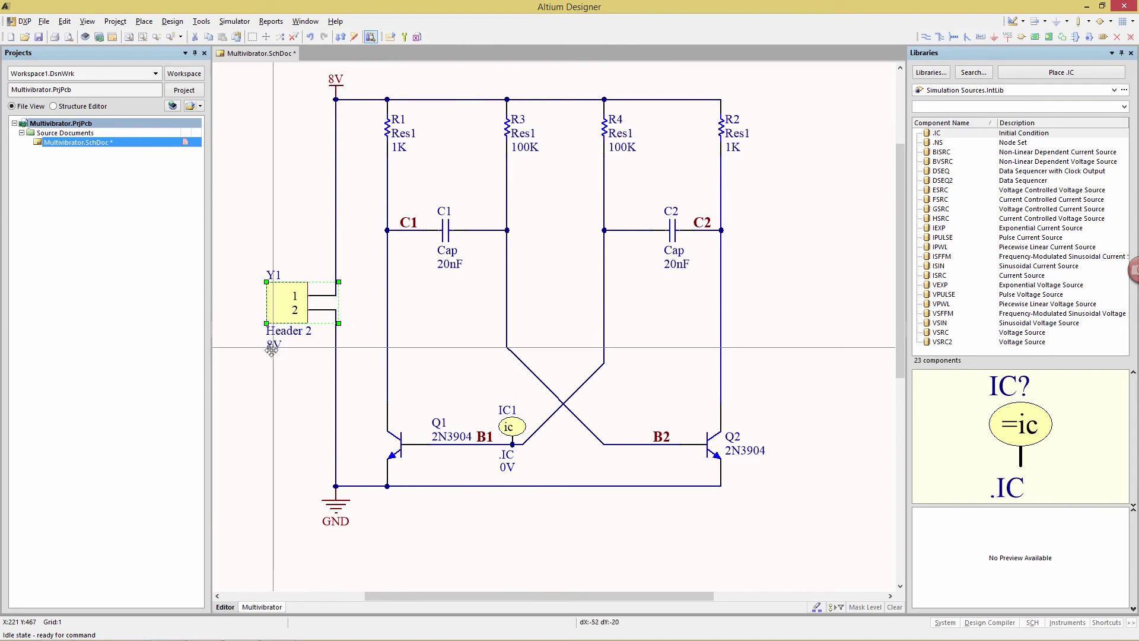
click(250, 406)
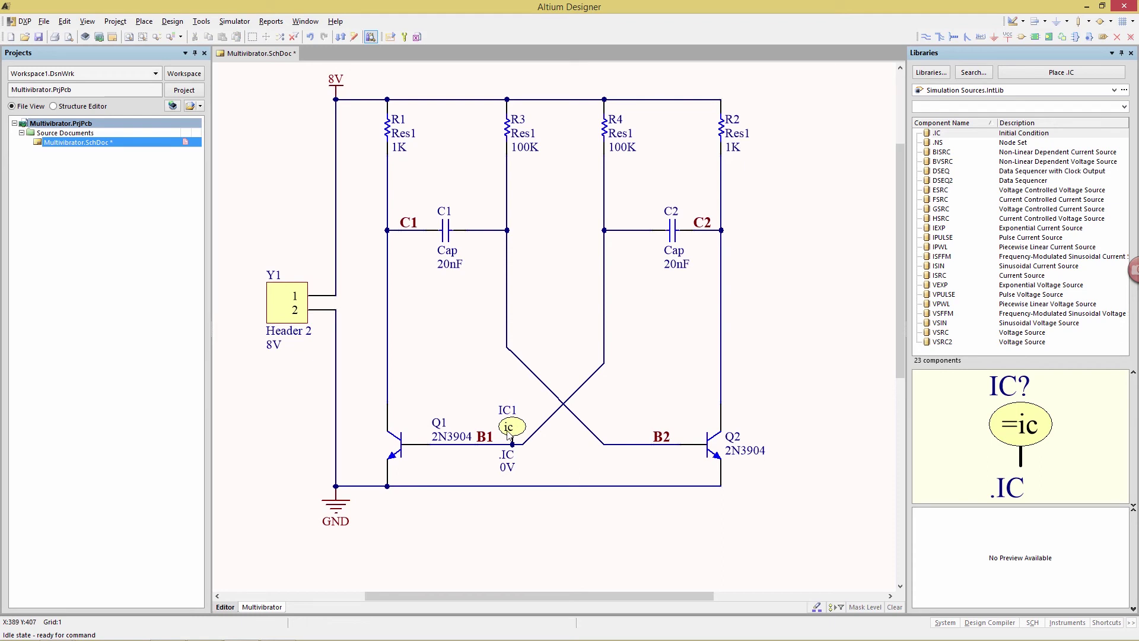
Save all documents and start a Mixed Sim setup from Design » Simulate.
click(37, 26)
click(59, 191)
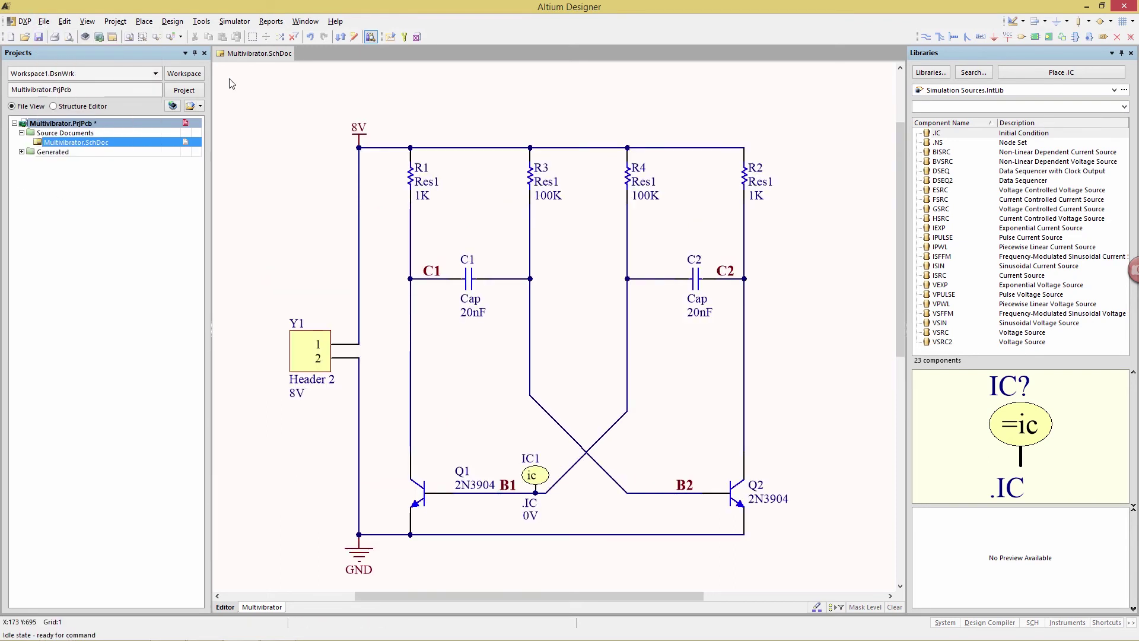
click(172, 22)
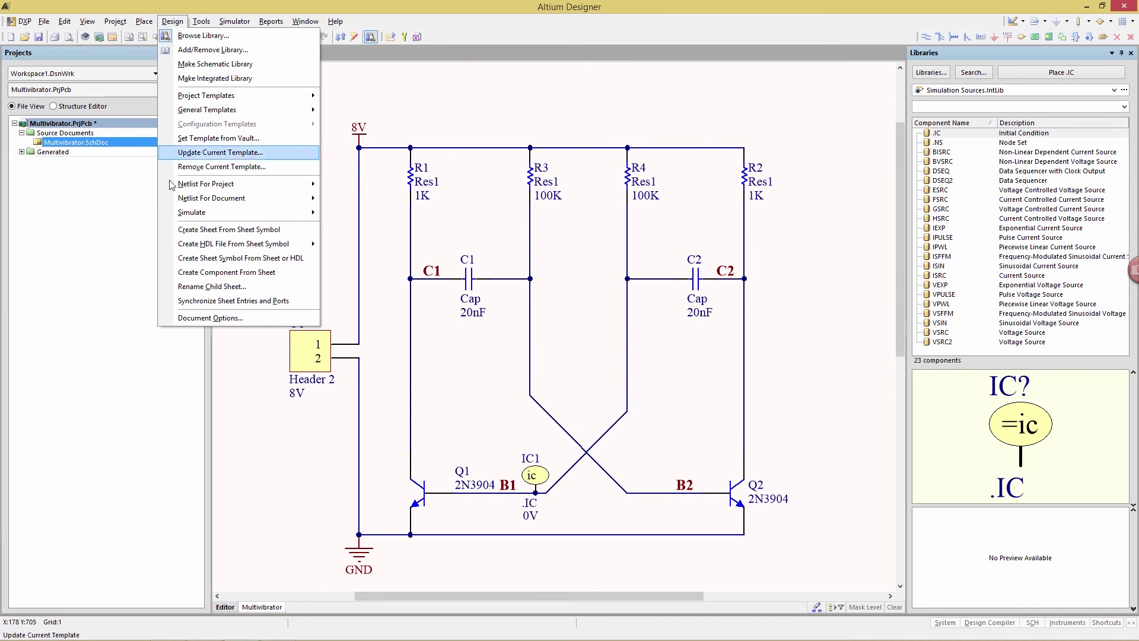
mouse_move(186, 218)
click(363, 212)
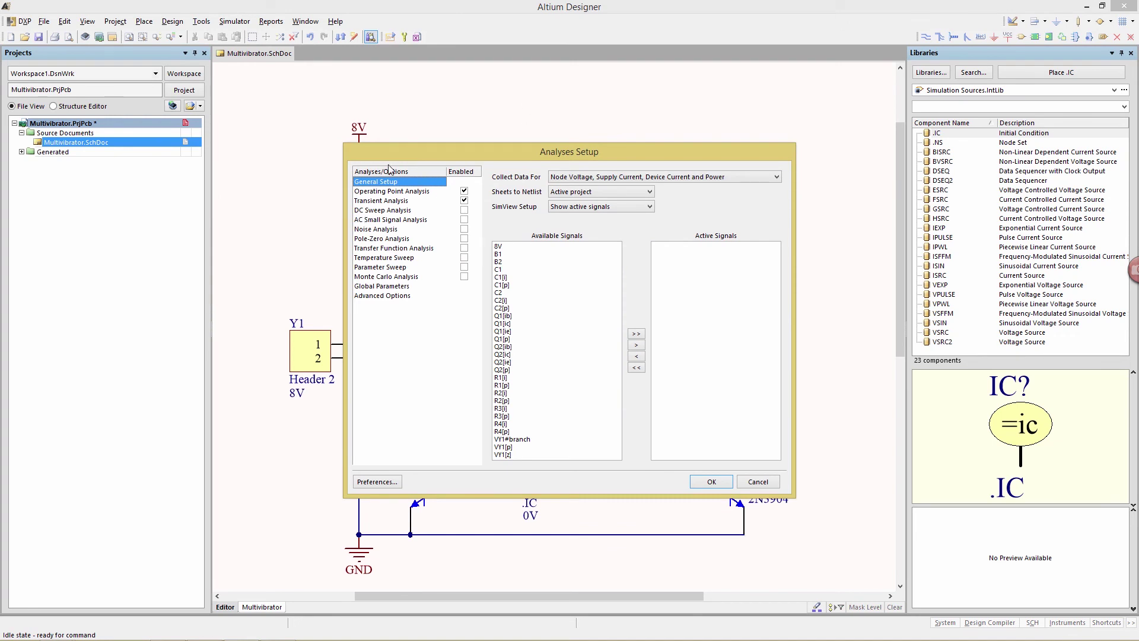
Make C1 and C2 the active signals, keeping Show active signals selected.
click(503, 270)
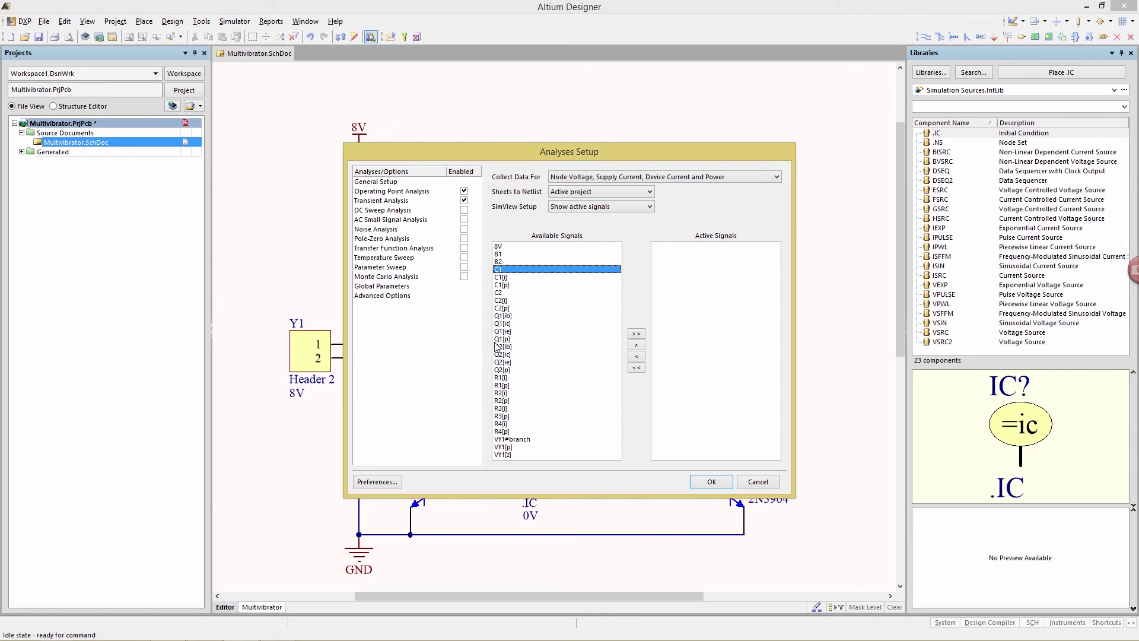
ctrl+click(507, 293)
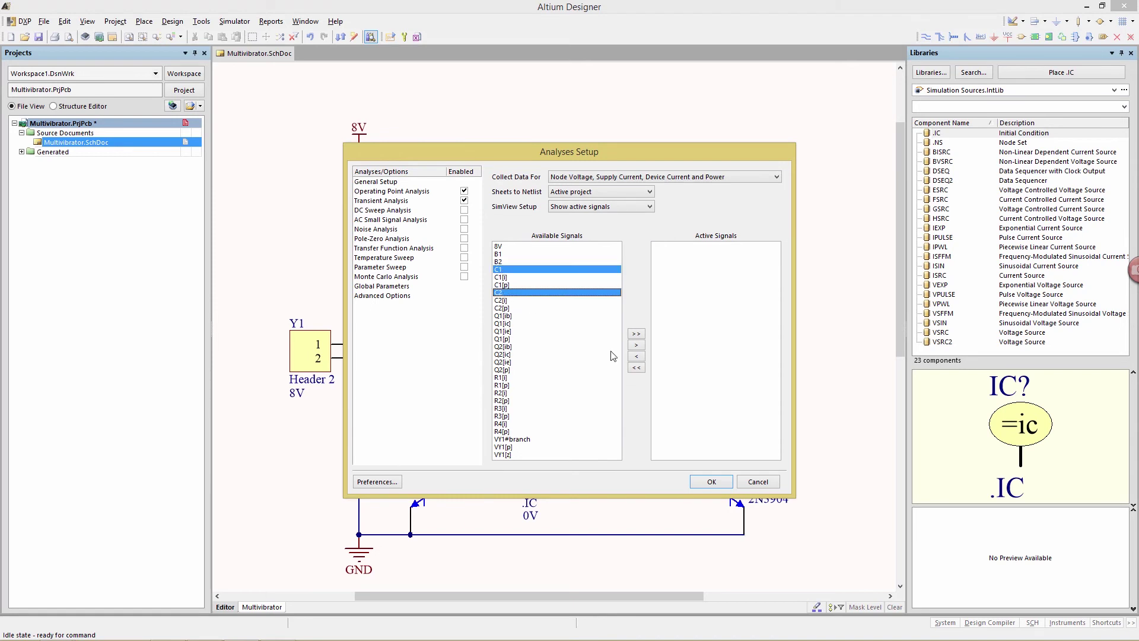
click(636, 345)
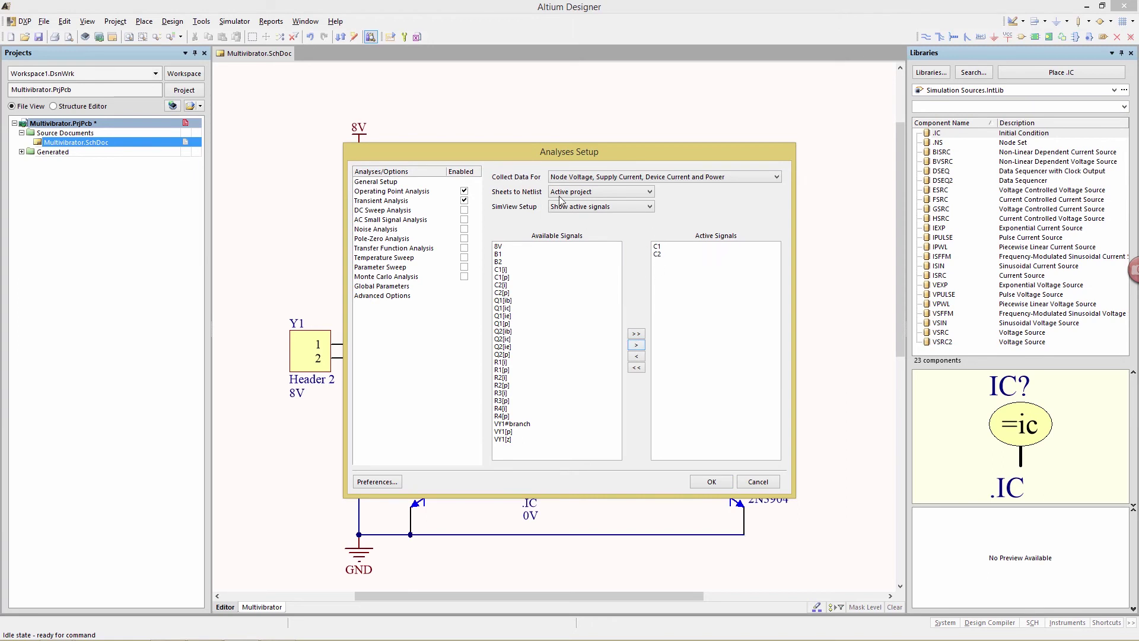
click(598, 207)
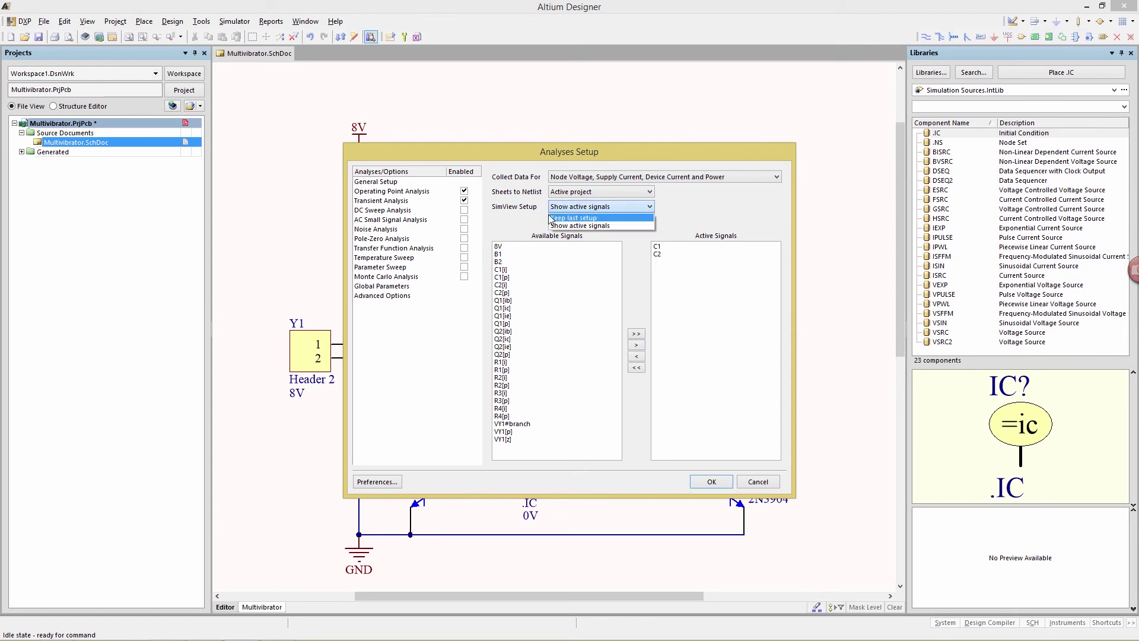
click(594, 227)
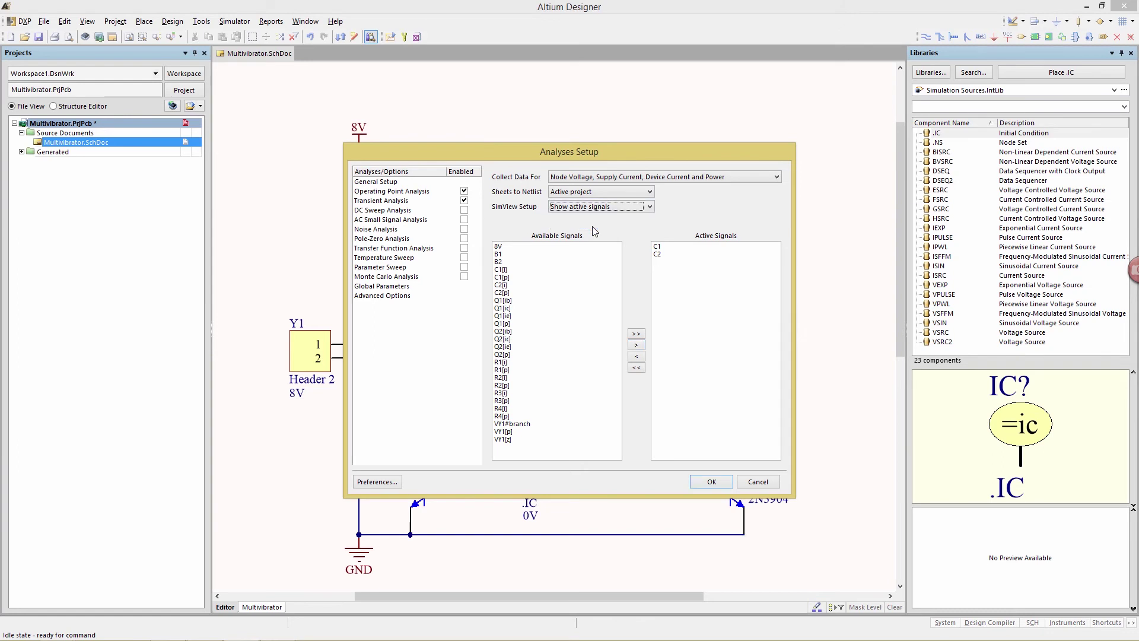
Run a transient analysis with 10.00m stop time, 1u max step and no initial conditions.
click(376, 202)
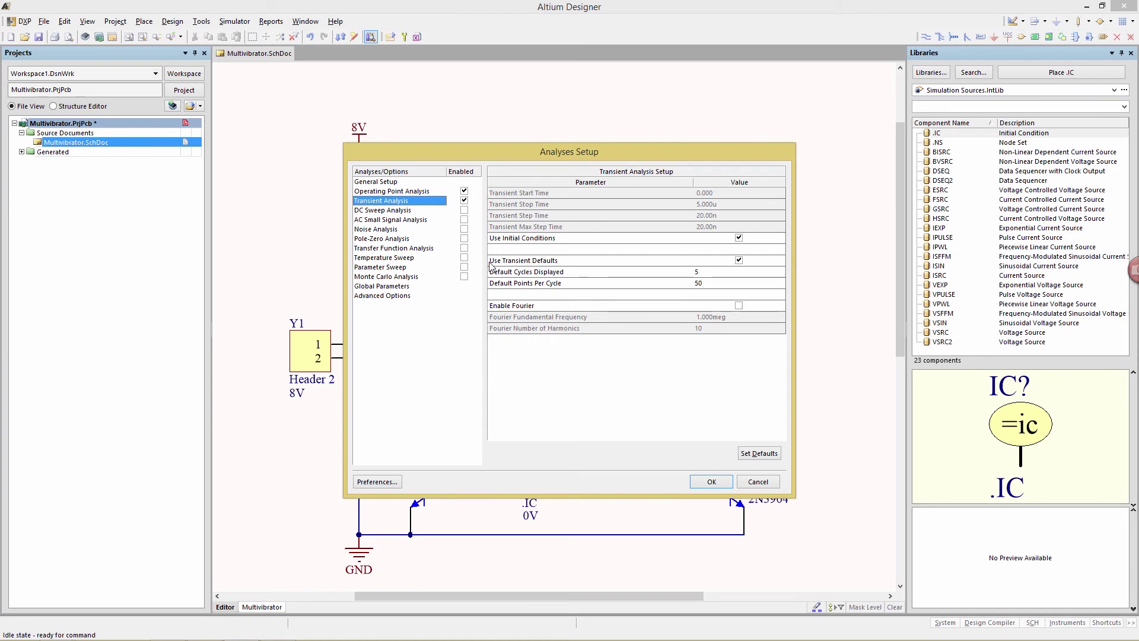
click(739, 261)
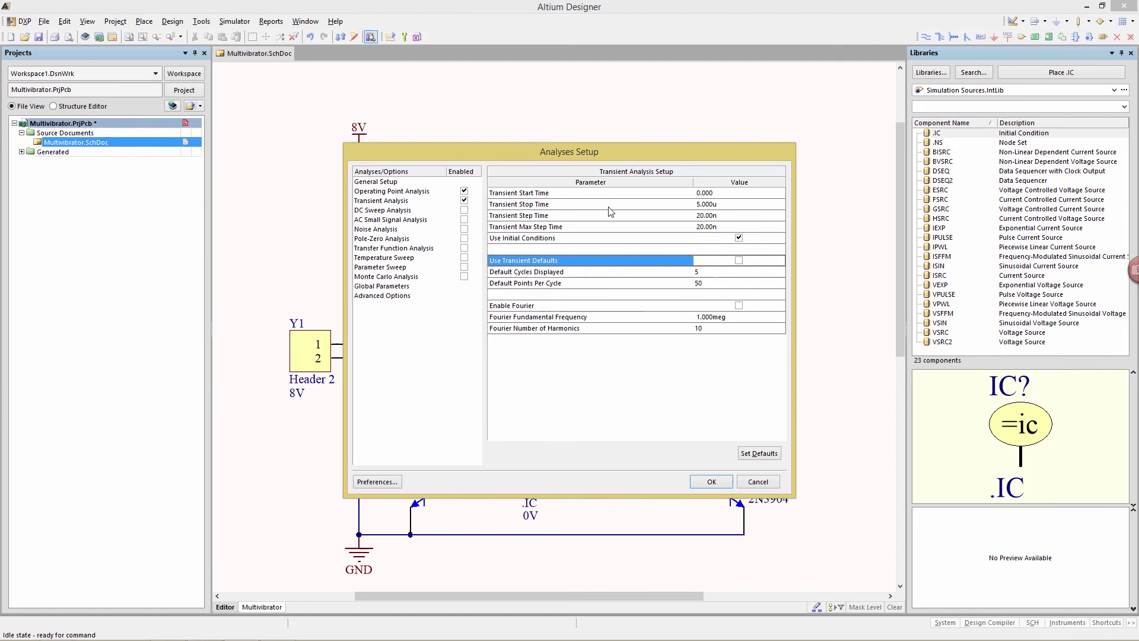
click(722, 203)
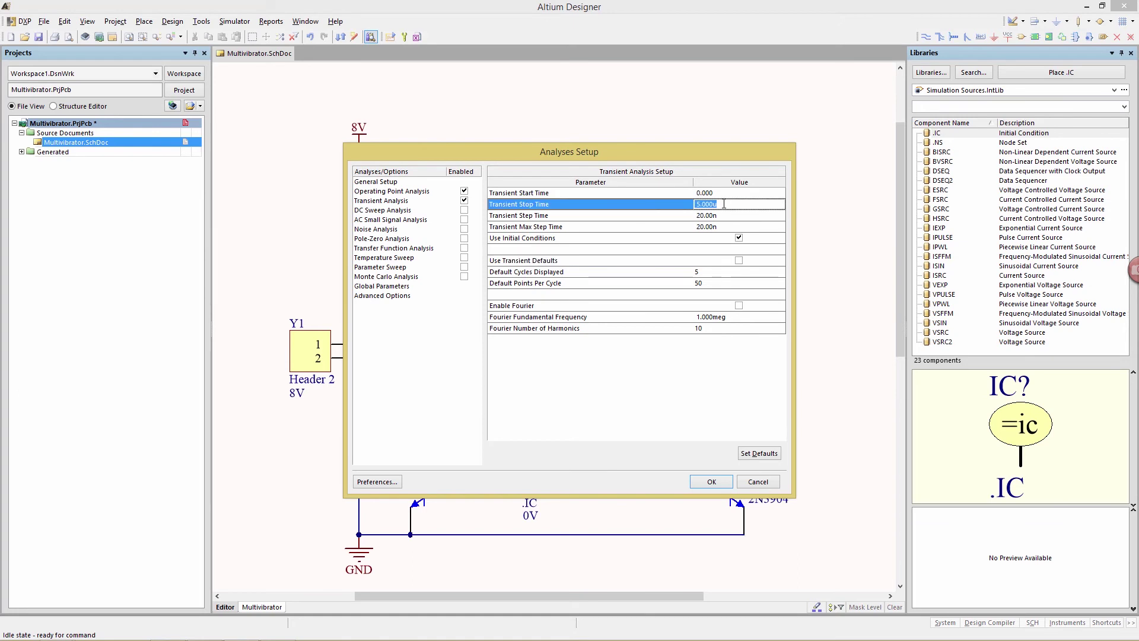
text(10.00)
text(m)
click(728, 215)
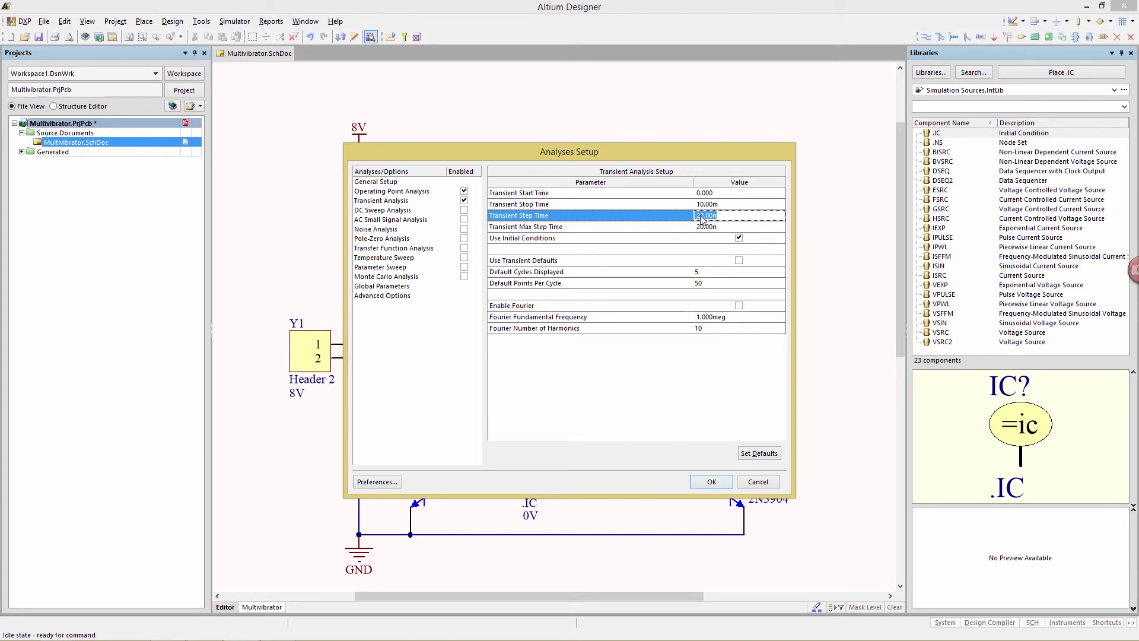
click(704, 227)
double_click(704, 227)
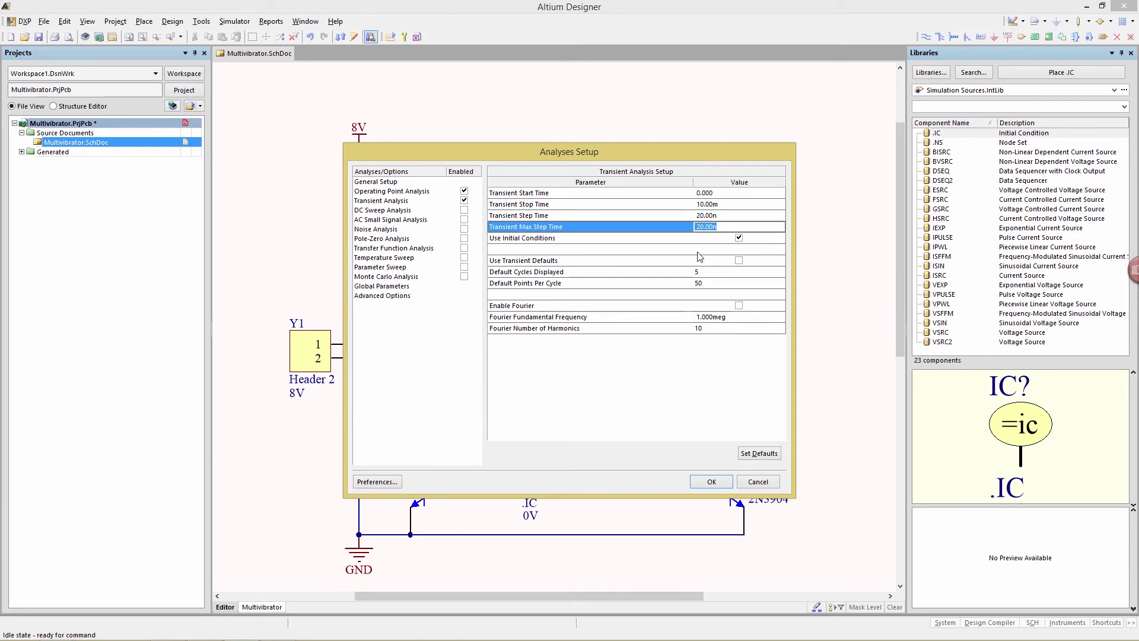
text(1u)
click(739, 238)
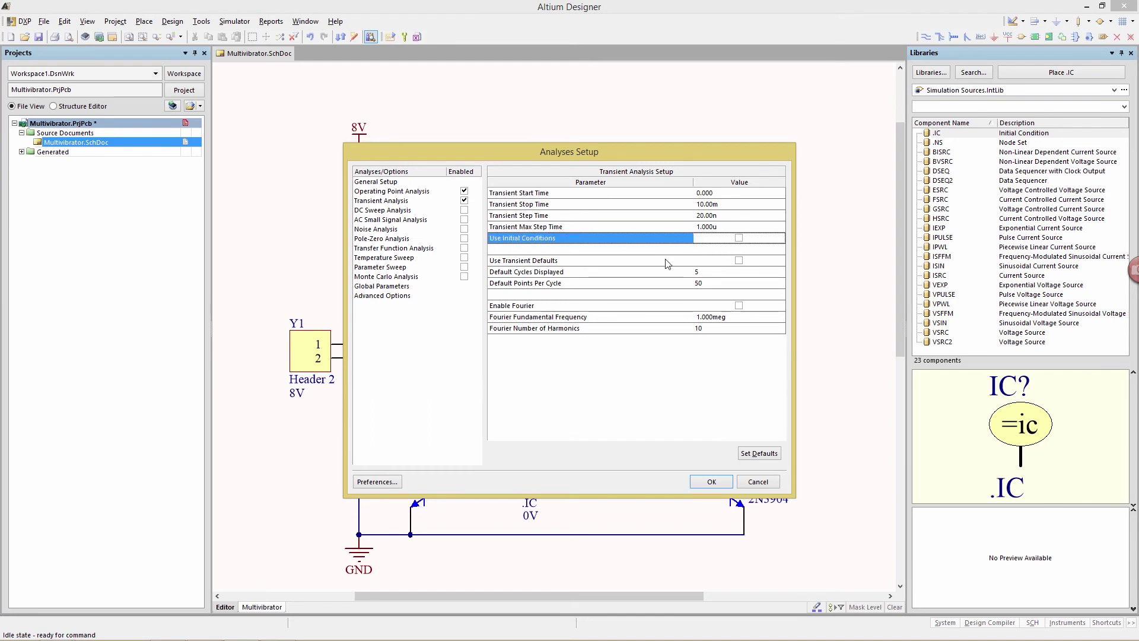
click(707, 480)
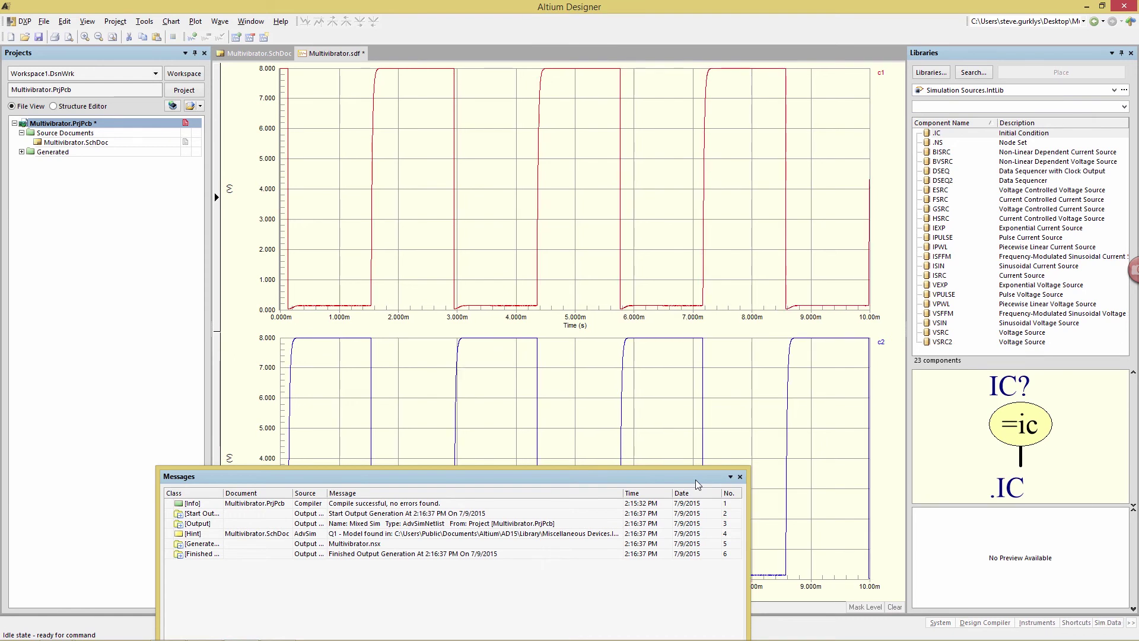
Close Messages, read the 140.2mV C1/C2 operating-point values, then return to the transient plots.
click(739, 476)
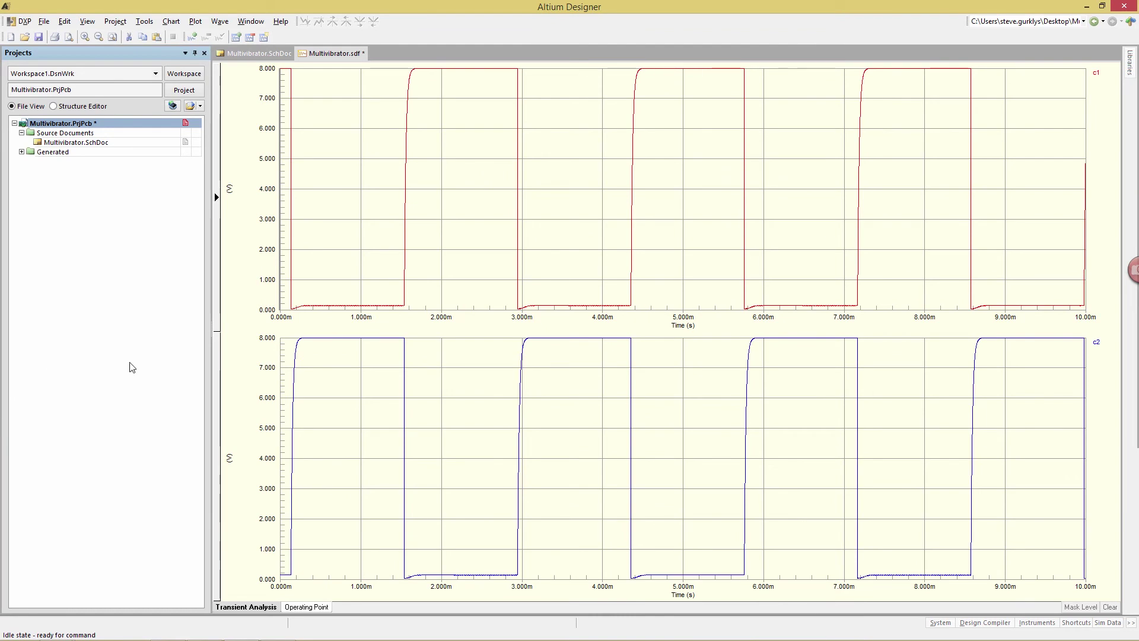
click(310, 606)
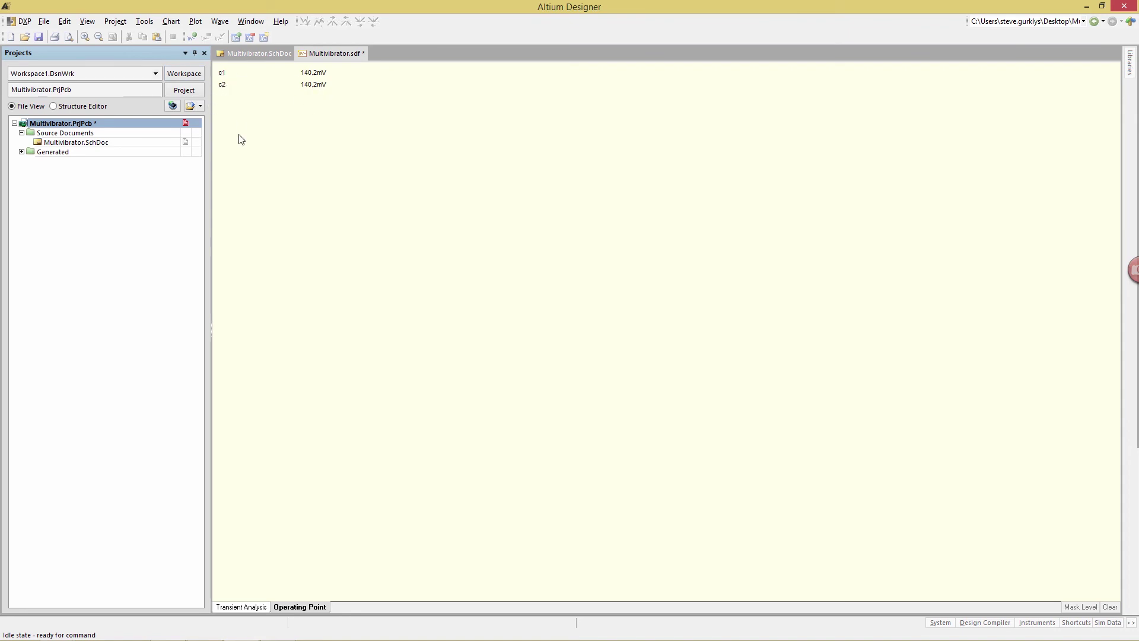
click(242, 607)
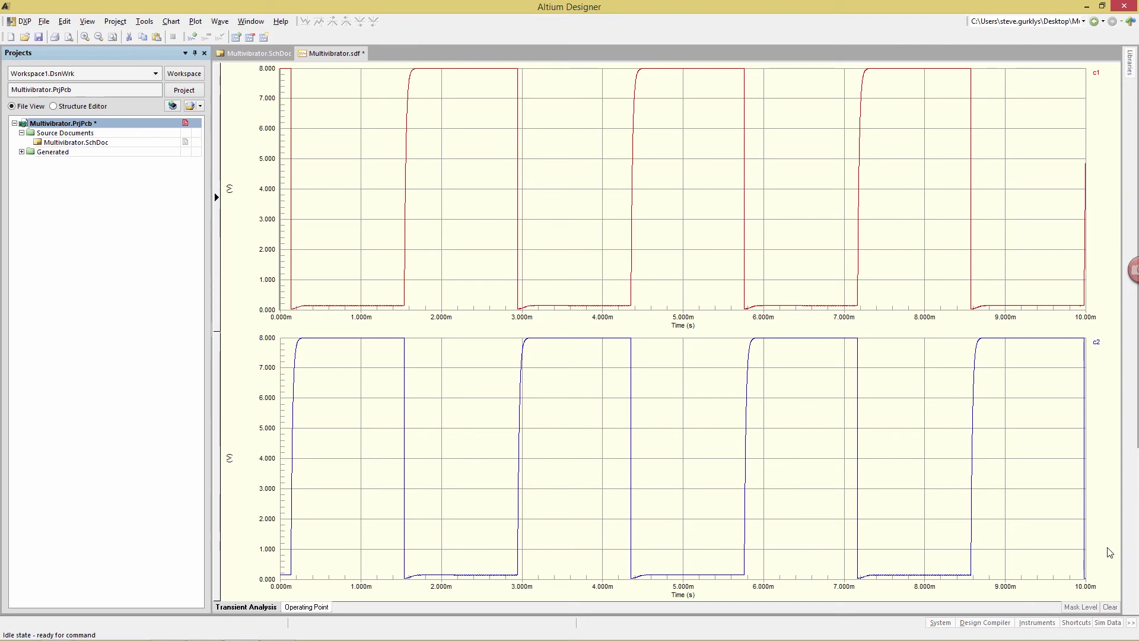
Open the Sim Data panel and dock it on the left over the Projects panel.
click(1109, 623)
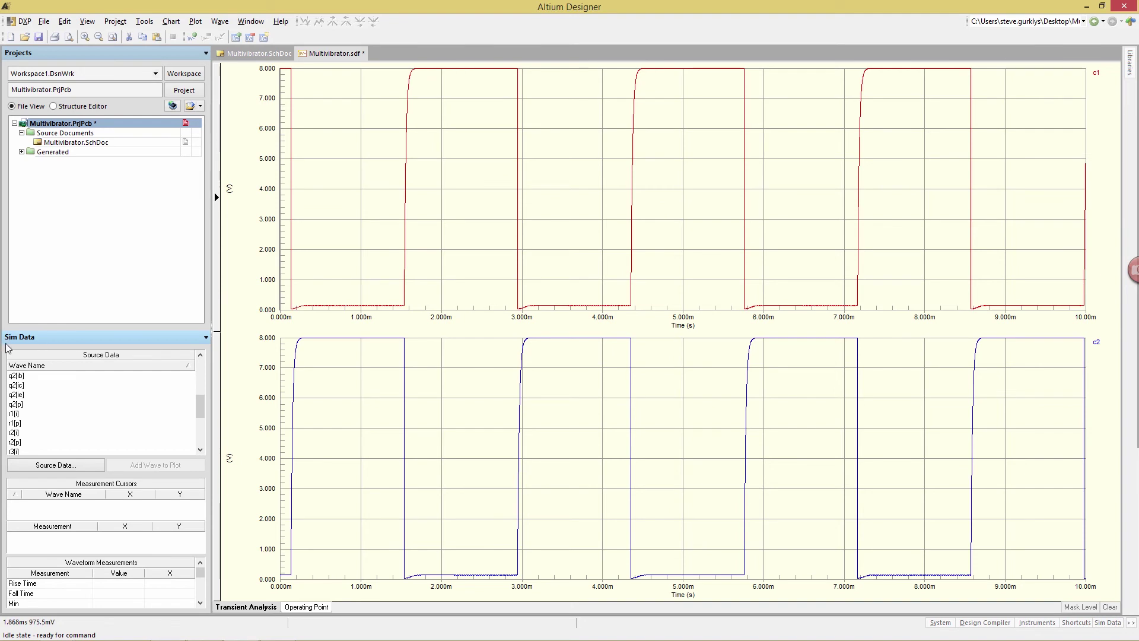
drag(17, 338, 351, 338)
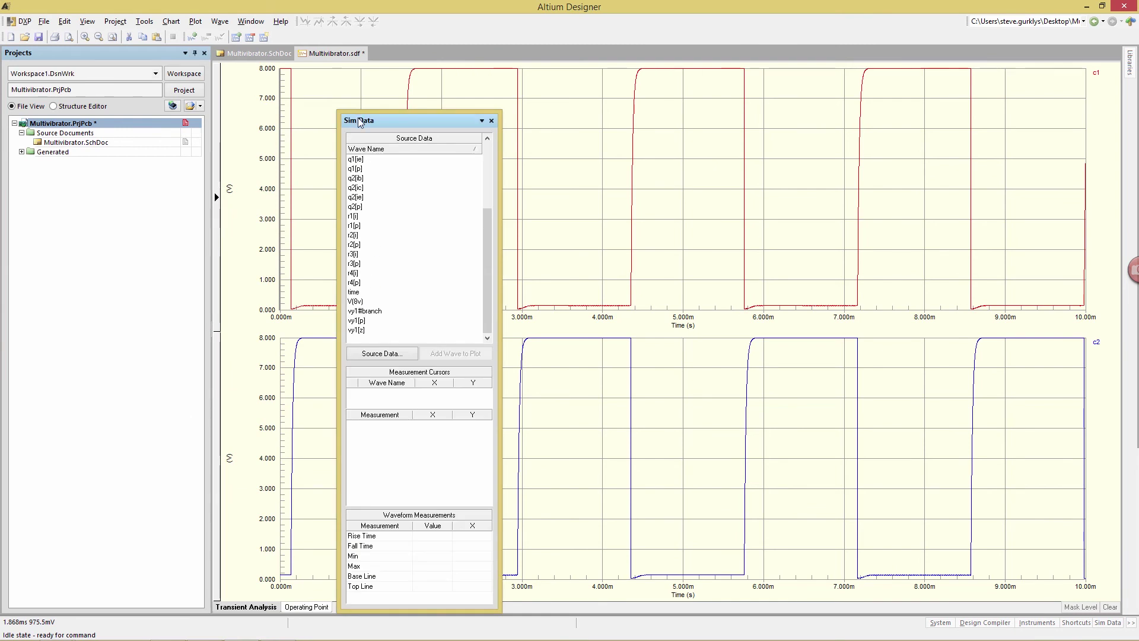
drag(358, 118, 51, 66)
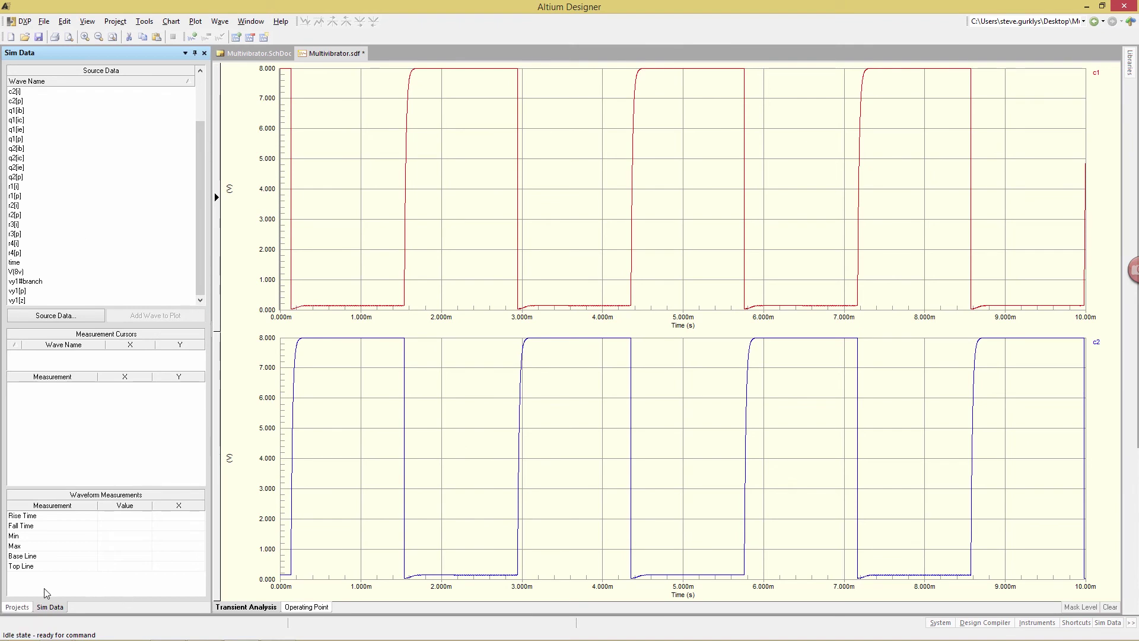
click(9, 608)
click(45, 607)
drag(201, 202, 230, 232)
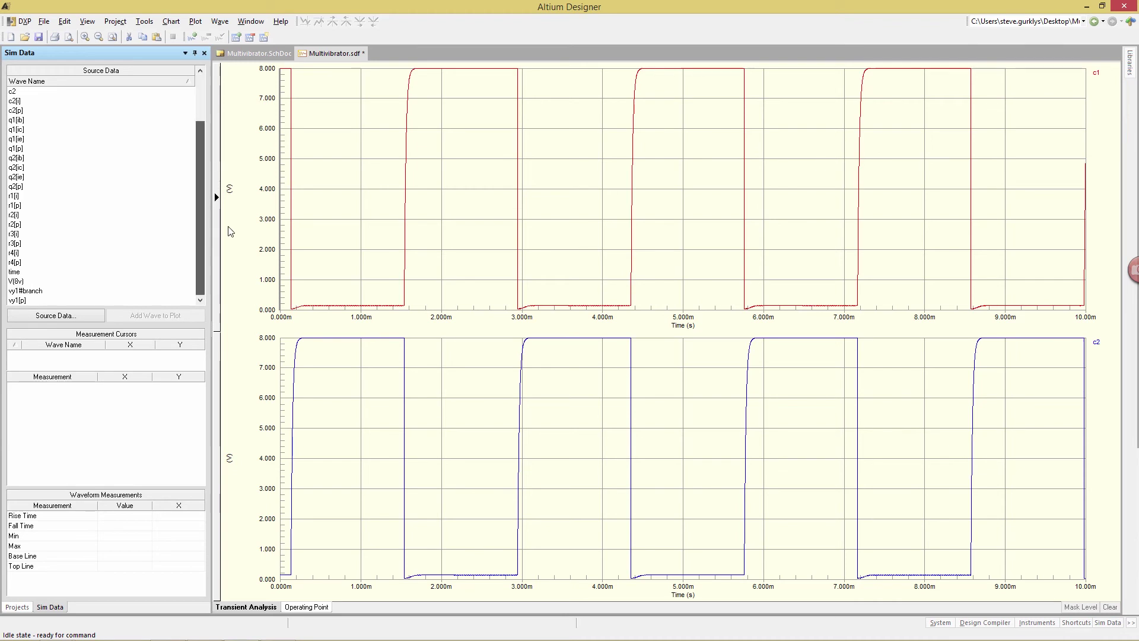
Add the b2 wave from Source Data to the upper c1 plot.
scroll(190, 238, up, 2)
click(190, 243)
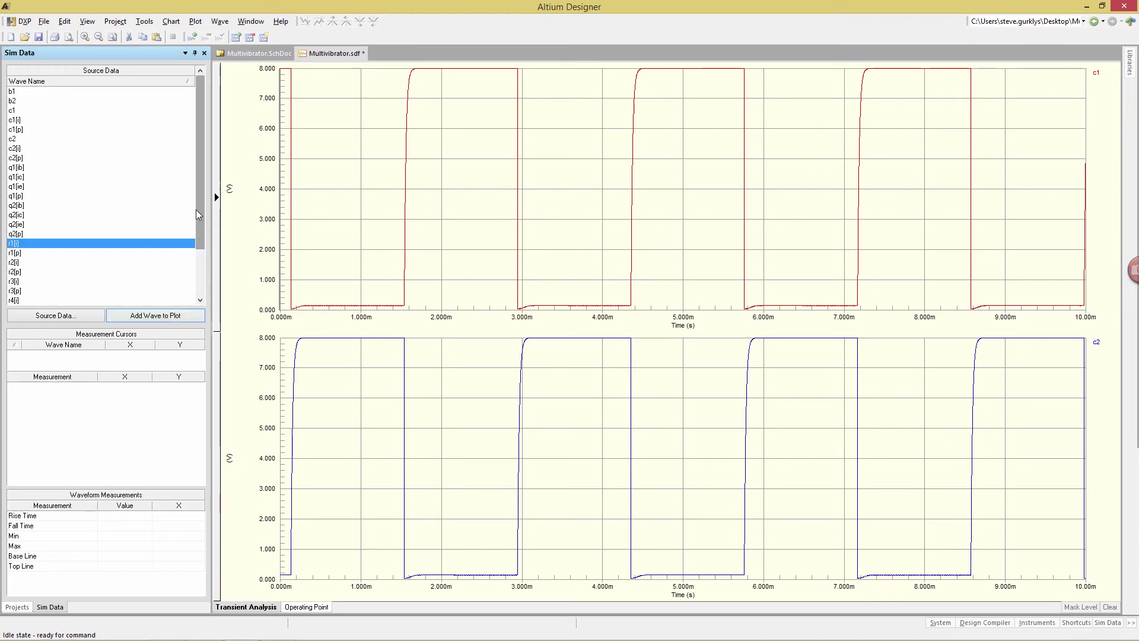
click(17, 101)
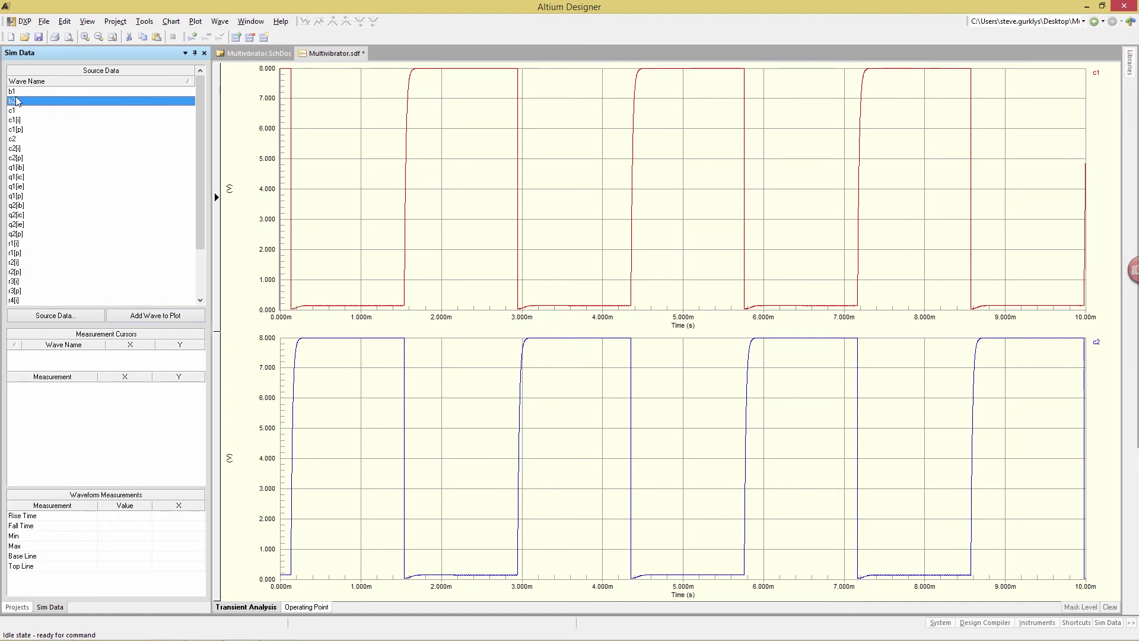
click(174, 315)
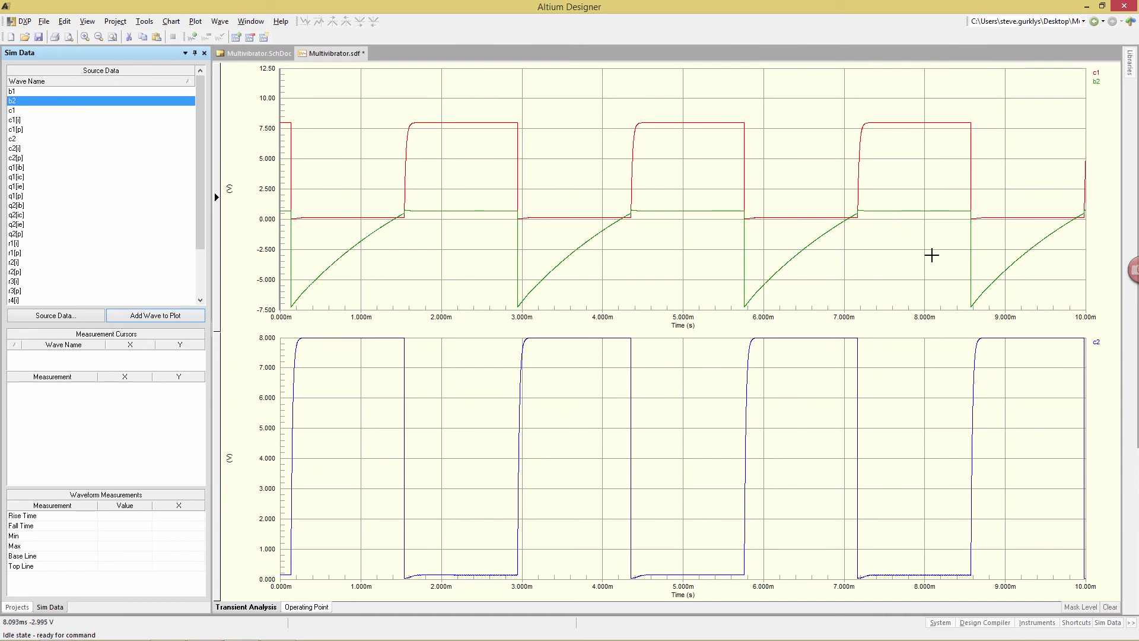
Select the b2, c1 and c2 legend labels to view each wave's measurements.
click(1097, 82)
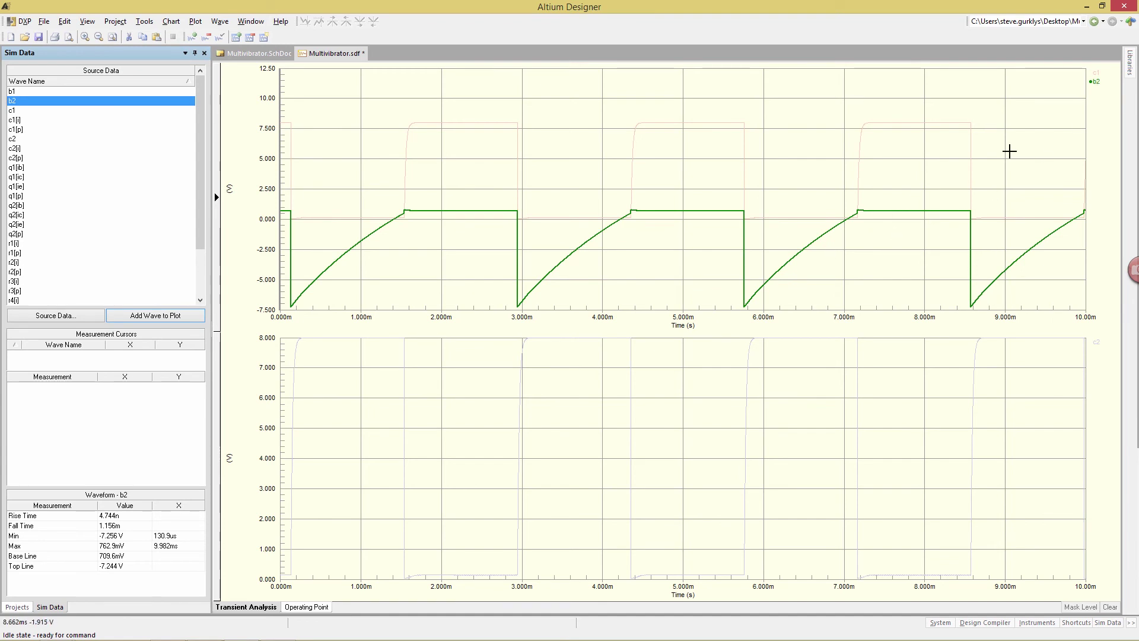
click(1096, 73)
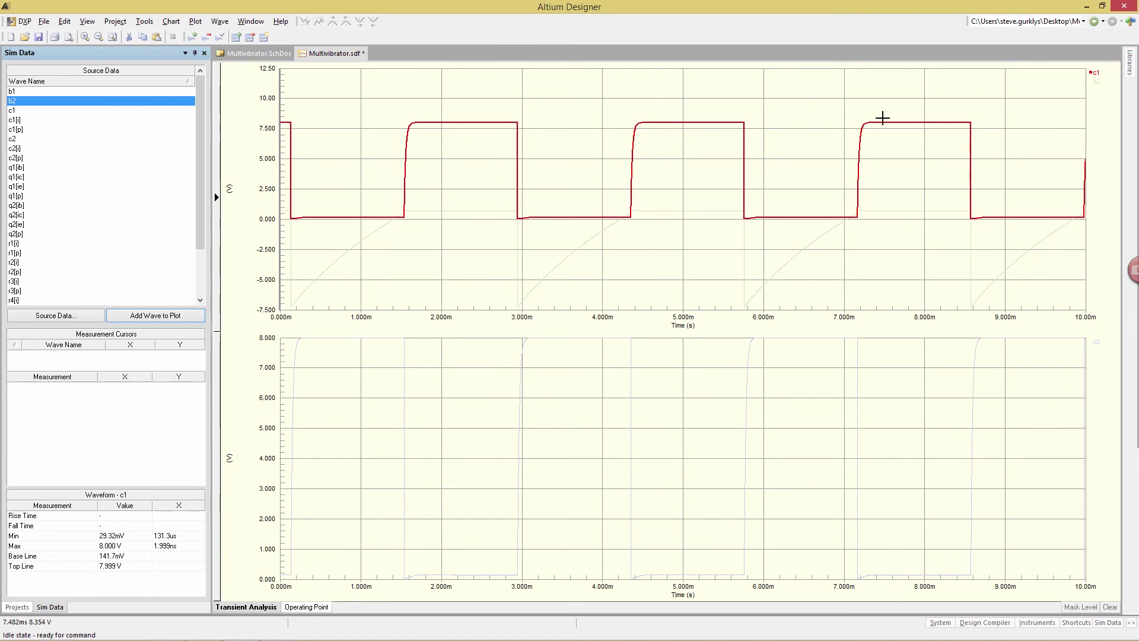
click(1097, 344)
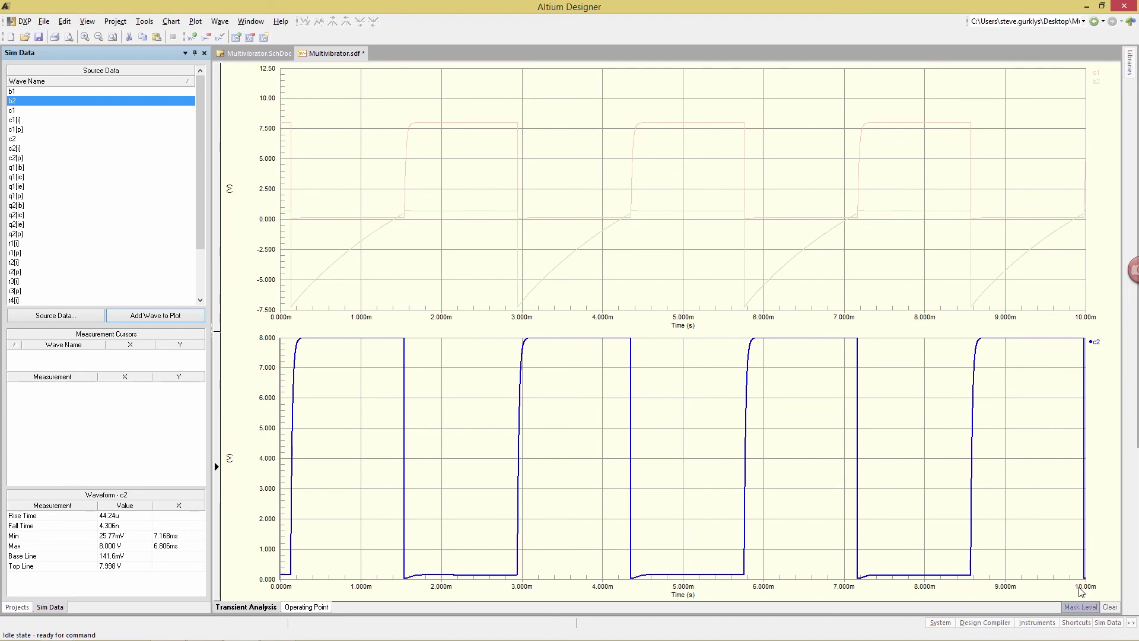
click(1080, 606)
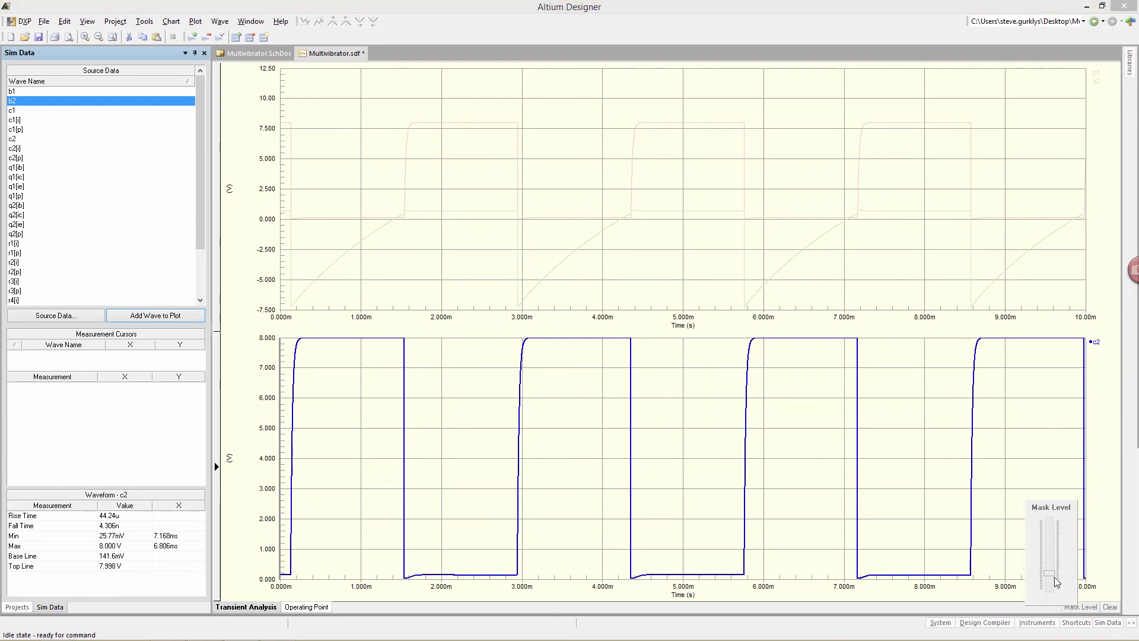
Raise the mask level so the dimmed c1 and b2 traces show in full colour.
drag(1054, 581, 1050, 541)
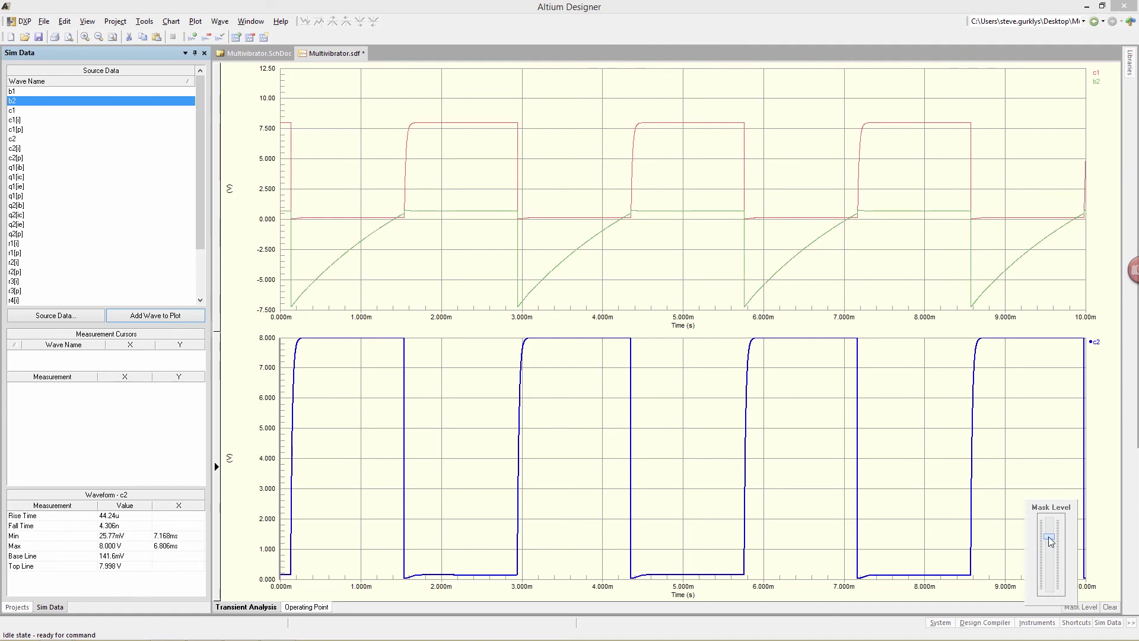
click(1099, 86)
click(1097, 74)
click(1096, 82)
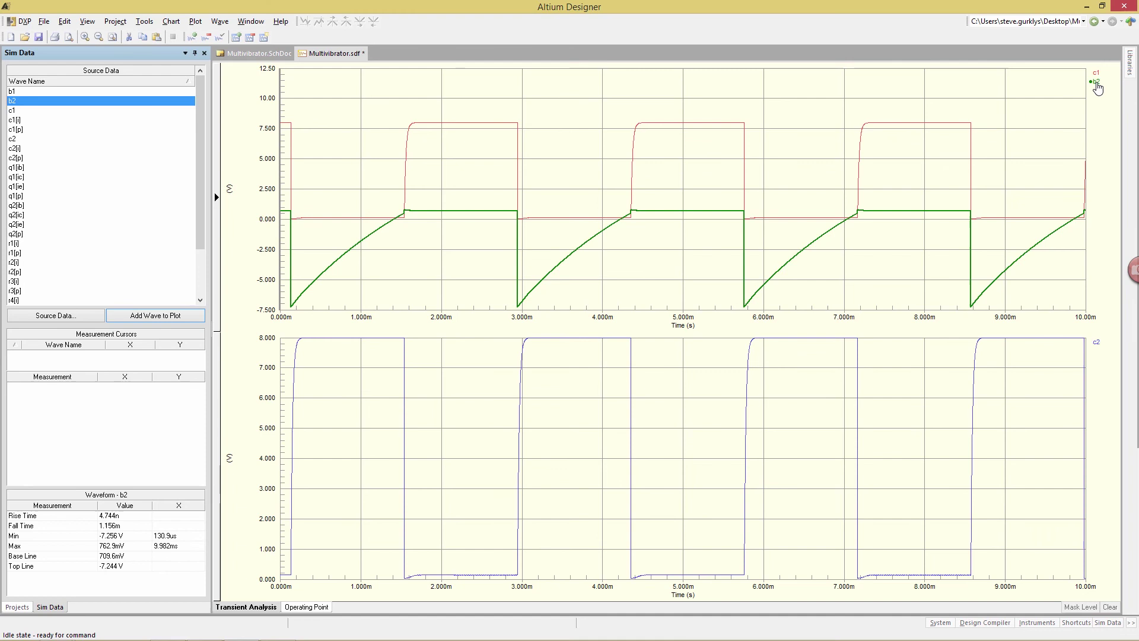
click(1097, 74)
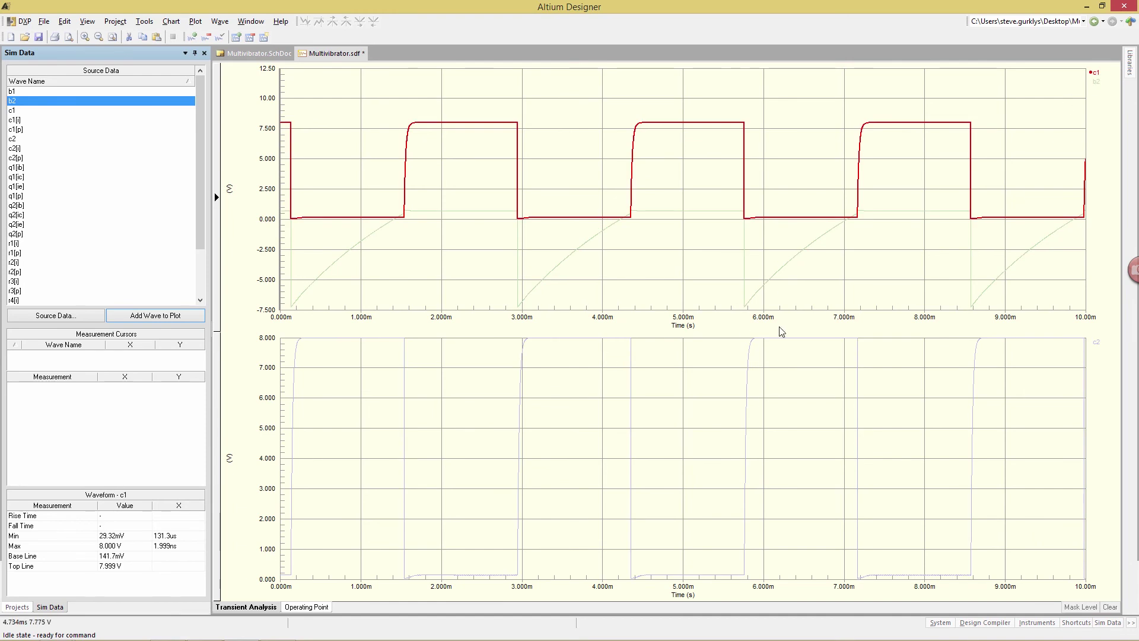
Set the upper plot's Y-axis maximum manually to 8.5.
double_click(268, 224)
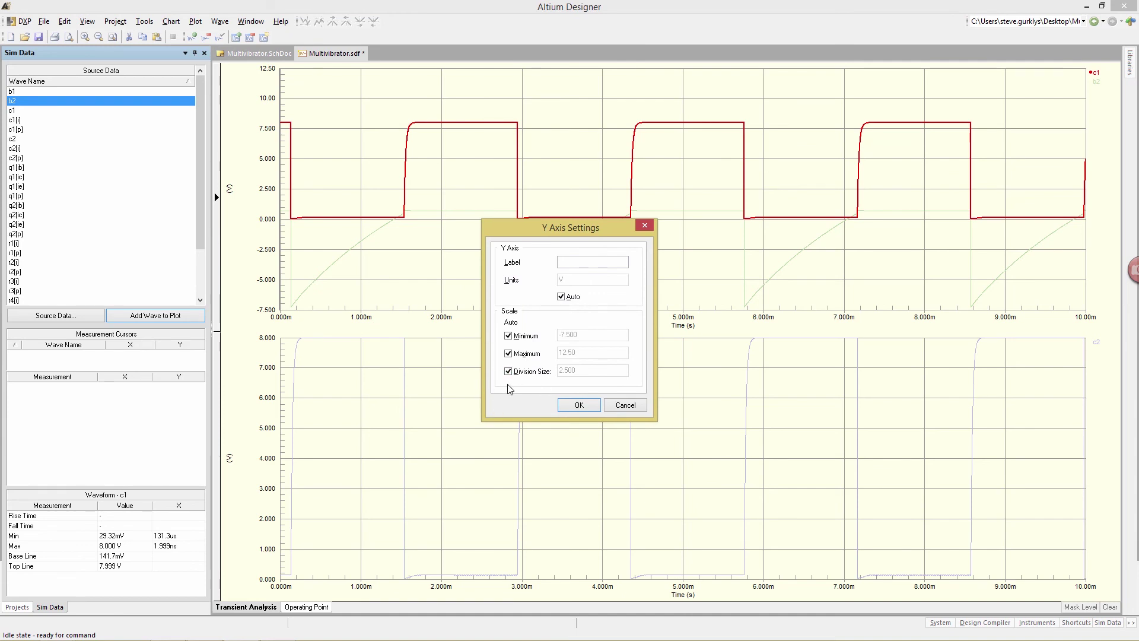
click(507, 353)
drag(584, 351, 530, 351)
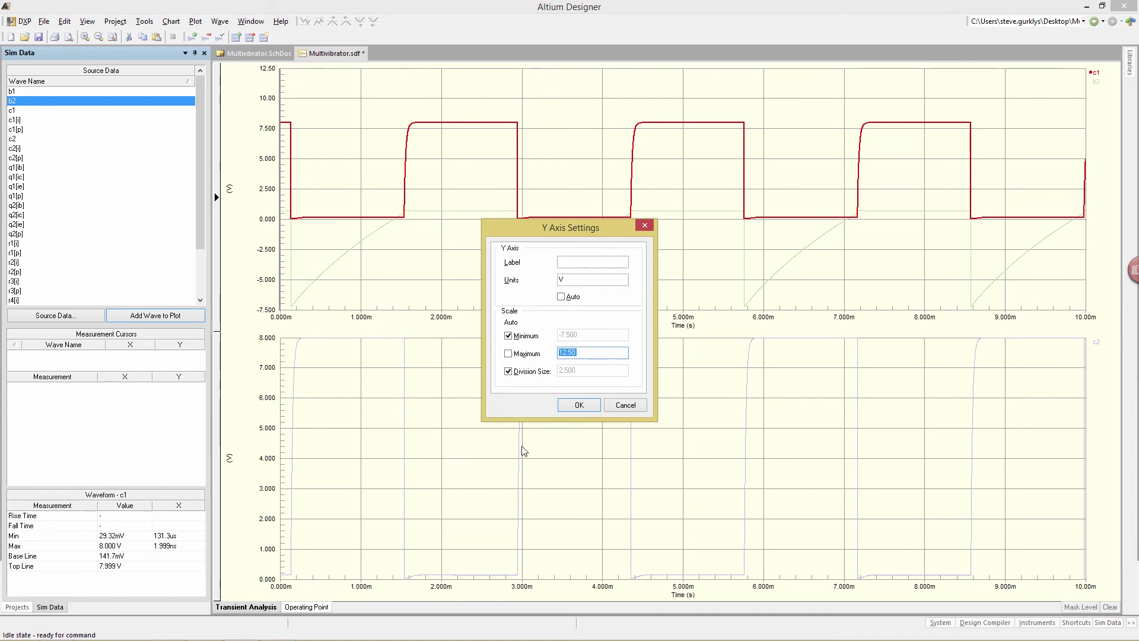
text(8.5)
click(579, 405)
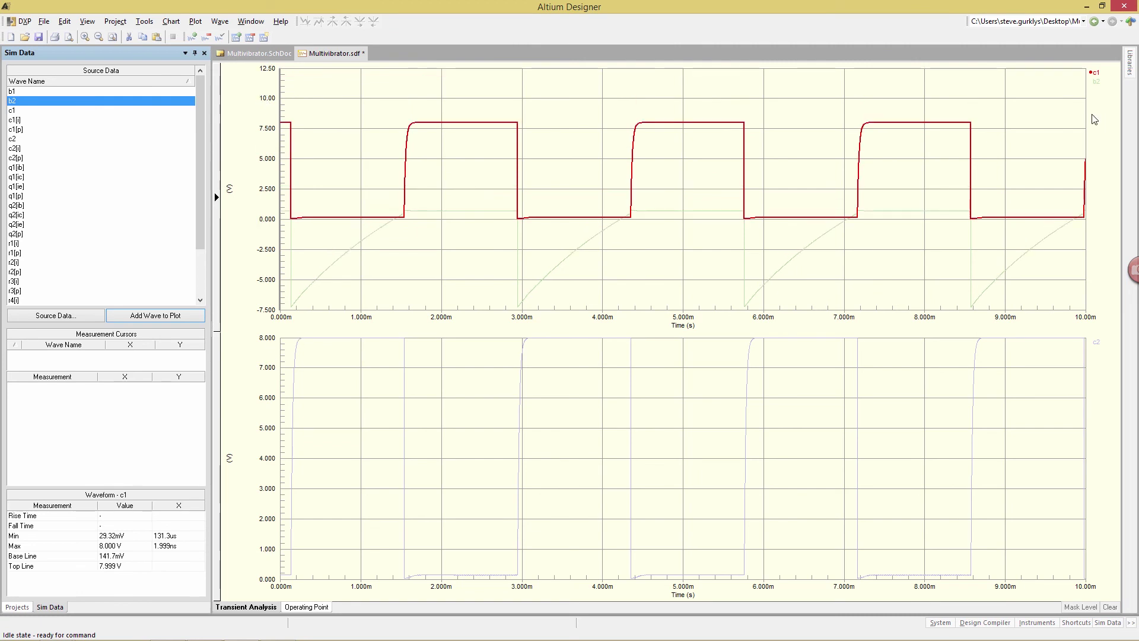
Remove b2 from the upper plot and enable Bold Waveforms in Document Options.
right_click(1094, 83)
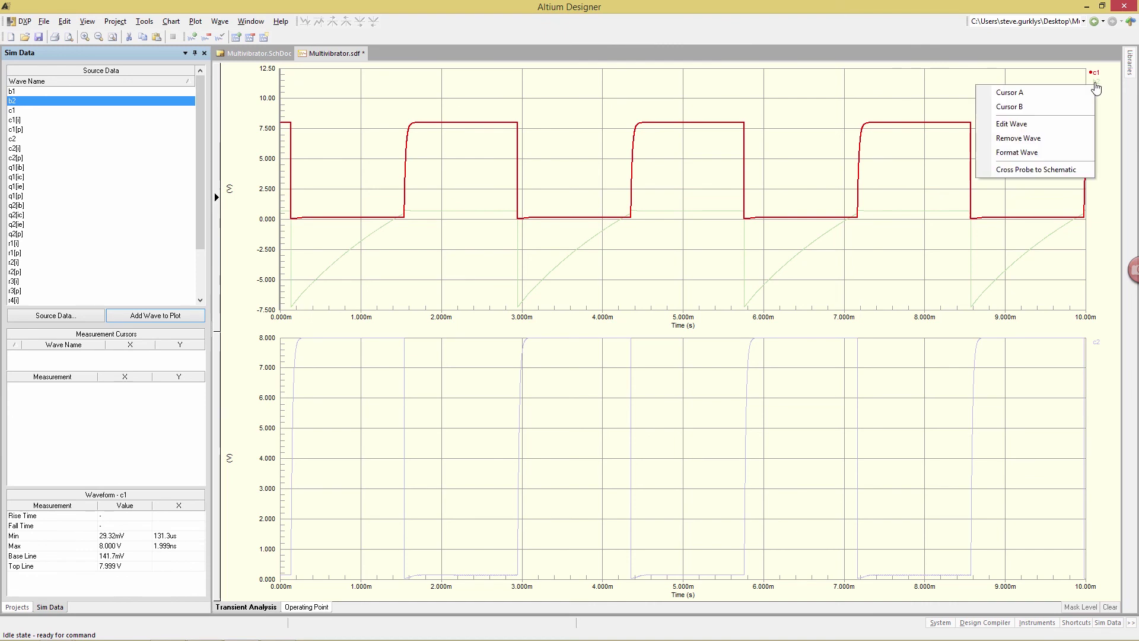
click(1022, 138)
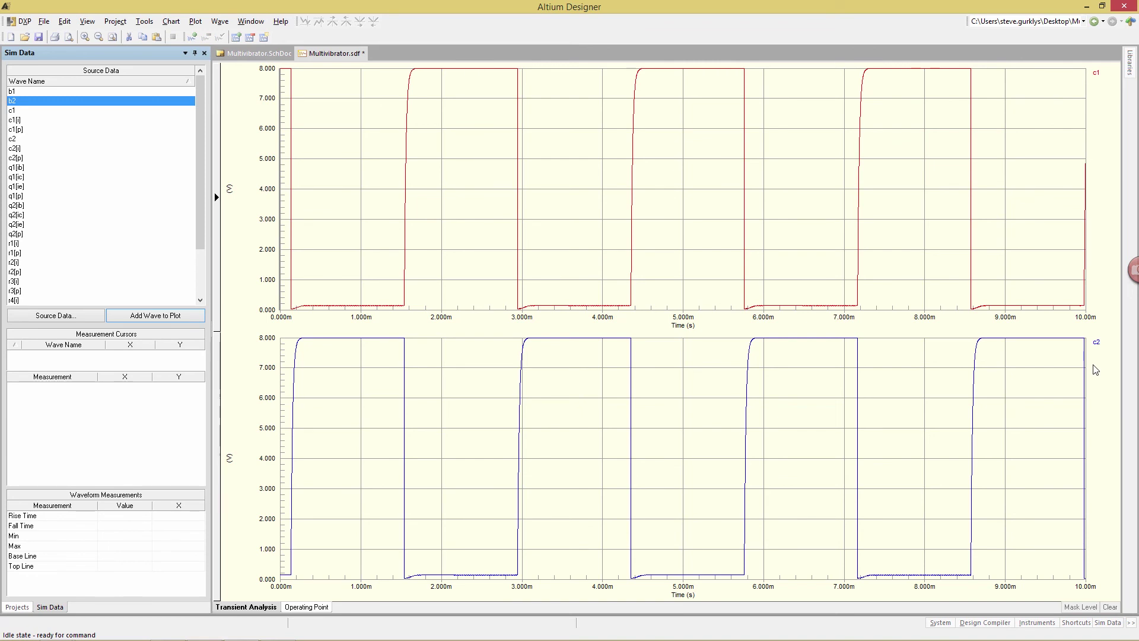
click(144, 20)
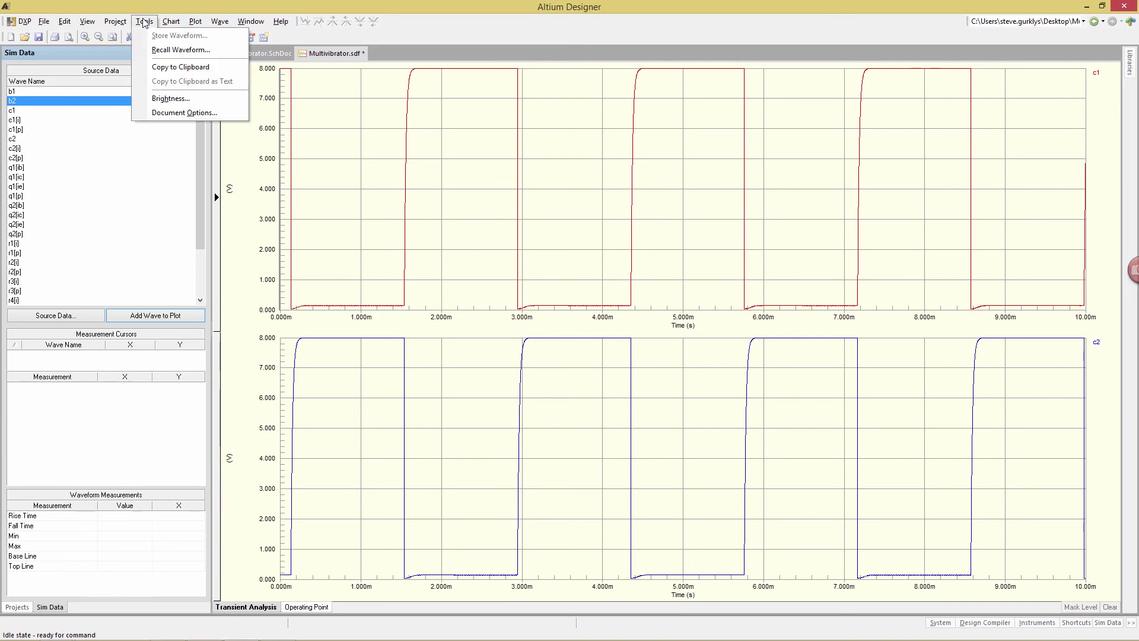
click(162, 113)
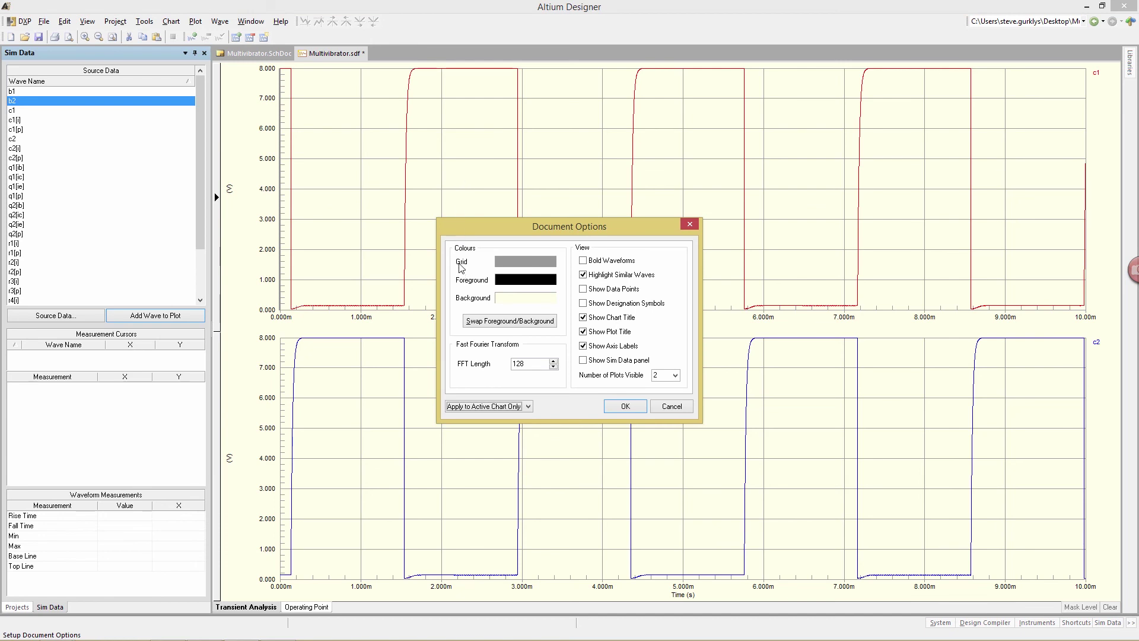
click(583, 261)
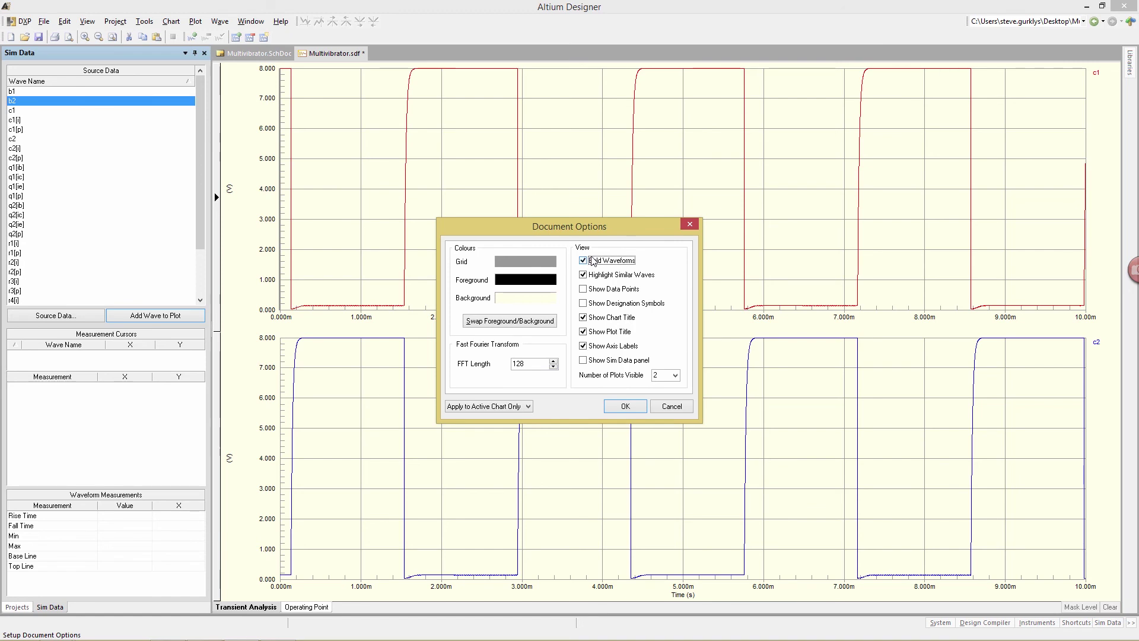
click(622, 407)
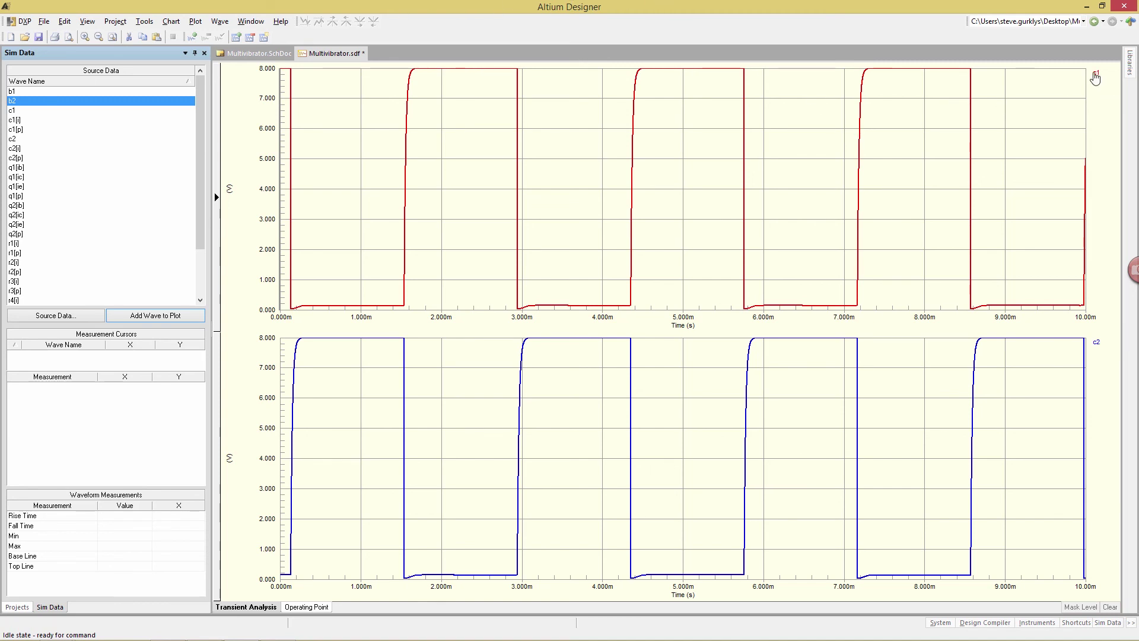
Place measurement cursor A on the c1 trace and slide it along the waveform.
right_click(1094, 74)
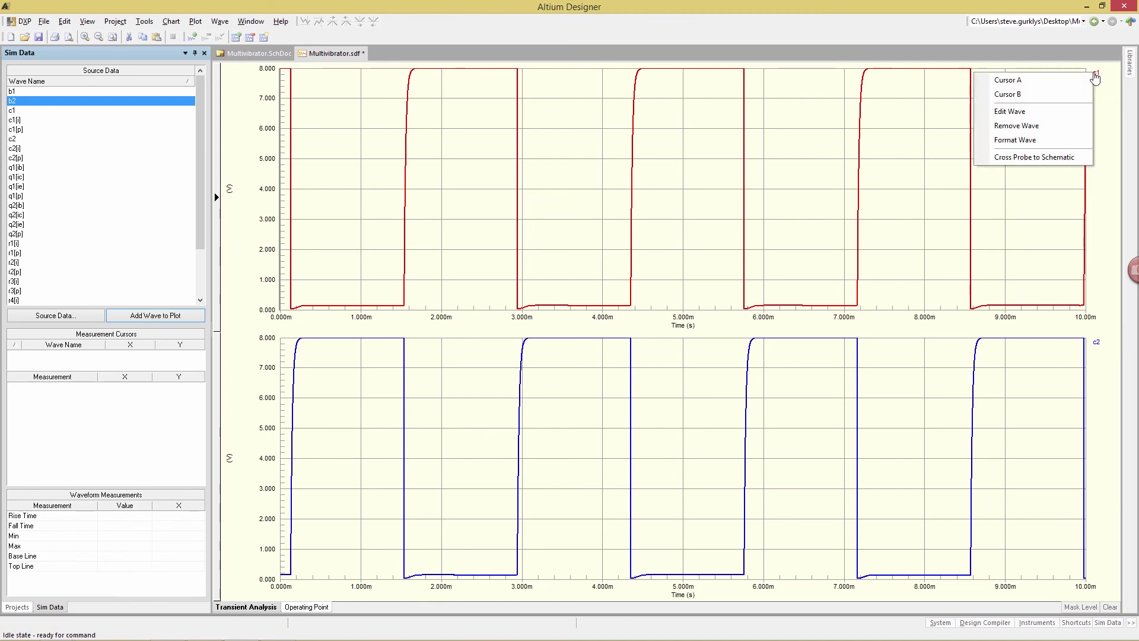
click(1028, 80)
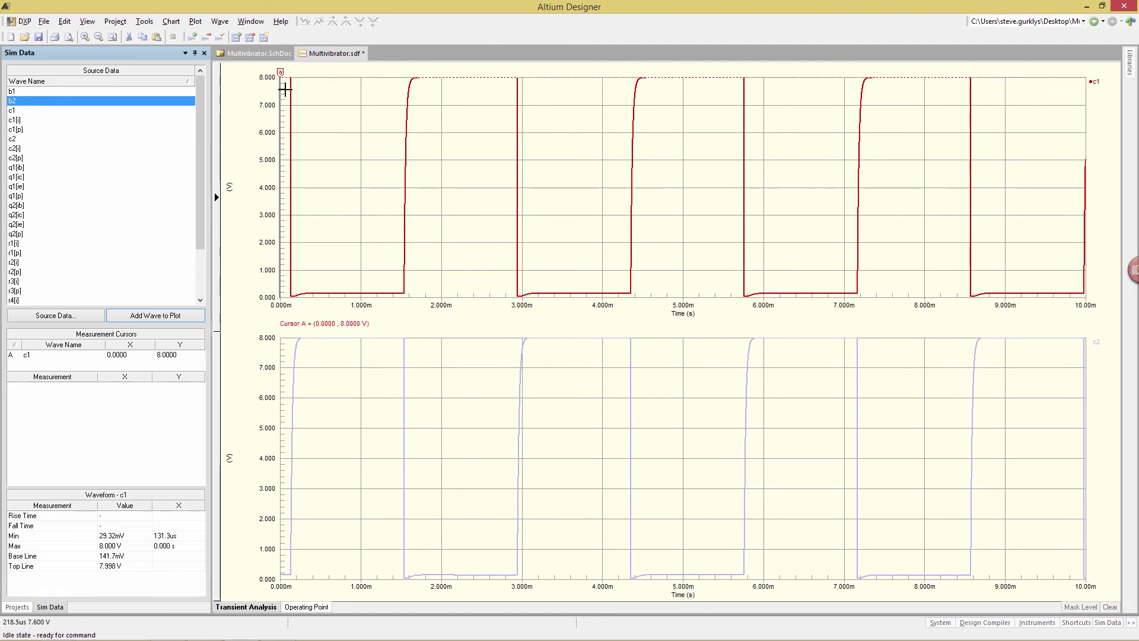
drag(282, 71, 374, 83)
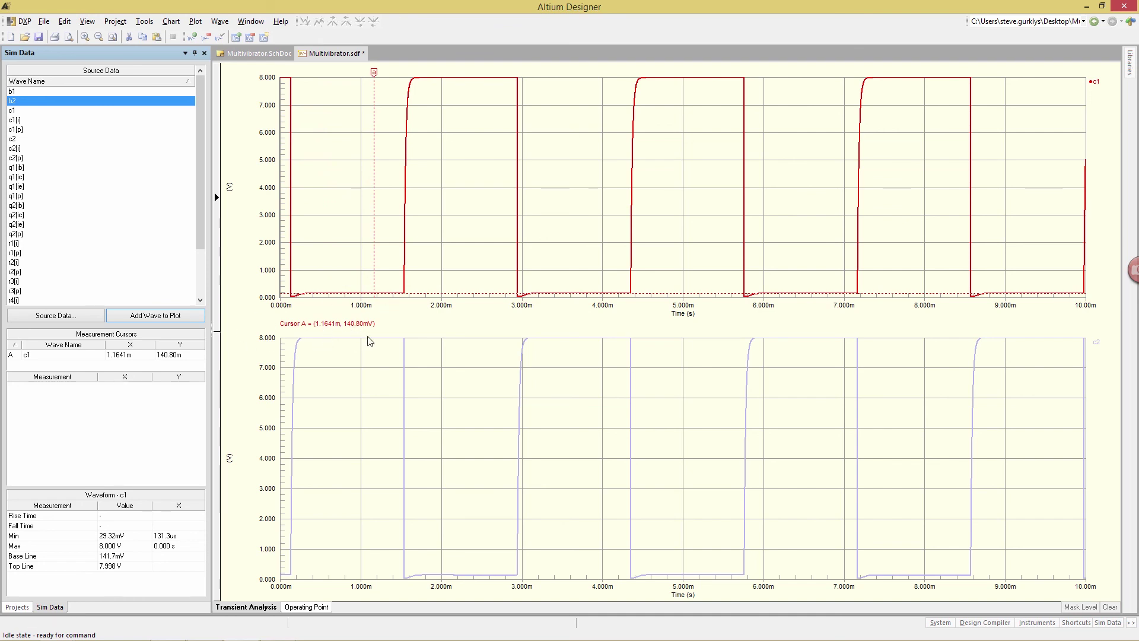
drag(379, 72, 450, 72)
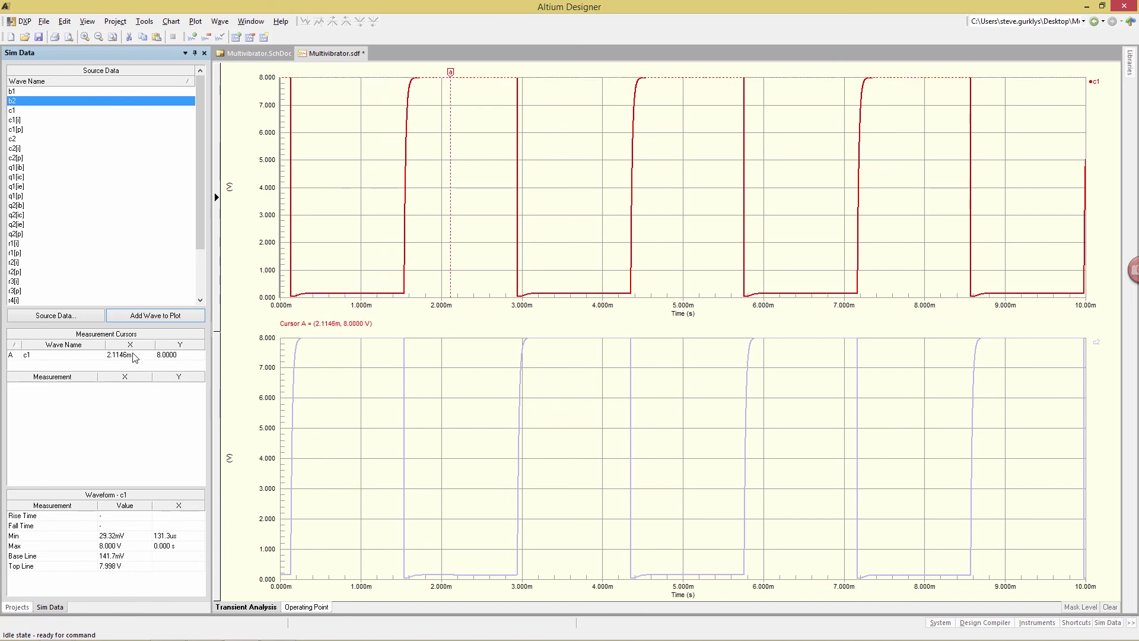
Add cursor B on c1 at about 5.2244m, giving a 4.9276m span and 202.94 Hz.
right_click(1095, 88)
click(1006, 108)
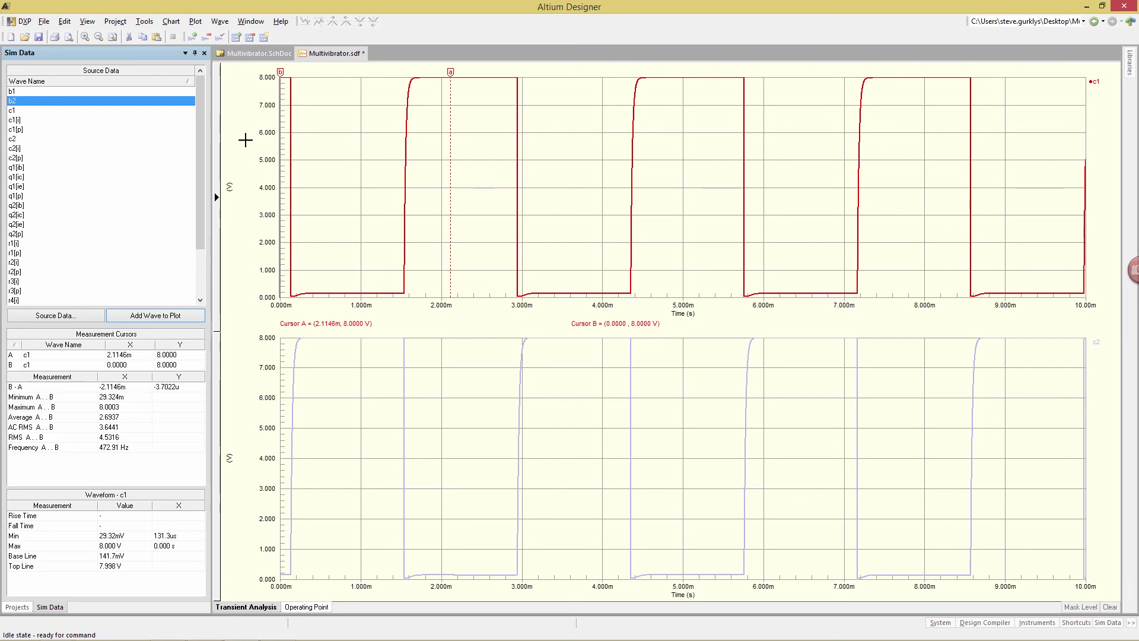
drag(281, 72, 620, 98)
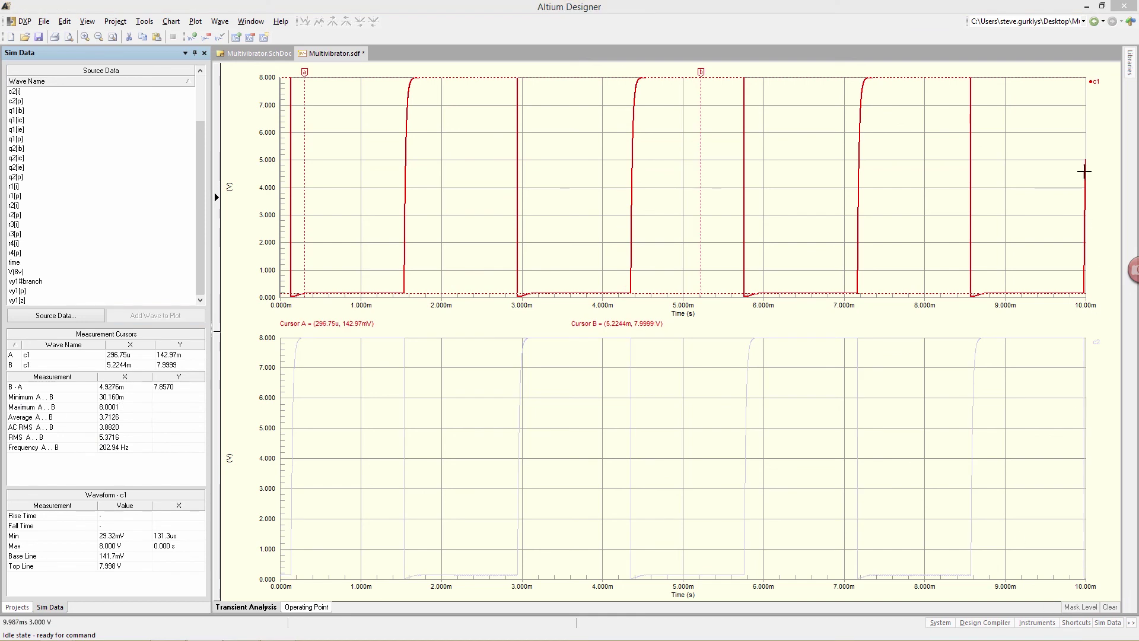
Export the c1 waveform data as comma-delimited real values.
click(1102, 88)
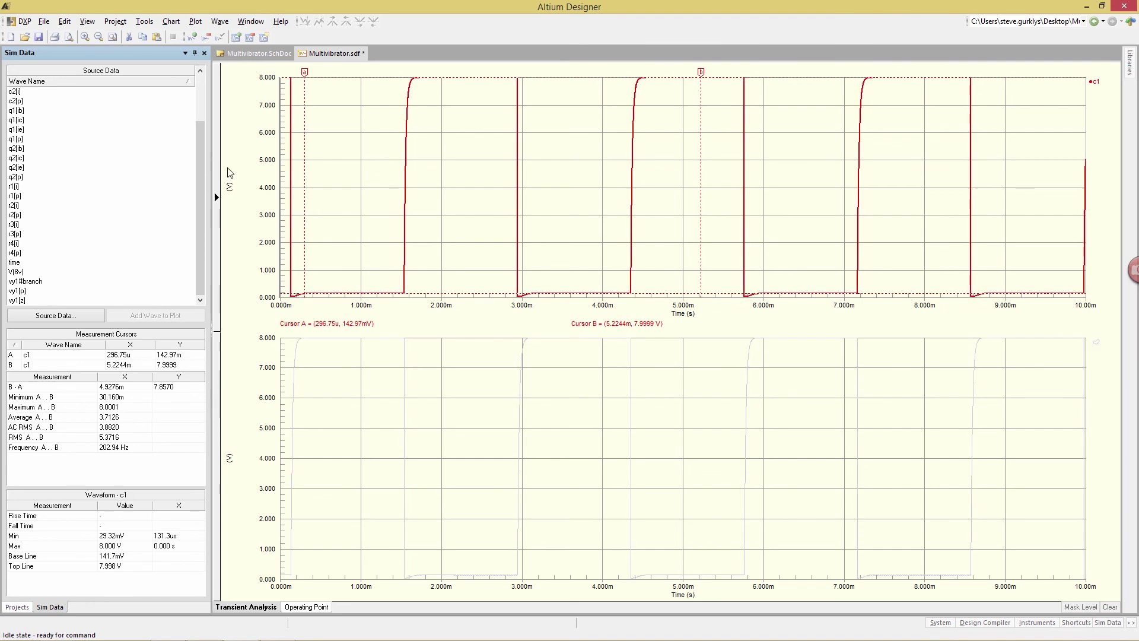
click(44, 22)
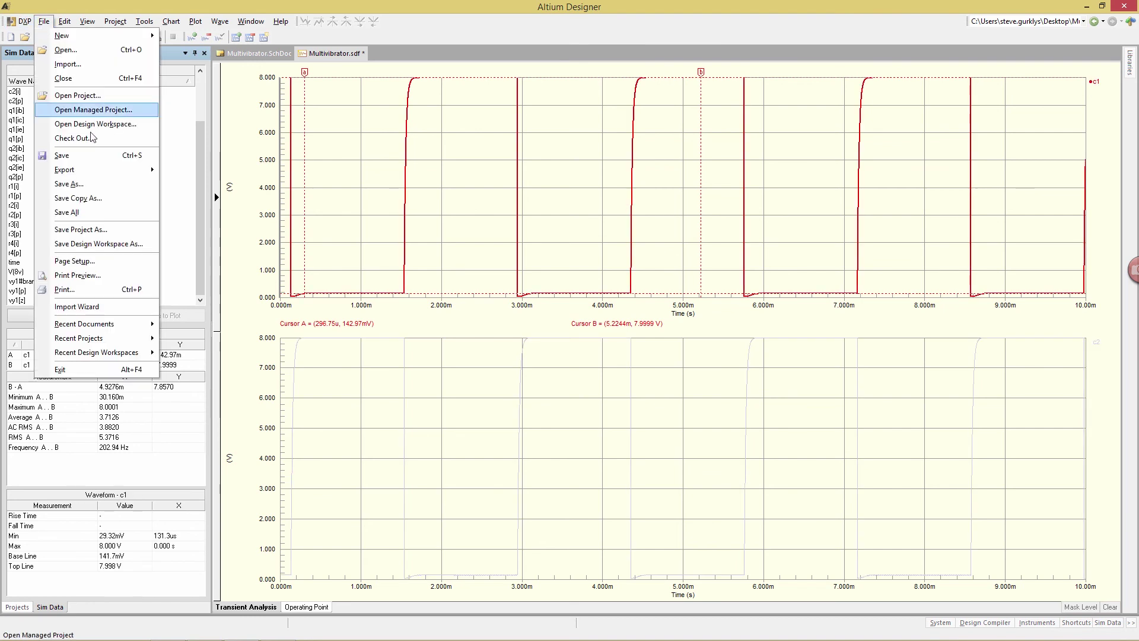
mouse_move(99, 172)
click(196, 183)
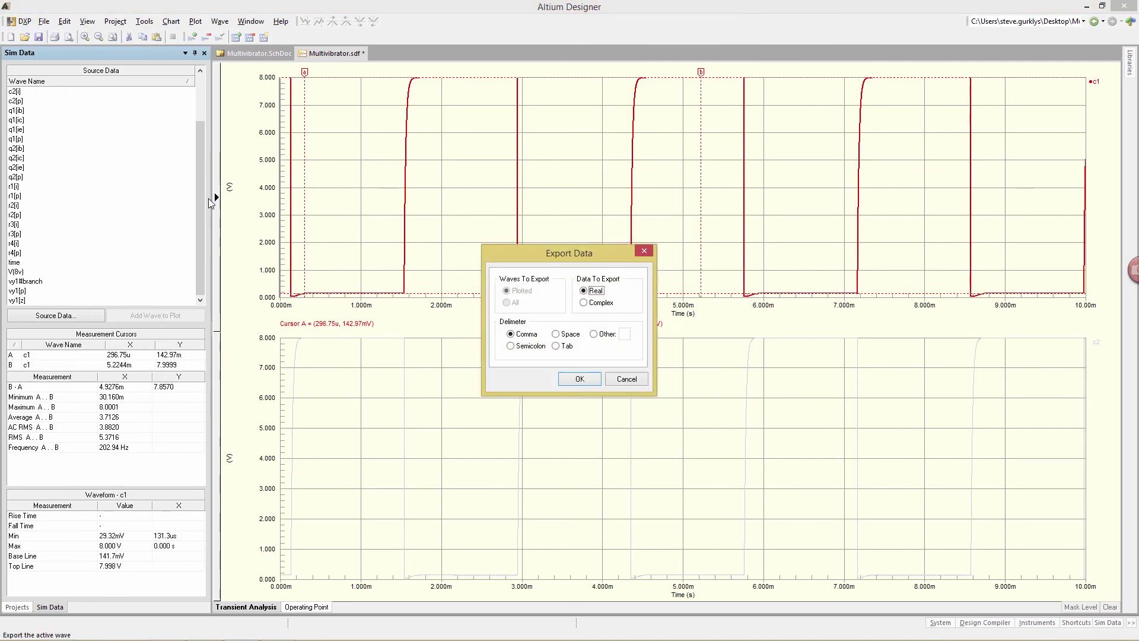
click(571, 382)
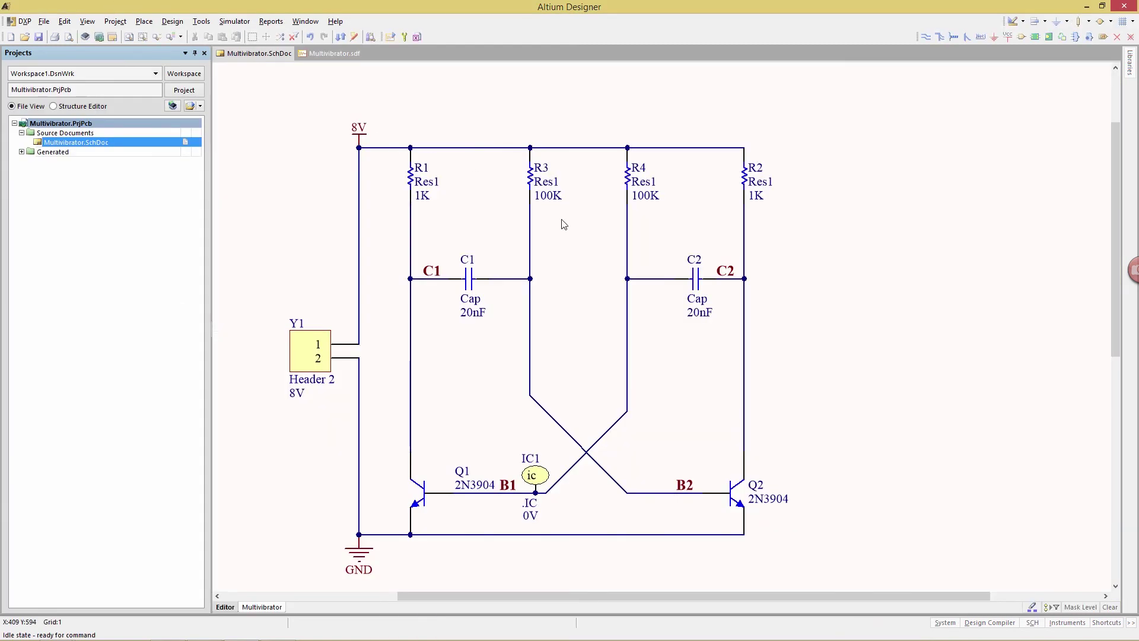
Change R3 from 100K to 50K and re-run the mixed simulation.
double_click(544, 195)
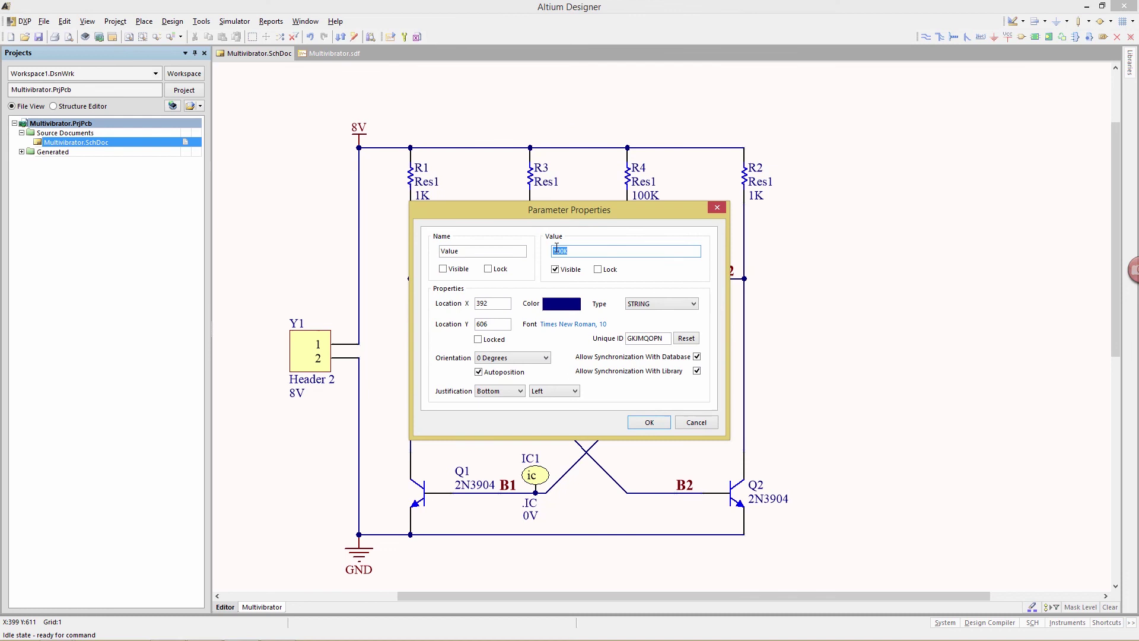
text(50K)
click(649, 422)
click(172, 21)
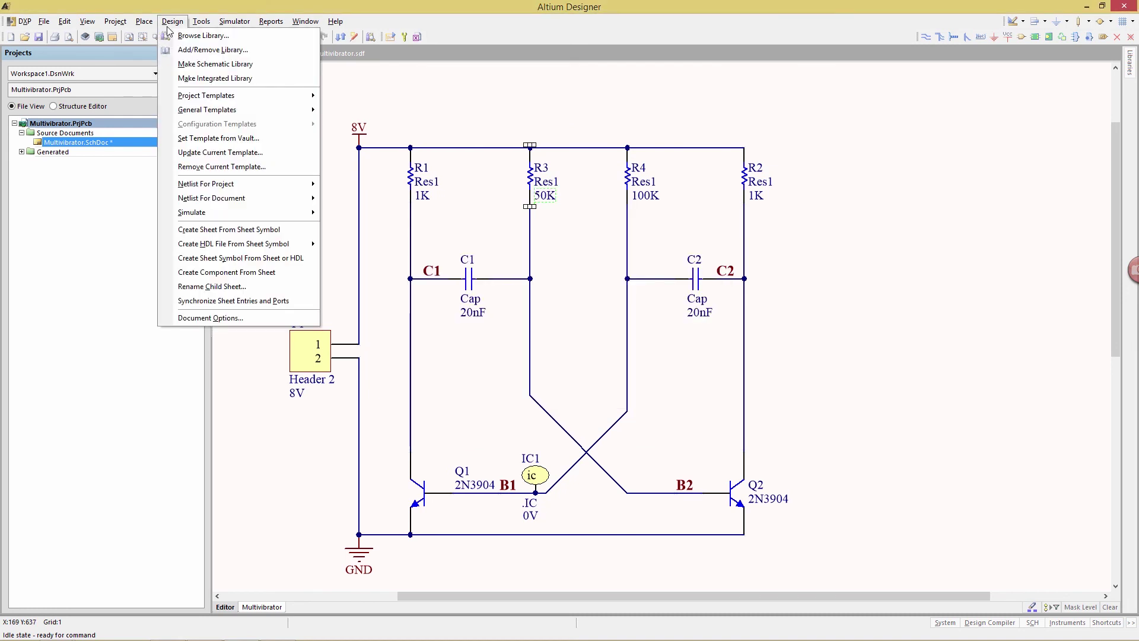
click(350, 213)
click(707, 478)
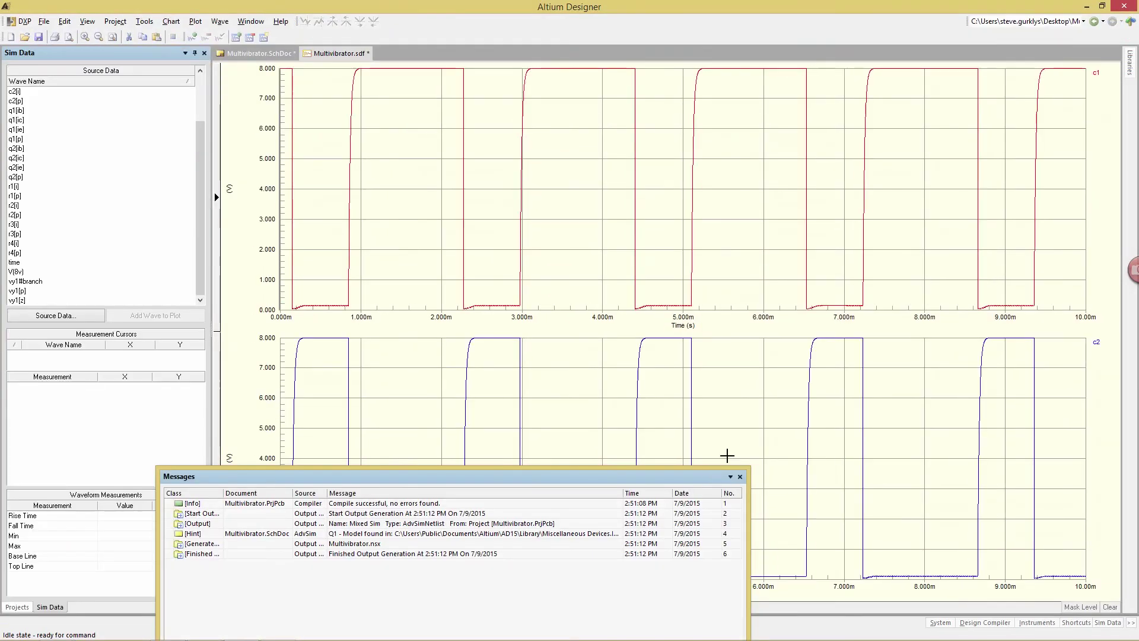
Import waveform data from c1.csv as comma-delimited, real-valued data.
click(739, 477)
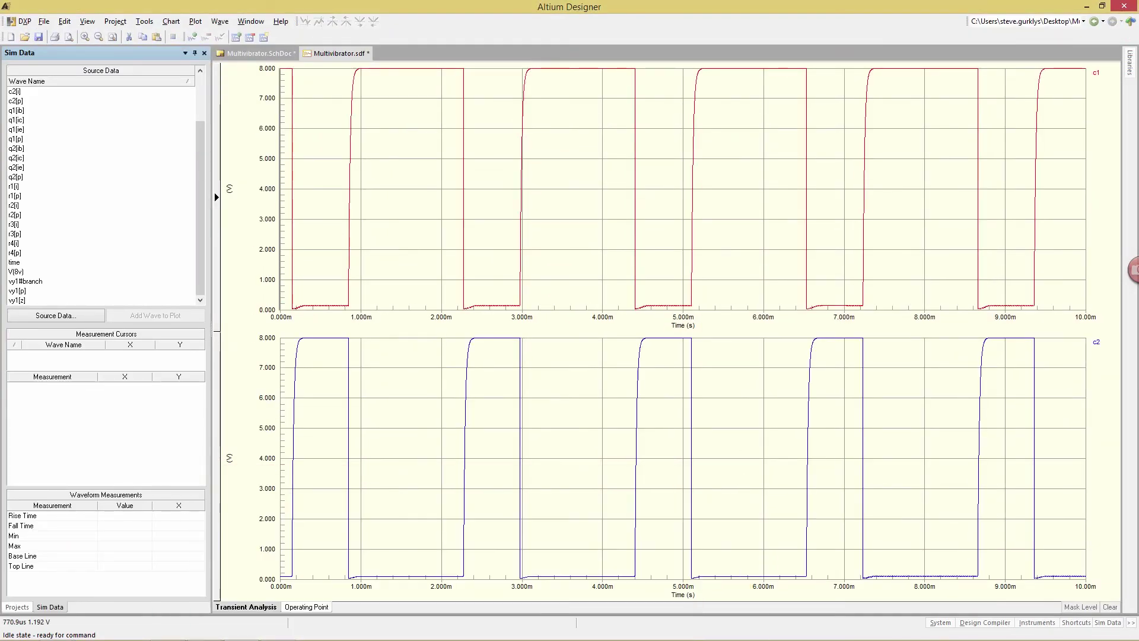
click(44, 25)
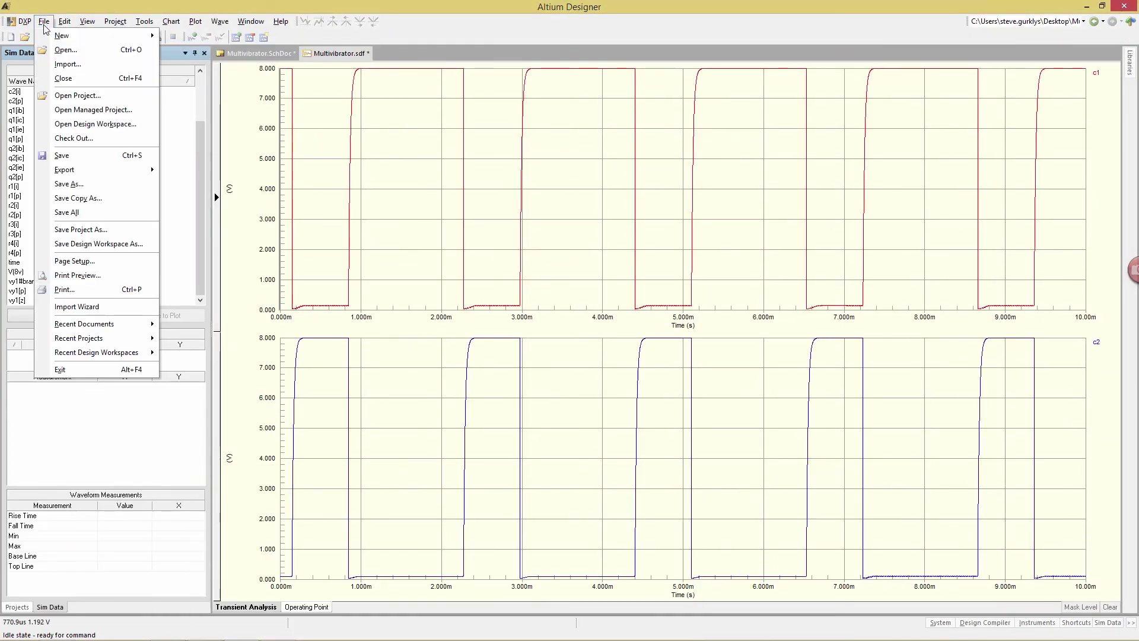
click(70, 64)
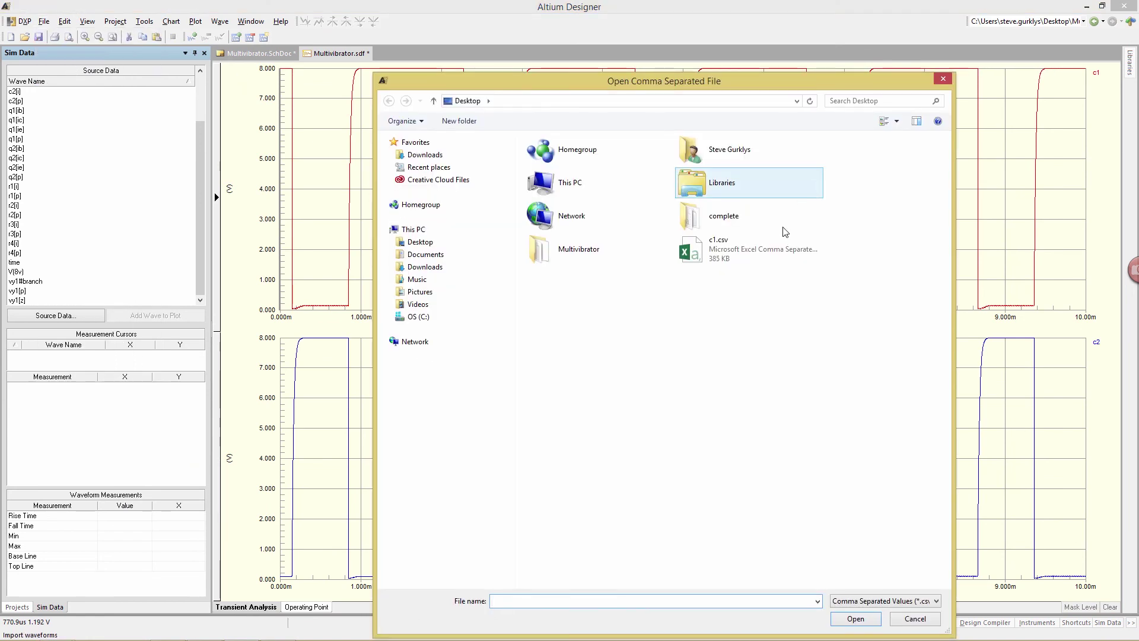
double_click(717, 248)
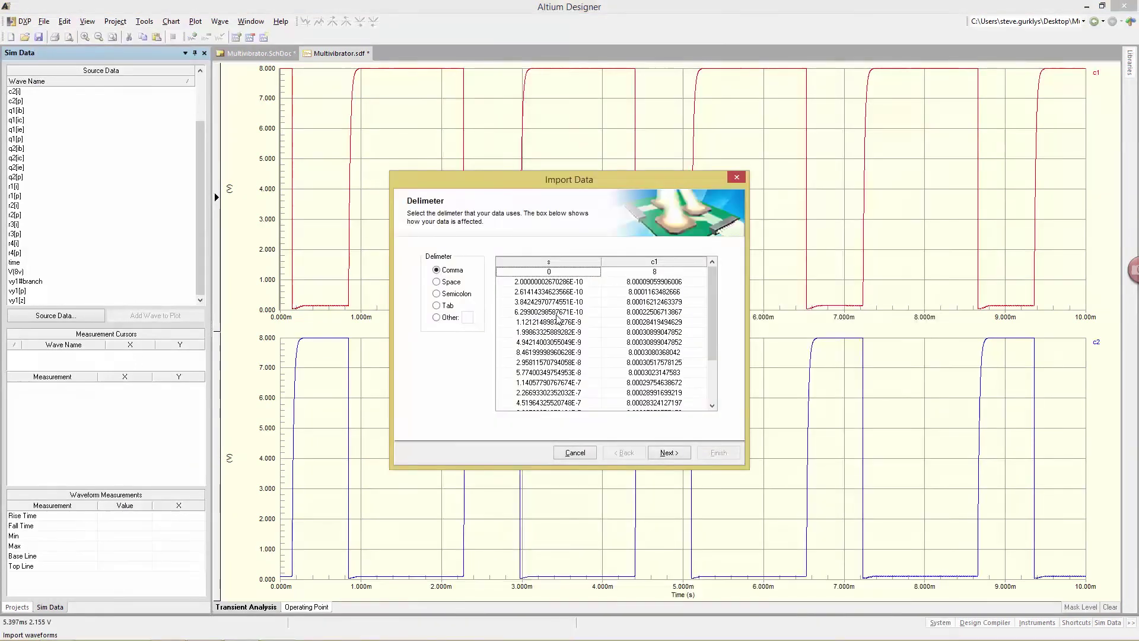
click(667, 453)
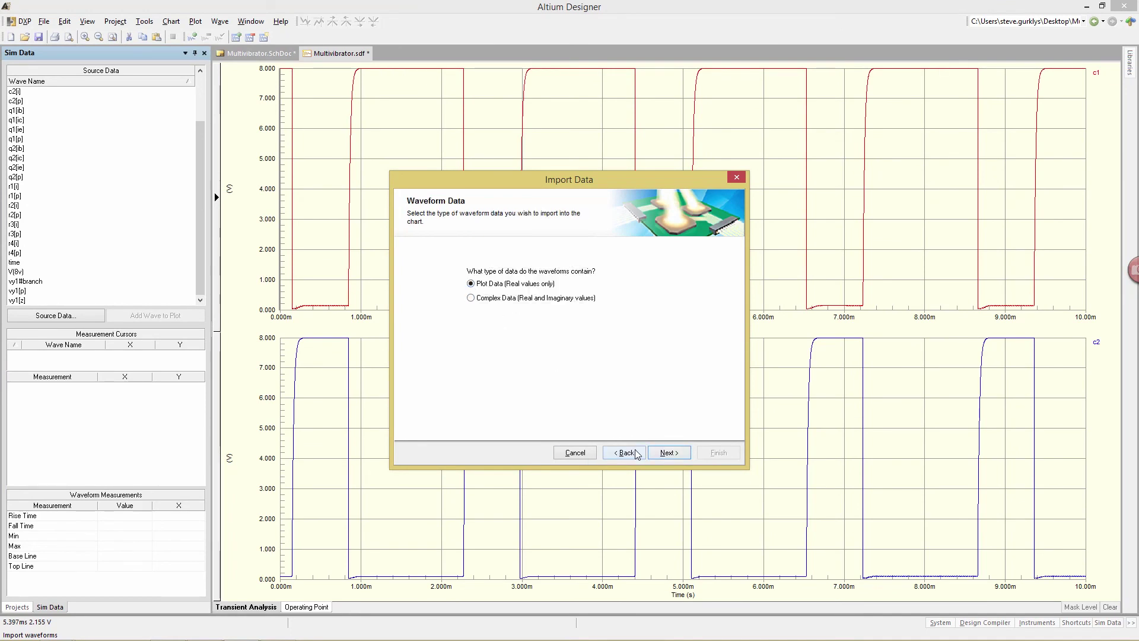
click(666, 452)
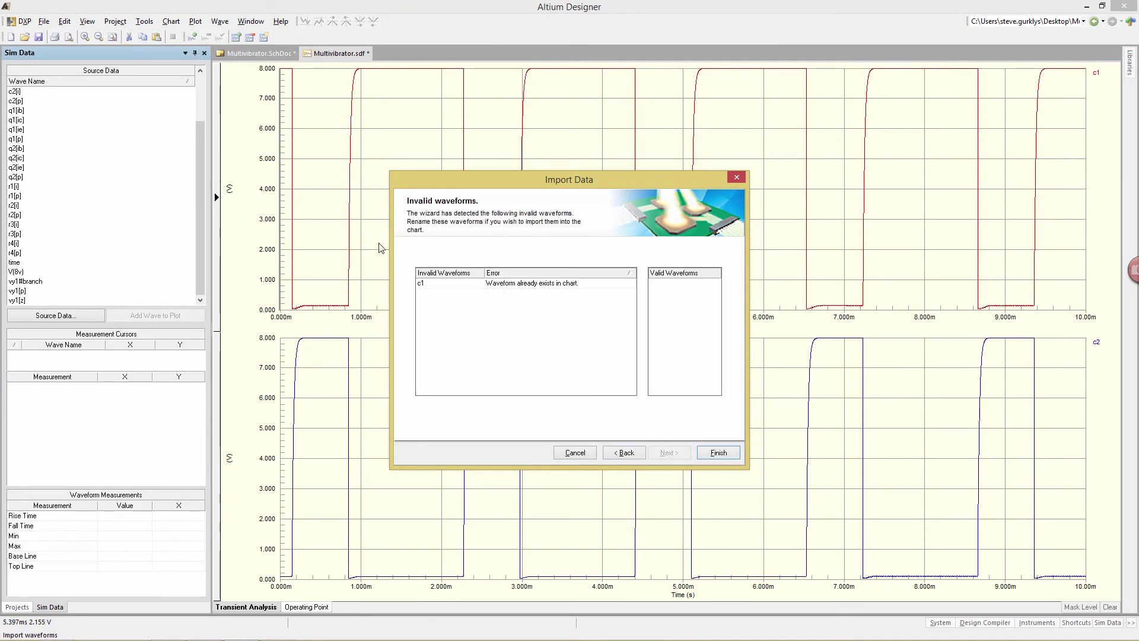
Rename the imported wave to c1_50% and overlay it on the top c1 plot.
double_click(438, 285)
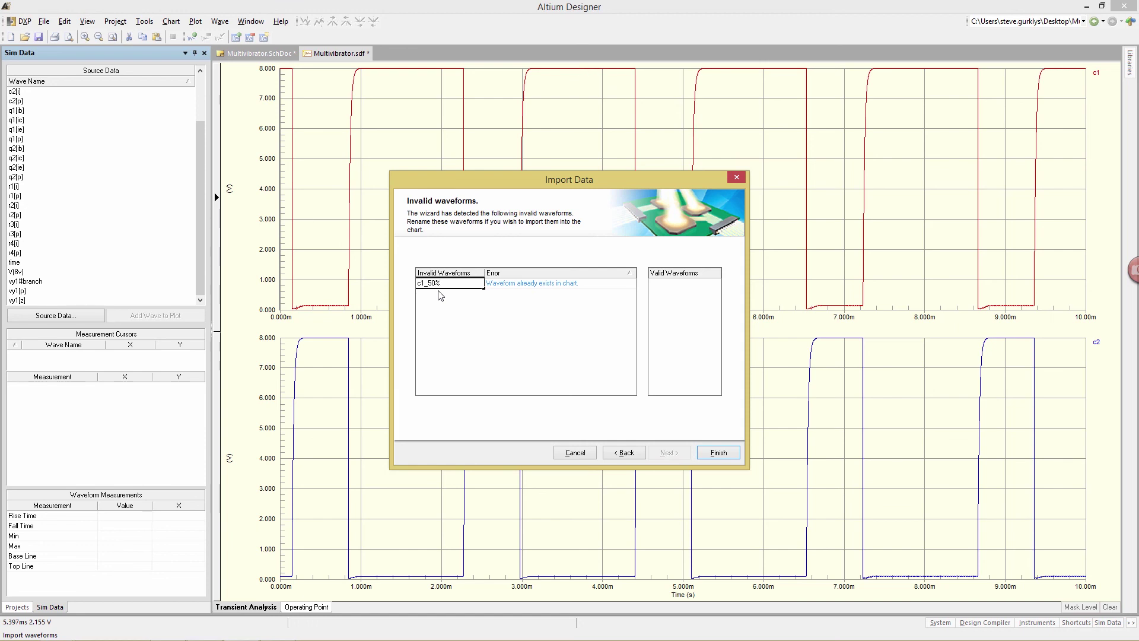
text(_50%)
key(Return)
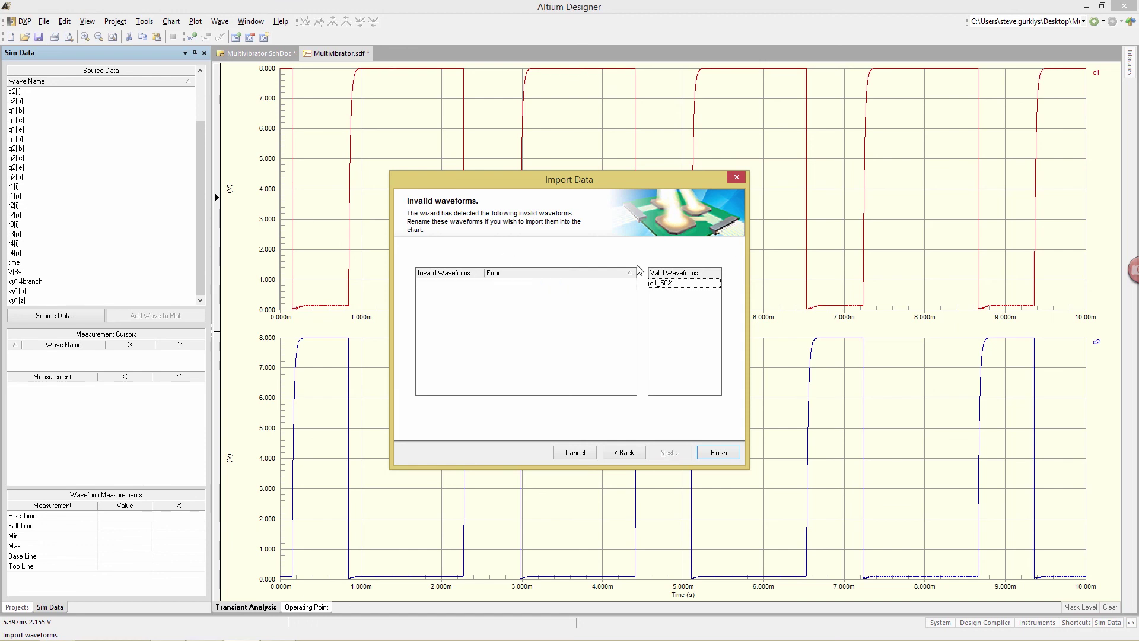
click(715, 453)
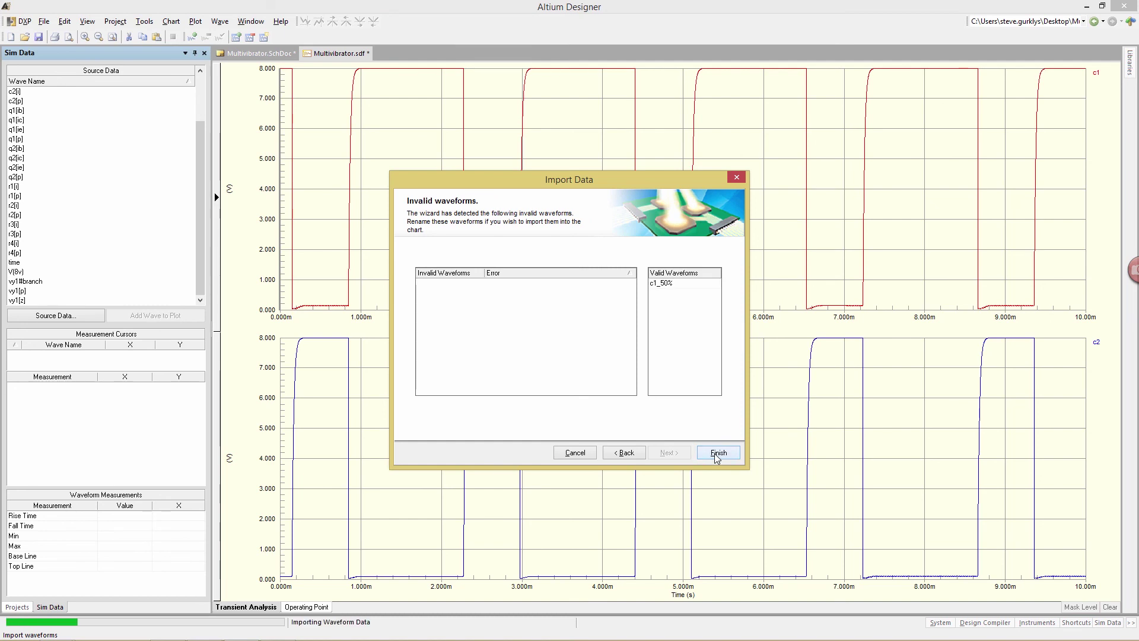
drag(200, 197, 210, 140)
click(21, 140)
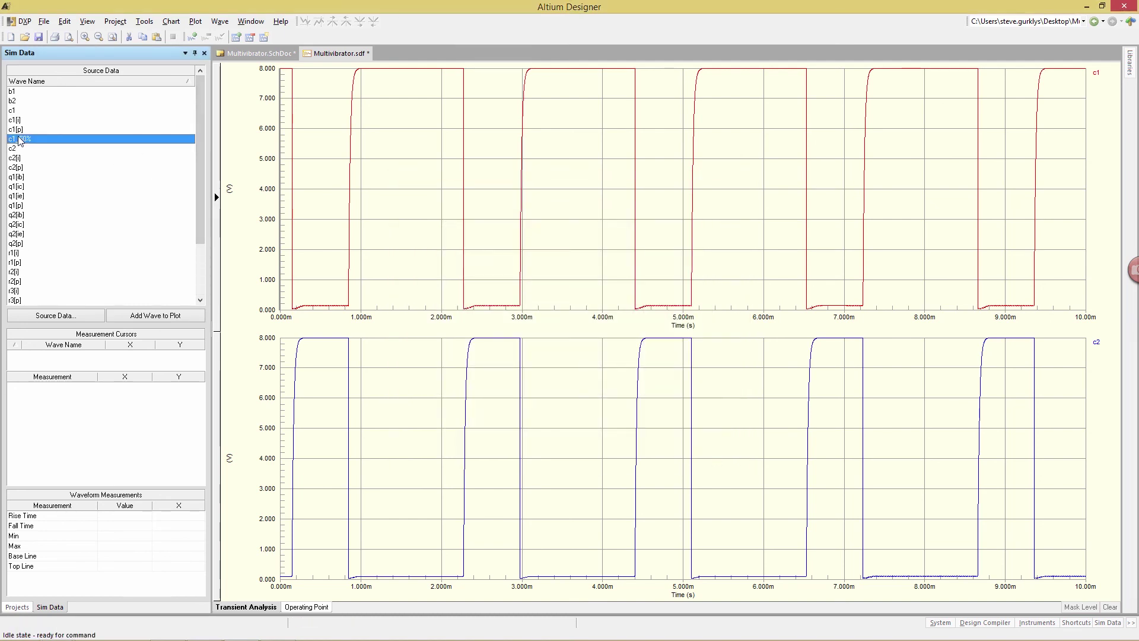
click(141, 317)
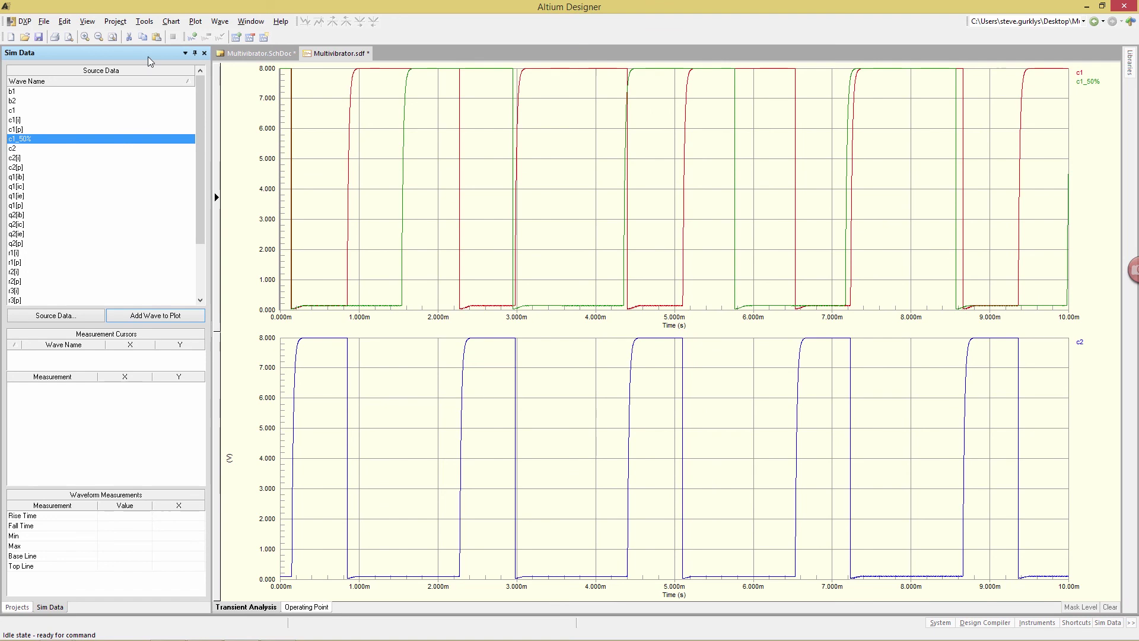
Enable Bold Waveforms in the chart's Document Options.
click(144, 22)
click(181, 112)
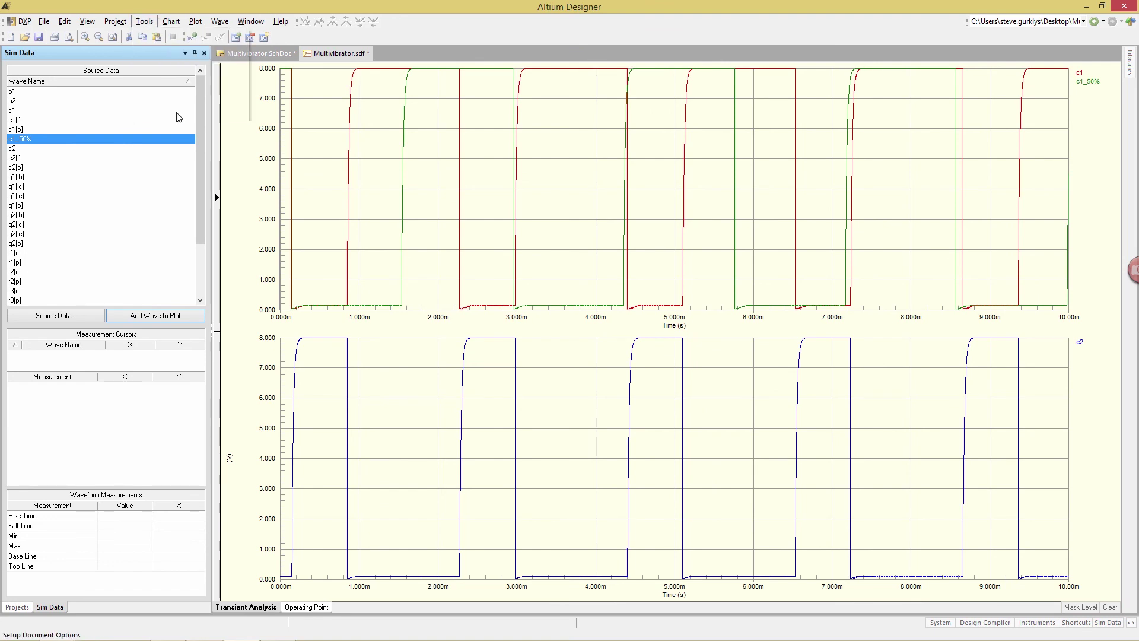
click(584, 261)
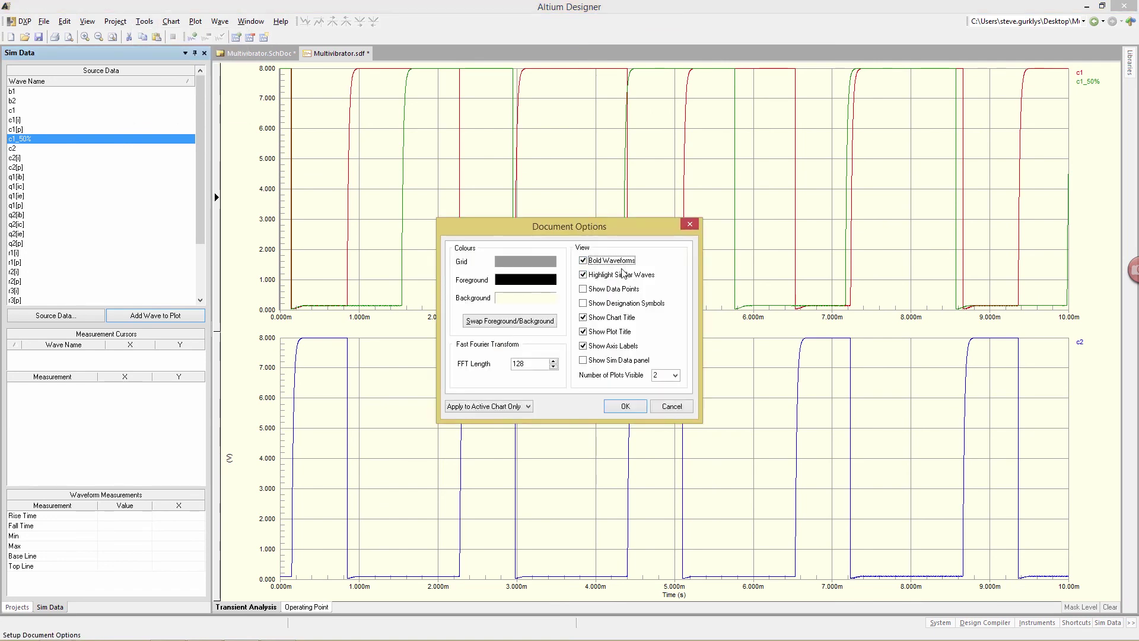
click(630, 406)
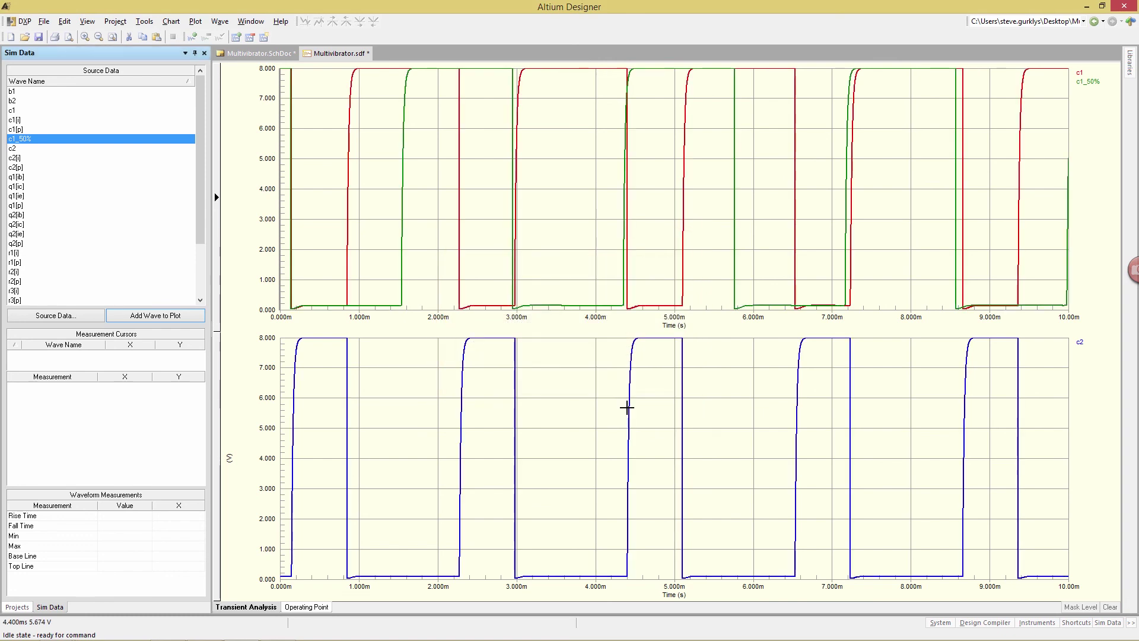